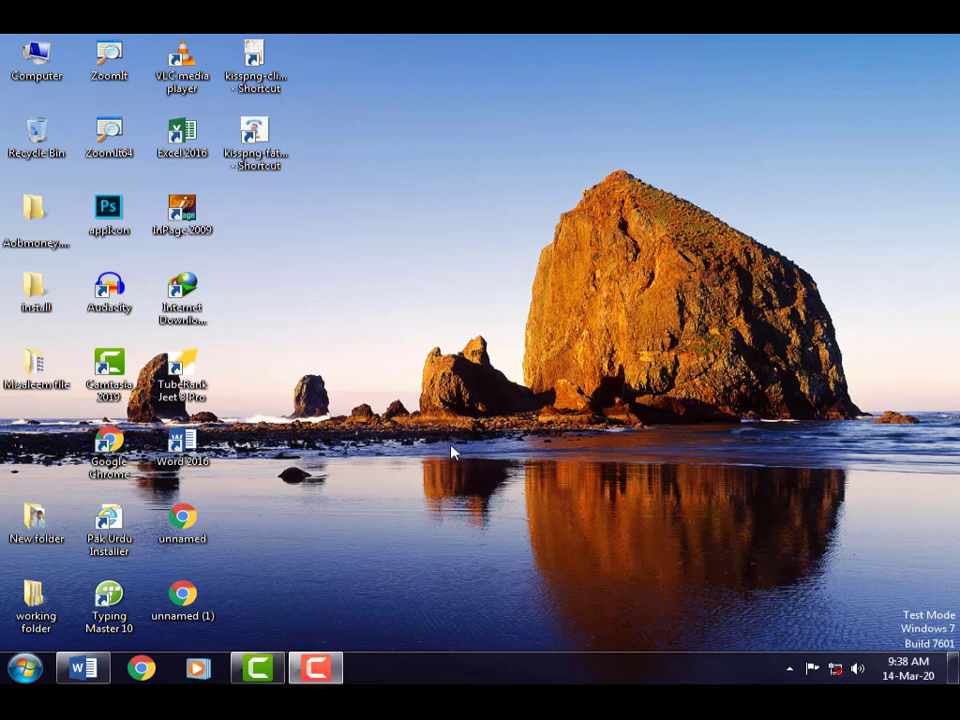
Set the open topic list aside and start Word 2016 from the desktop in a maximized window
{"action": "left_click", "coordinate": [80, 672]}
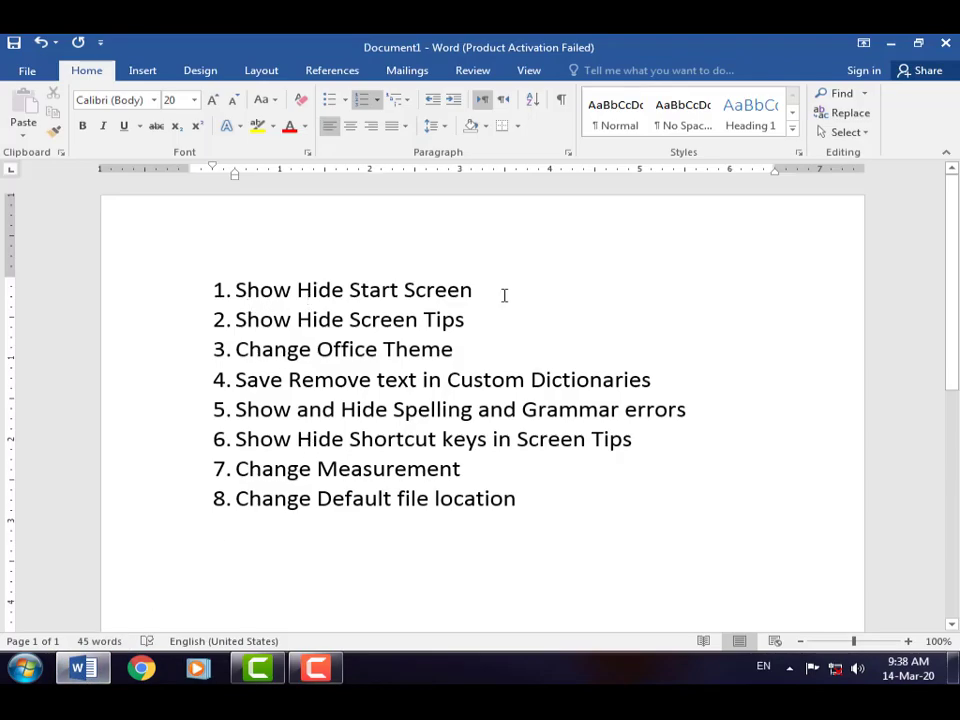
{"action": "left_click", "coordinate": [897, 47]}
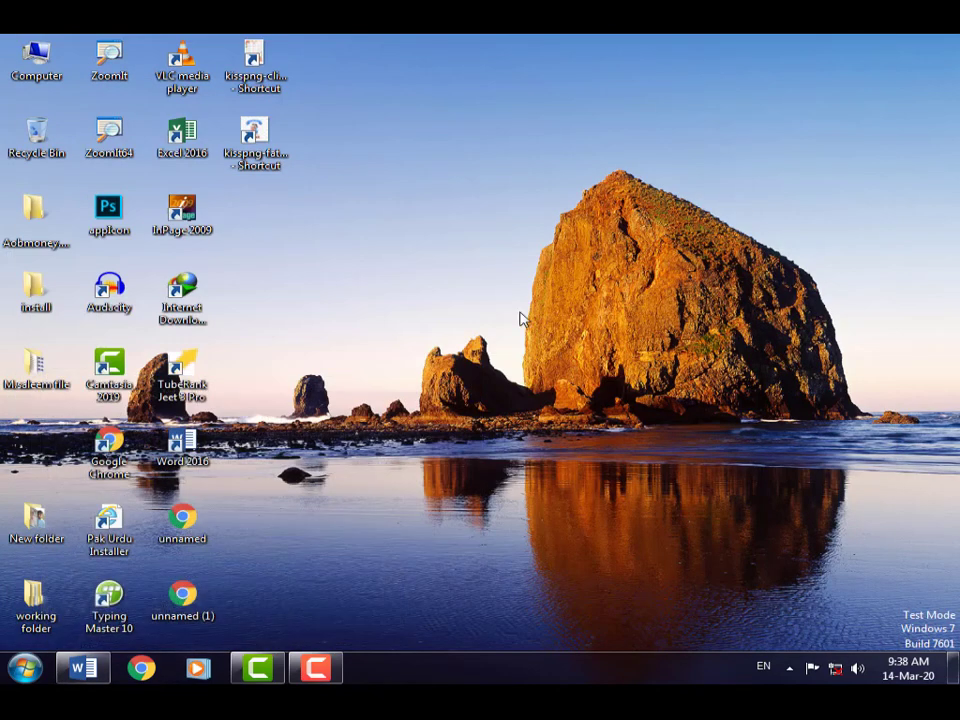
{"action": "double_click", "coordinate": [205, 446]}
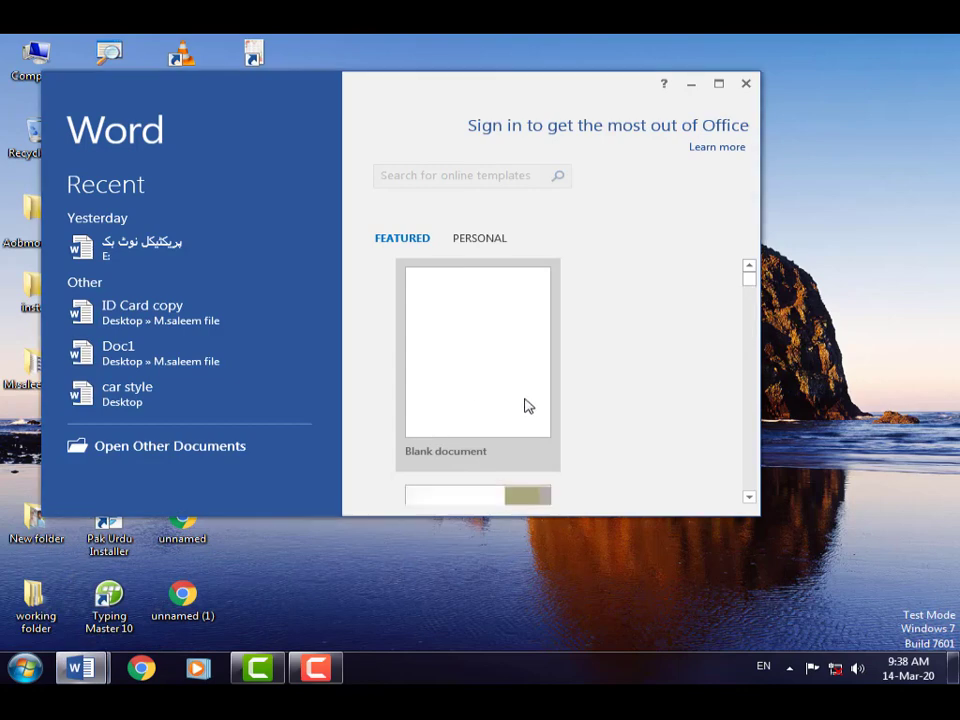
{"action": "left_click", "coordinate": [718, 84]}
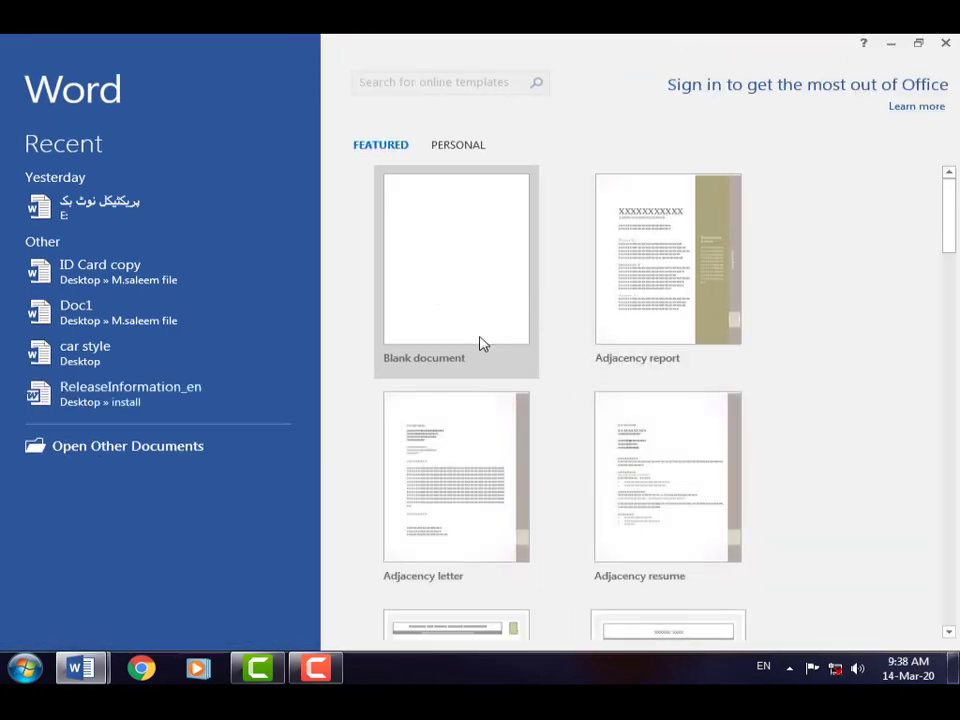
Look through the featured templates on the Word Start screen
{"action": "scroll", "coordinate": [636, 435], "scroll_direction": "down", "scroll_amount": 4}
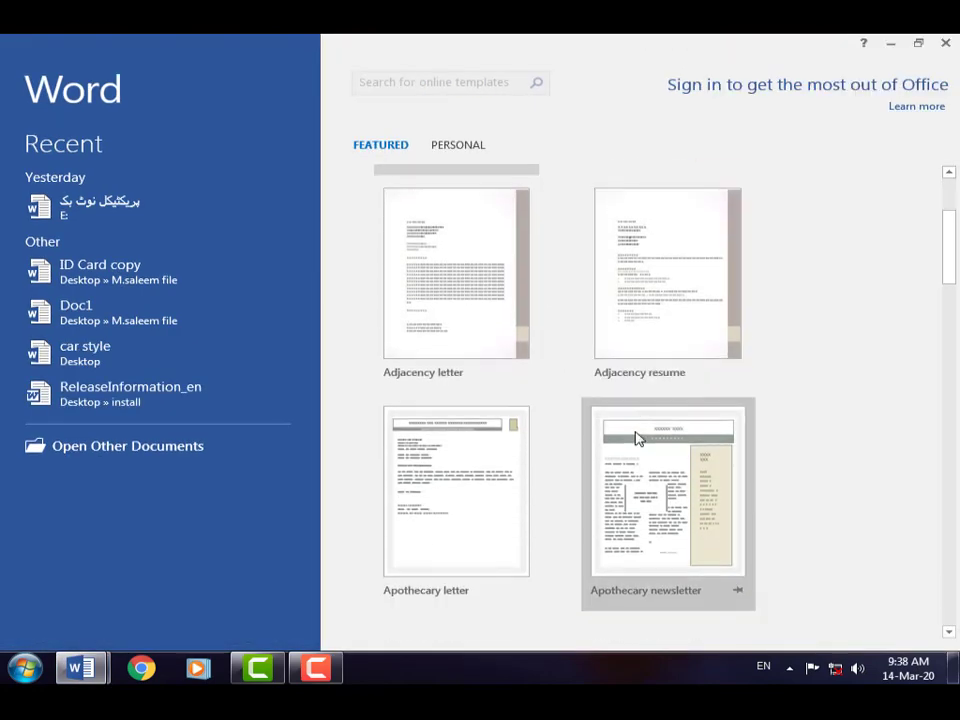
{"action": "scroll", "coordinate": [638, 438], "scroll_direction": "up", "scroll_amount": 1}
{"action": "scroll", "coordinate": [636, 438], "scroll_direction": "up", "scroll_amount": 3}
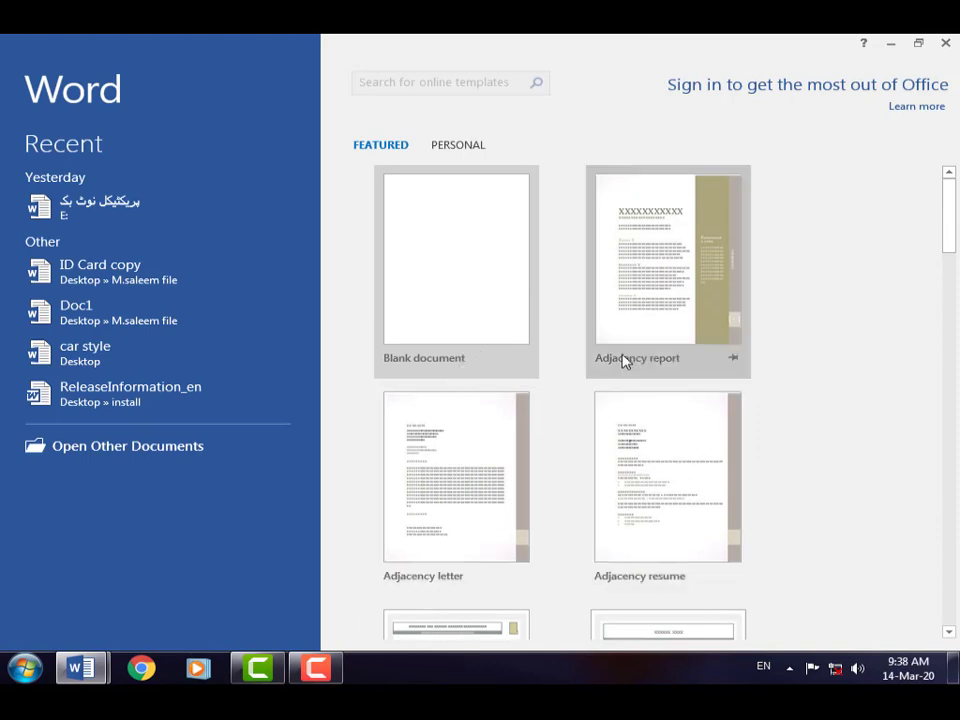
{"action": "scroll", "coordinate": [658, 439], "scroll_direction": "down", "scroll_amount": 2}
{"action": "scroll", "coordinate": [664, 484], "scroll_direction": "up", "scroll_amount": 2}
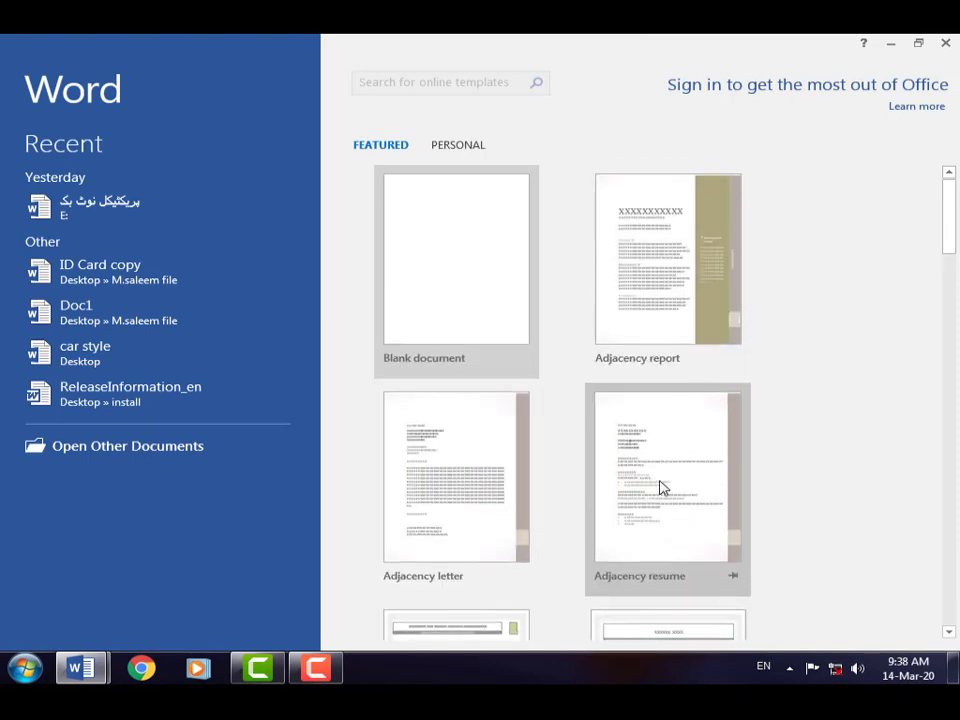
{"action": "scroll", "coordinate": [620, 480], "scroll_direction": "down", "scroll_amount": 1}
{"action": "scroll", "coordinate": [470, 350], "scroll_direction": "up", "scroll_amount": 1}
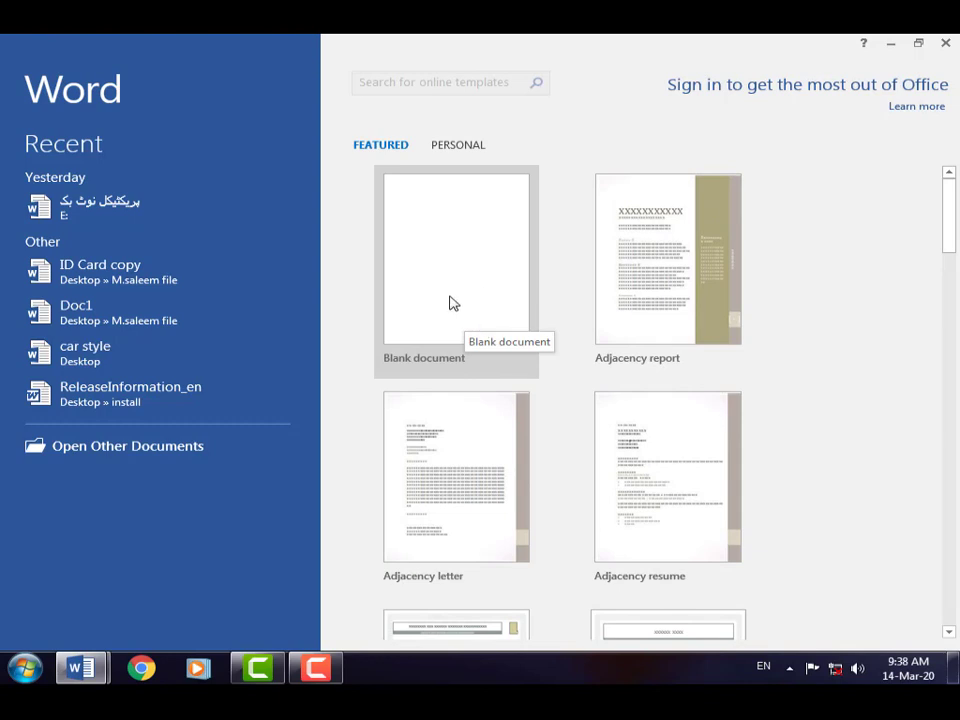
Create a blank document and turn off showing the Start screen at application startup in the general options
{"action": "left_click", "coordinate": [450, 303]}
{"action": "left_click", "coordinate": [27, 70]}
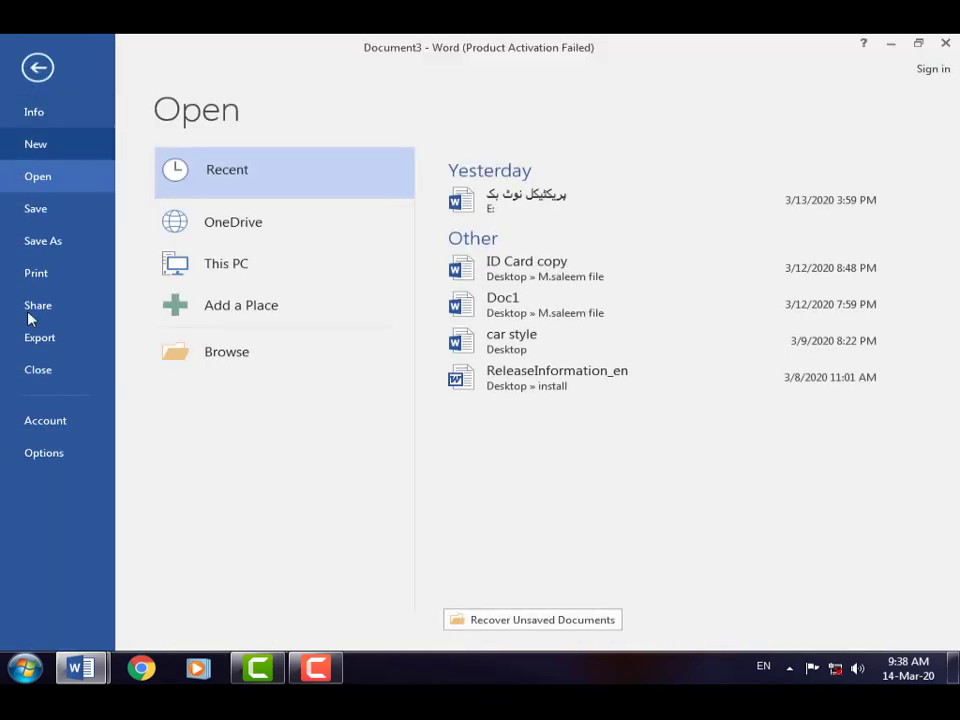
{"action": "left_click", "coordinate": [28, 458]}
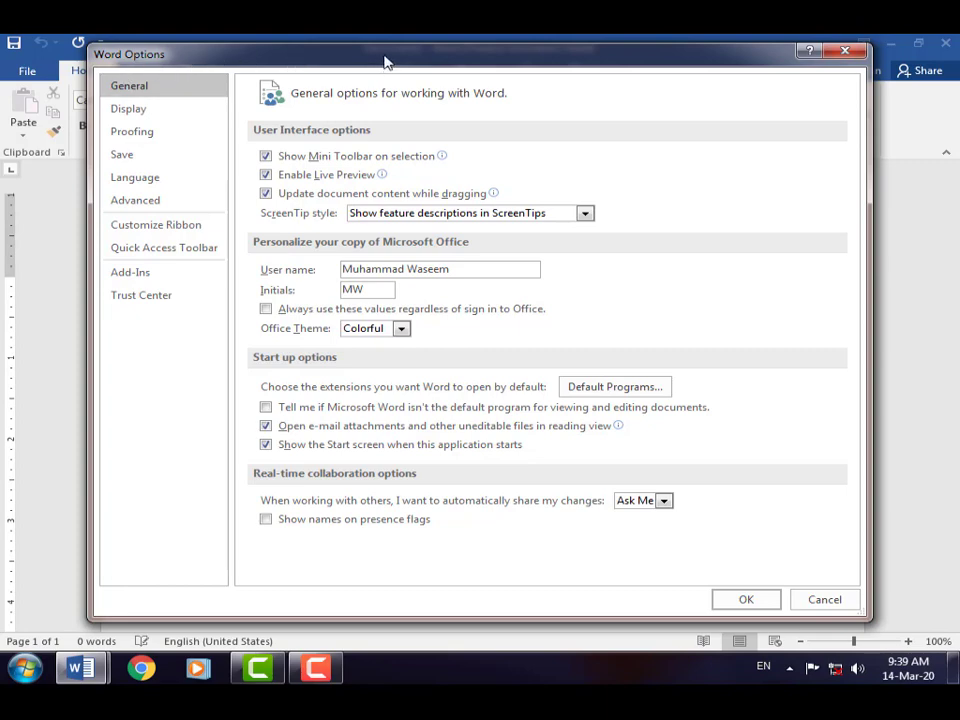
{"action": "left_click_drag", "start_coordinate": [386, 62], "coordinate": [384, 78]}
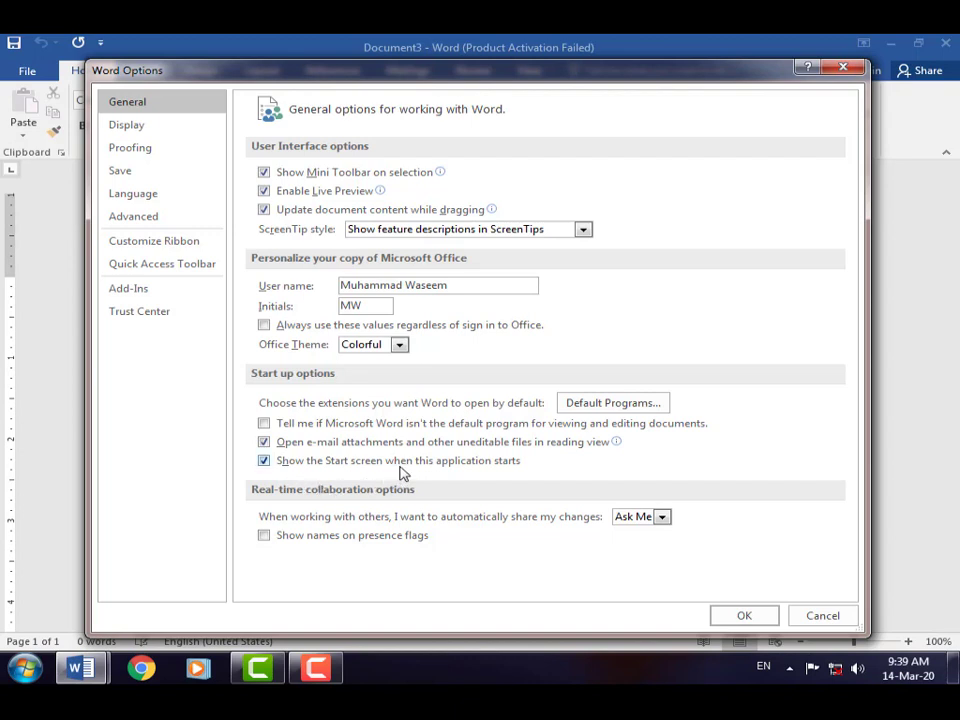
{"action": "left_click", "coordinate": [264, 462]}
{"action": "left_click", "coordinate": [756, 618]}
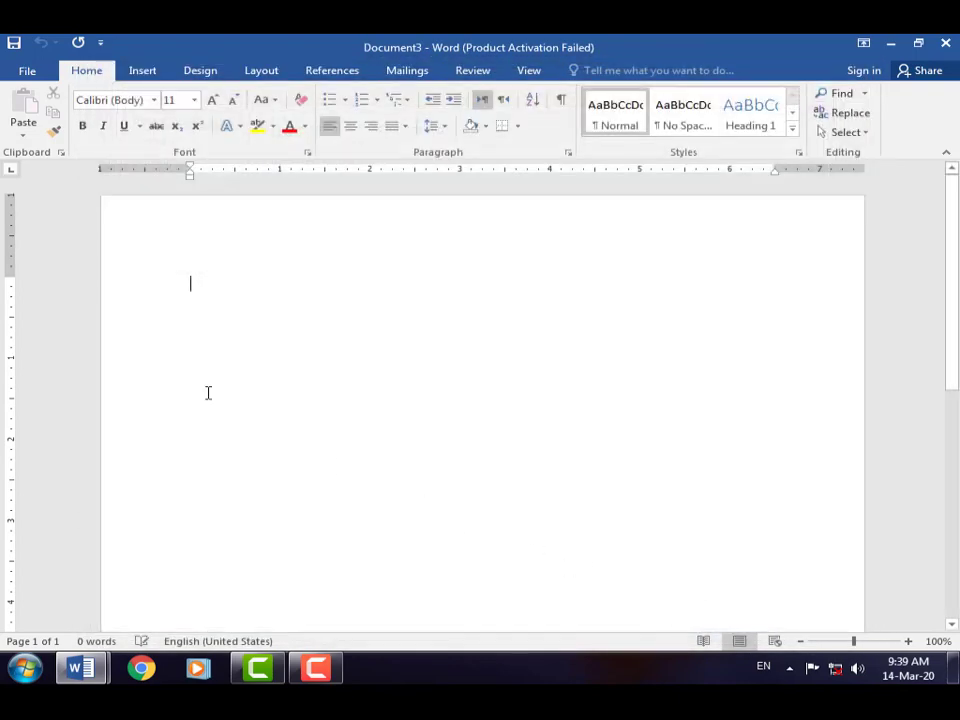
Close the blank document and restart Word maximized to check how it starts up
{"action": "left_click", "coordinate": [945, 43]}
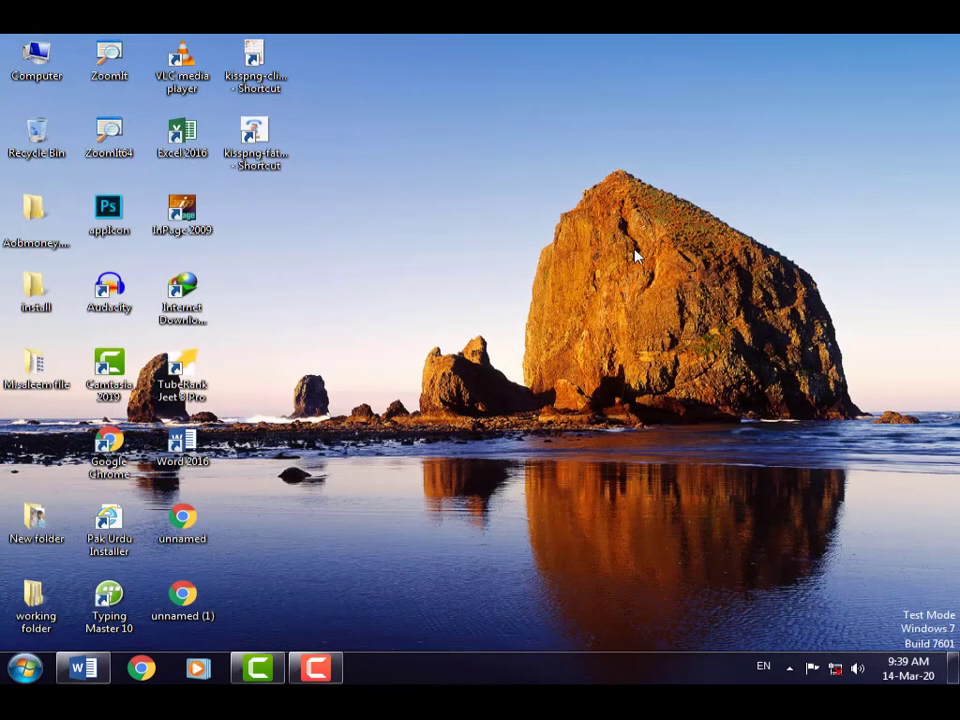
{"action": "double_click", "coordinate": [208, 462]}
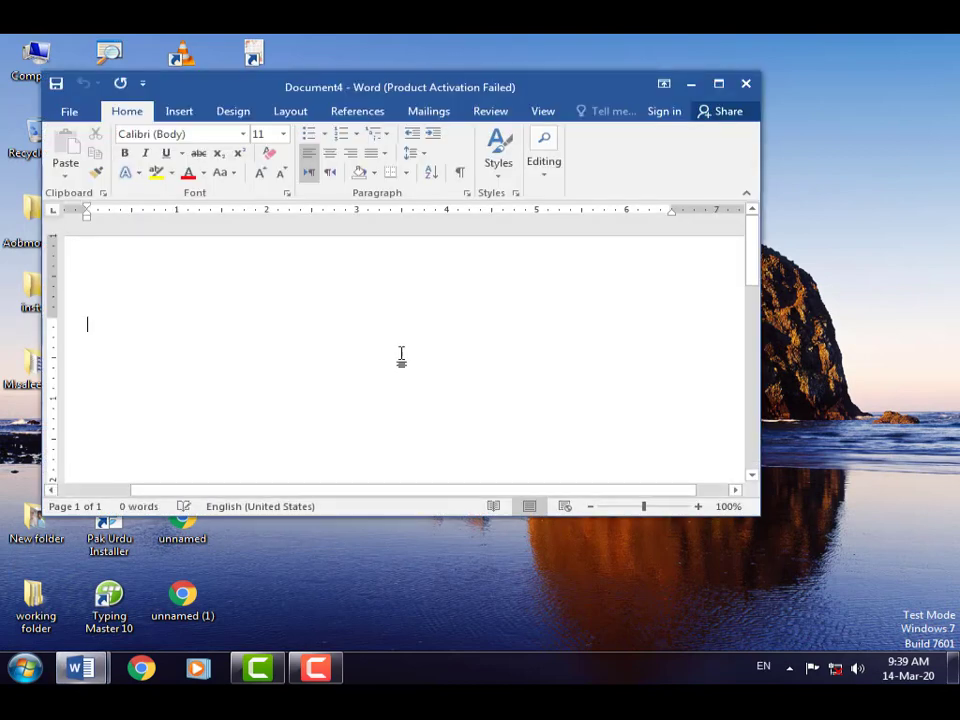
{"action": "left_click", "coordinate": [718, 83]}
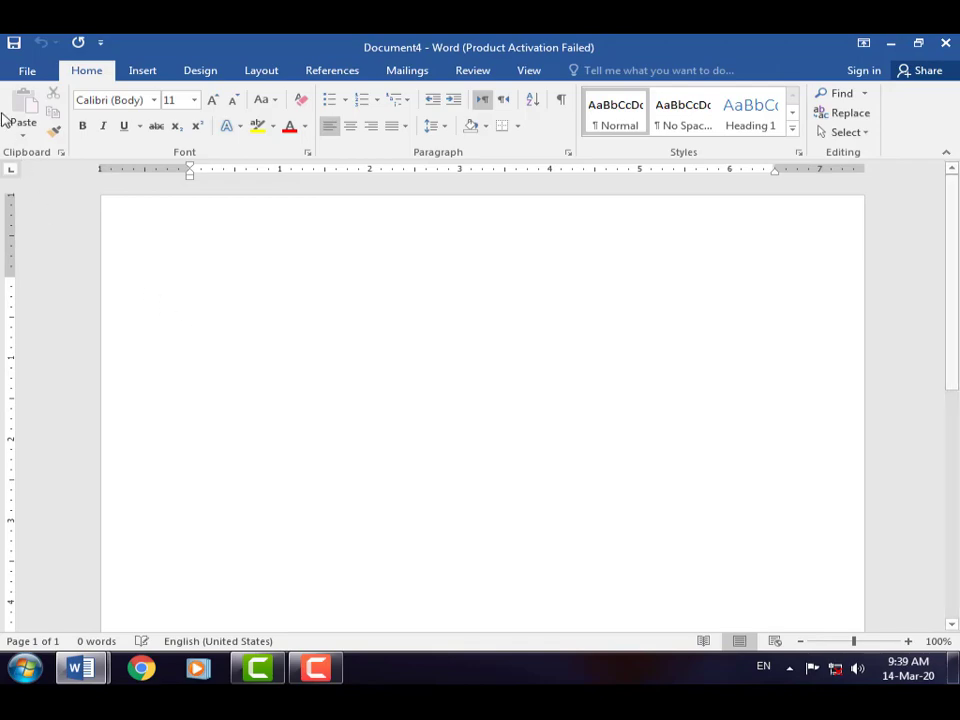
Turn on "Show the Start screen when this application starts" in the general Word options
{"action": "left_click", "coordinate": [27, 73]}
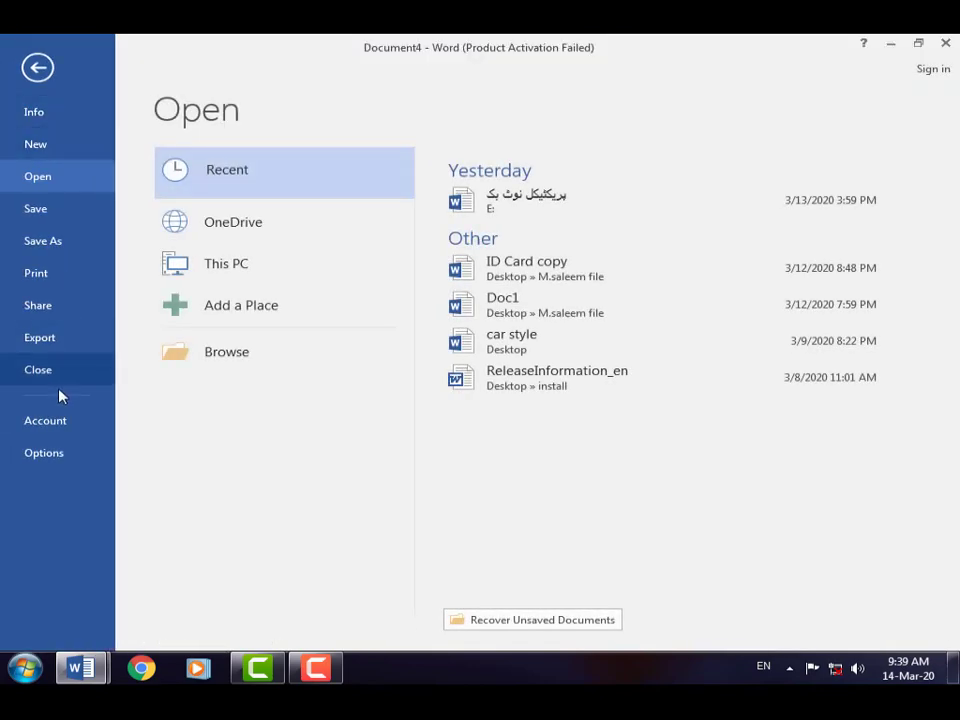
{"action": "left_click", "coordinate": [51, 452]}
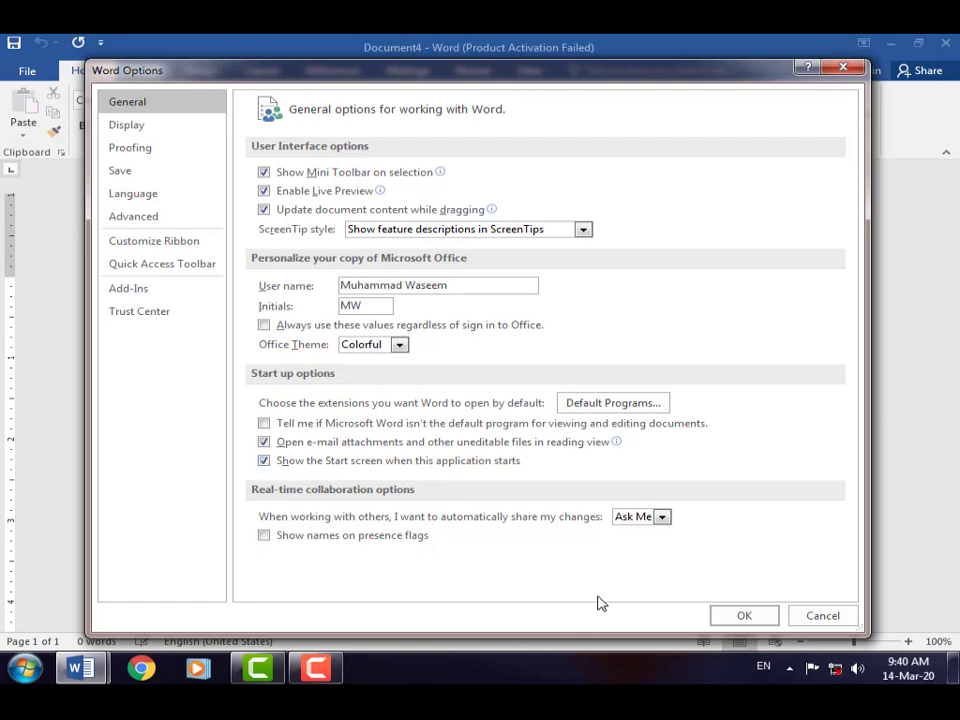
{"action": "left_click", "coordinate": [745, 617]}
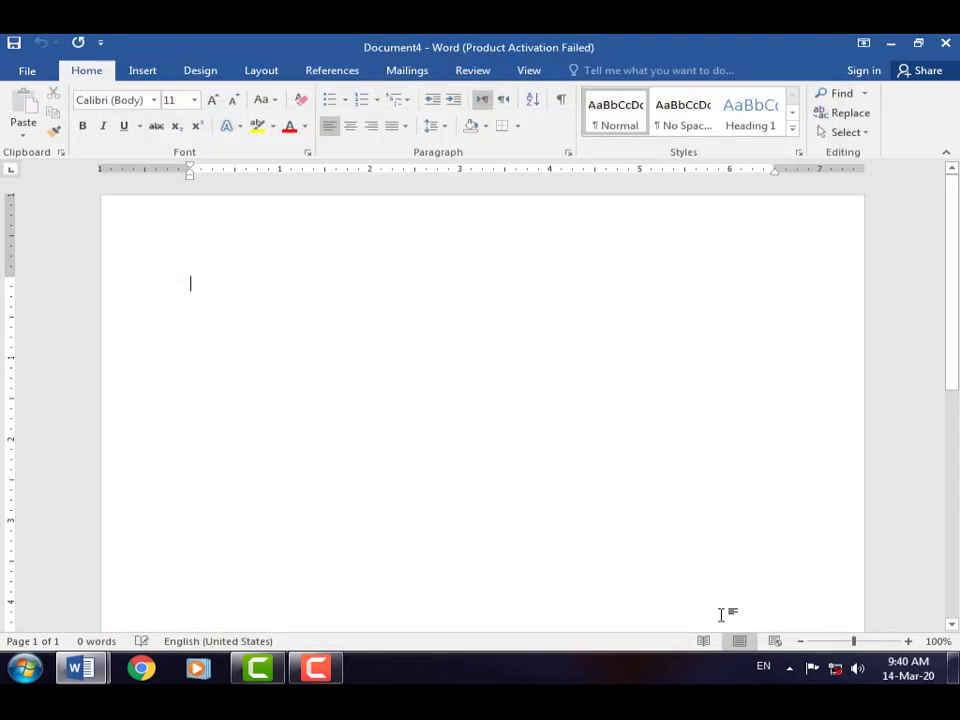
Close the document, restart Word maximized and create a blank document from the Start screen
{"action": "left_click", "coordinate": [940, 45]}
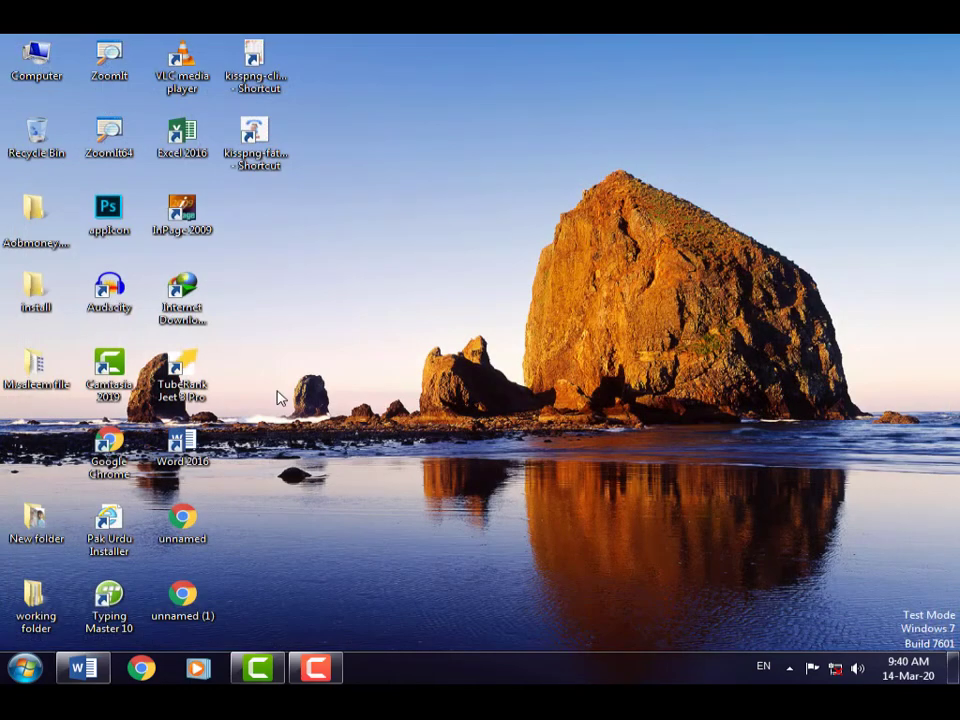
{"action": "double_click", "coordinate": [210, 463]}
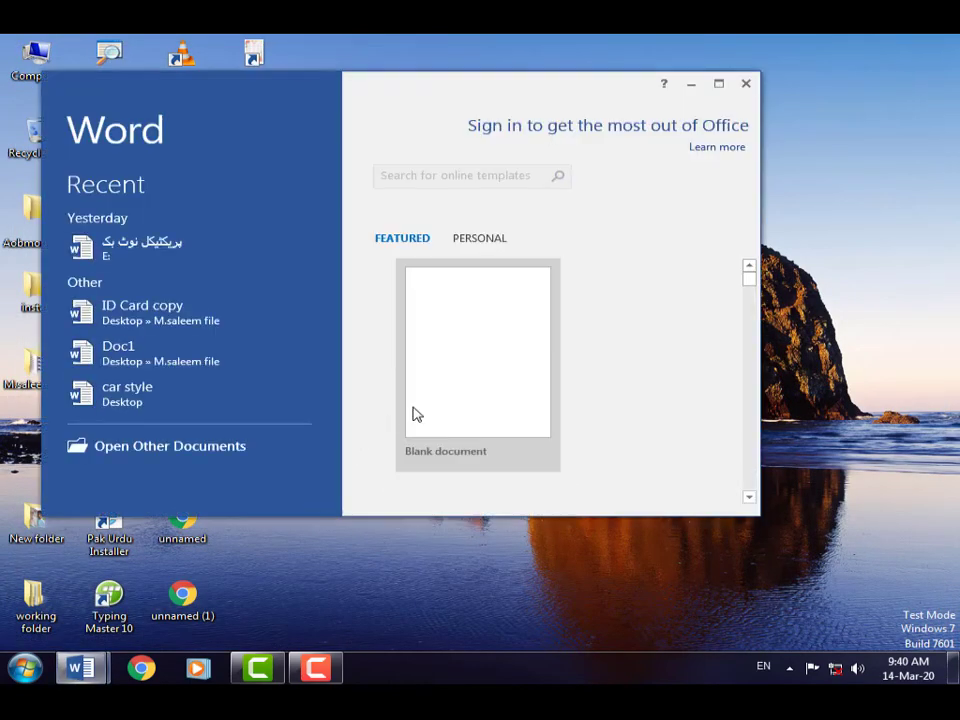
{"action": "left_click", "coordinate": [717, 84]}
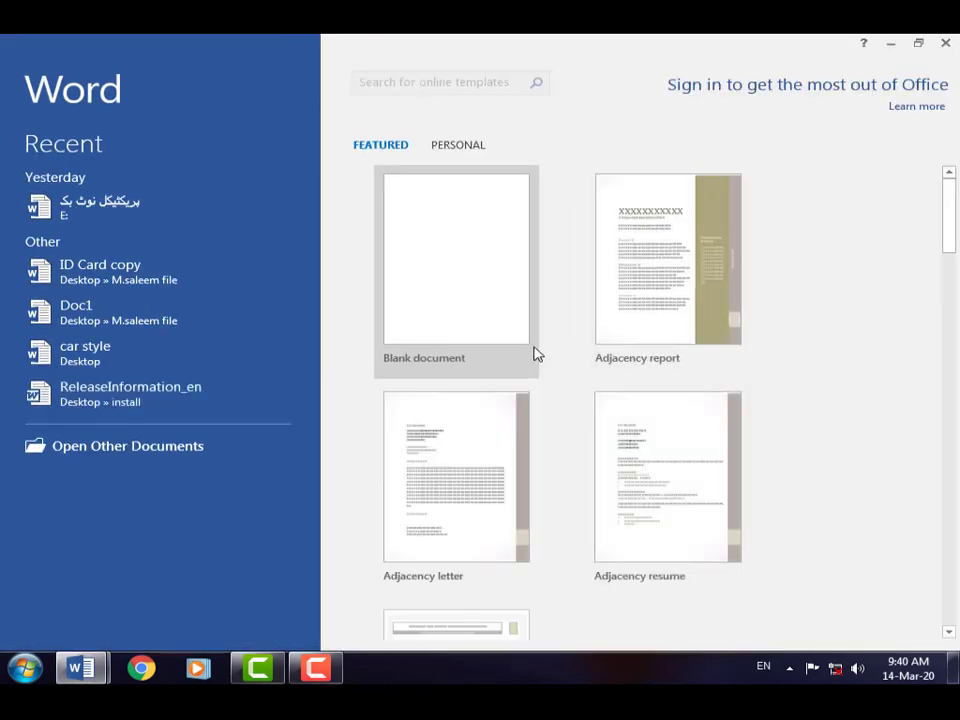
{"action": "left_click", "coordinate": [476, 318]}
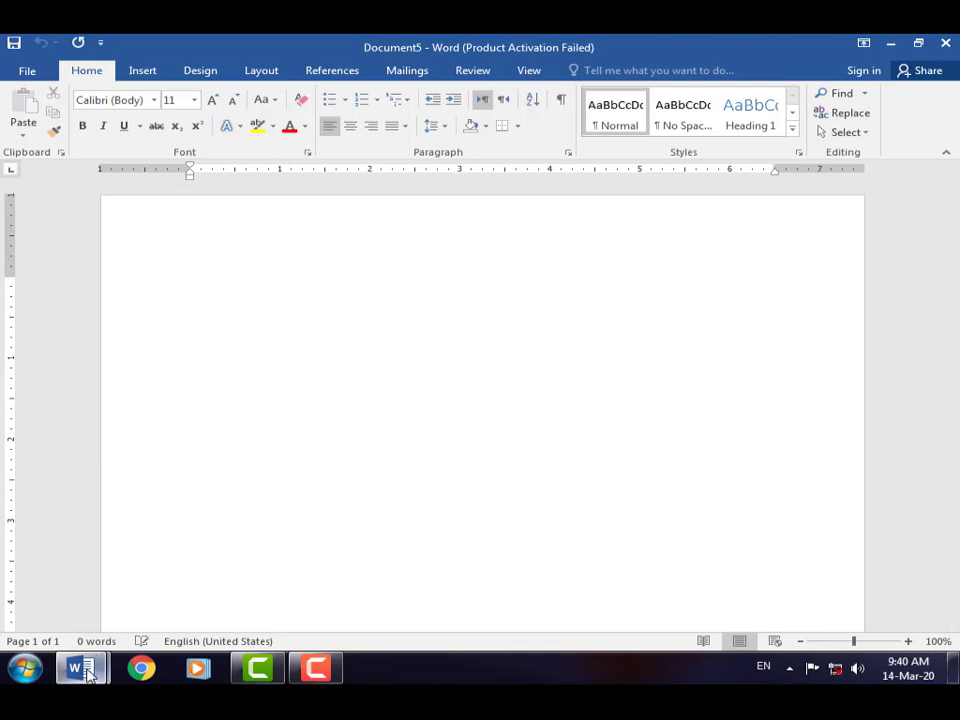
Switch to the document with the topic list and set the ScreenTip style to "Don't show ScreenTips"
{"action": "mouse_move", "coordinate": [87, 676]}
{"action": "left_click", "coordinate": [100, 580]}
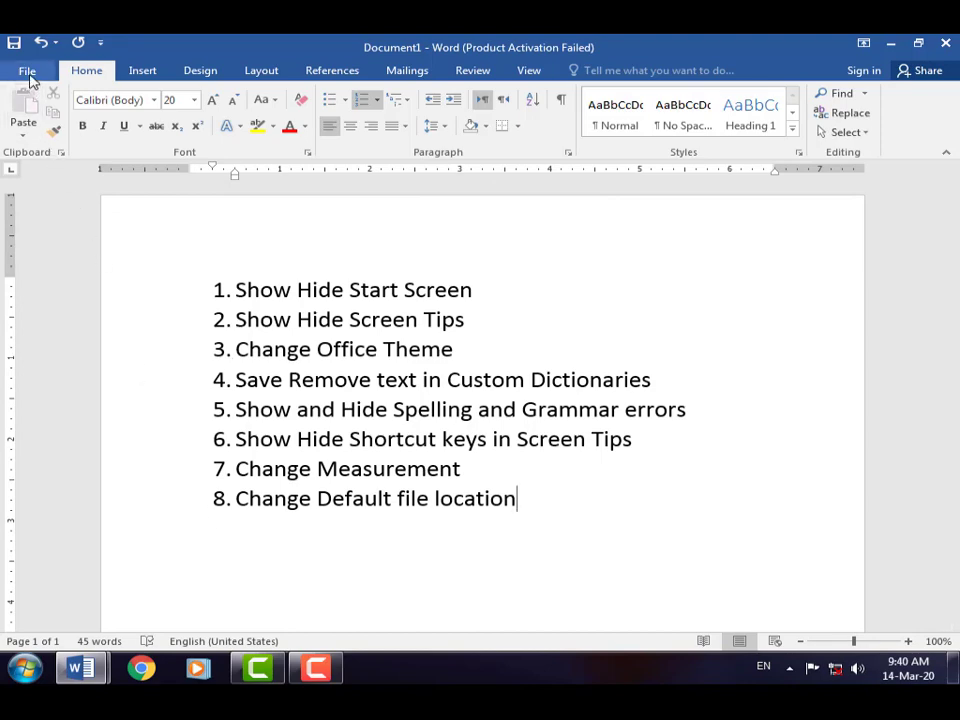
{"action": "left_click", "coordinate": [27, 72]}
{"action": "left_click", "coordinate": [79, 462]}
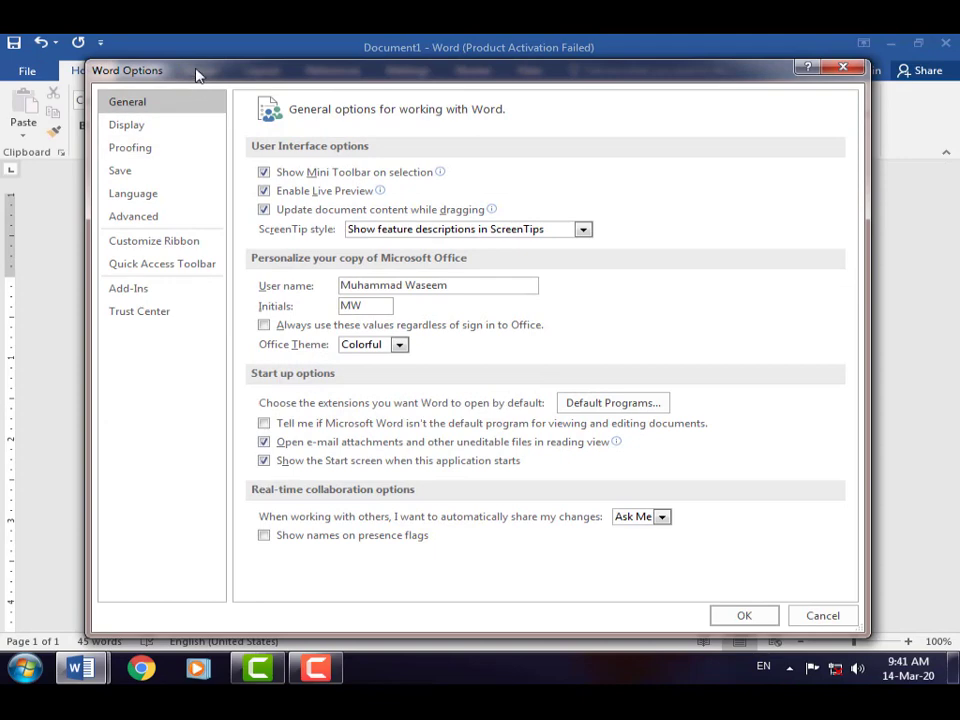
{"action": "mouse_move", "coordinate": [197, 75]}
{"action": "left_mouse_down"}
{"action": "mouse_move", "coordinate": [196, 87]}
{"action": "mouse_move", "coordinate": [185, 79]}
{"action": "left_mouse_up"}
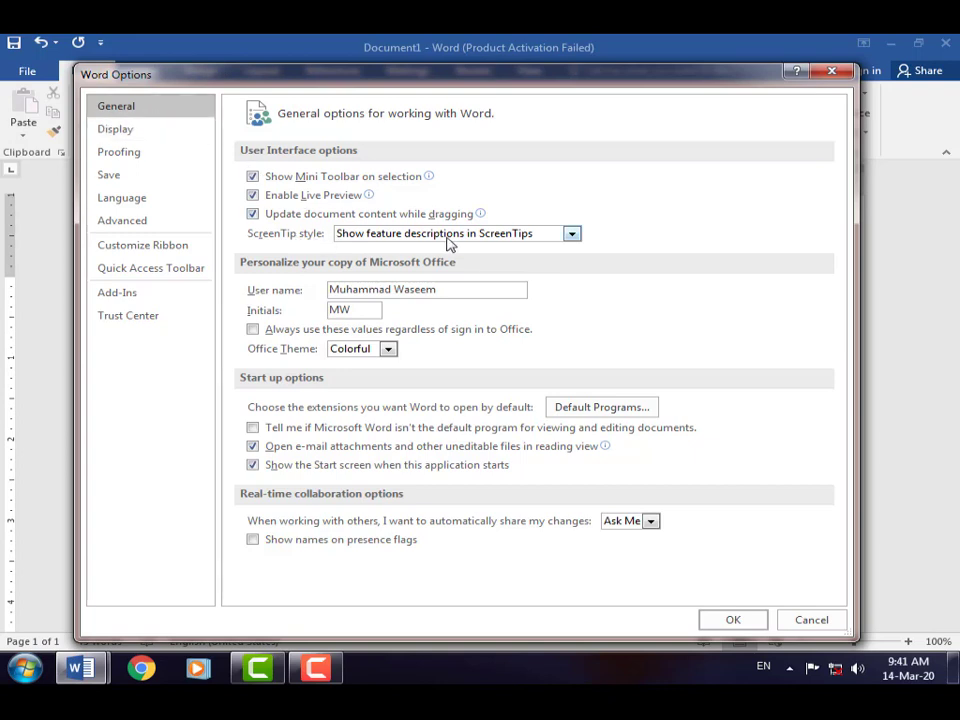
{"action": "left_click", "coordinate": [573, 234]}
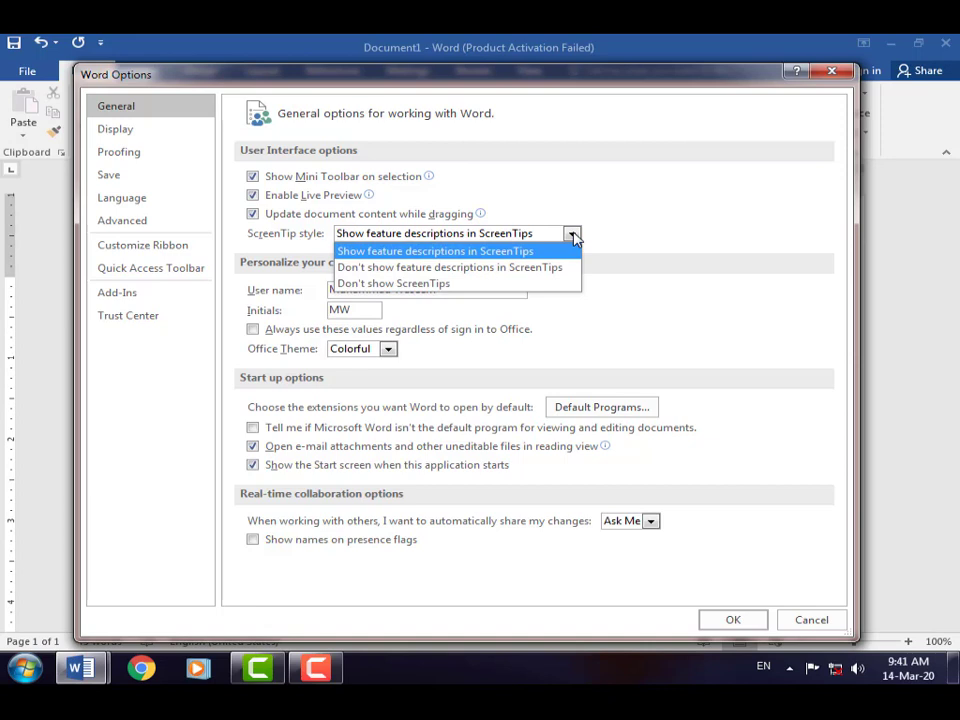
{"action": "left_click", "coordinate": [448, 288]}
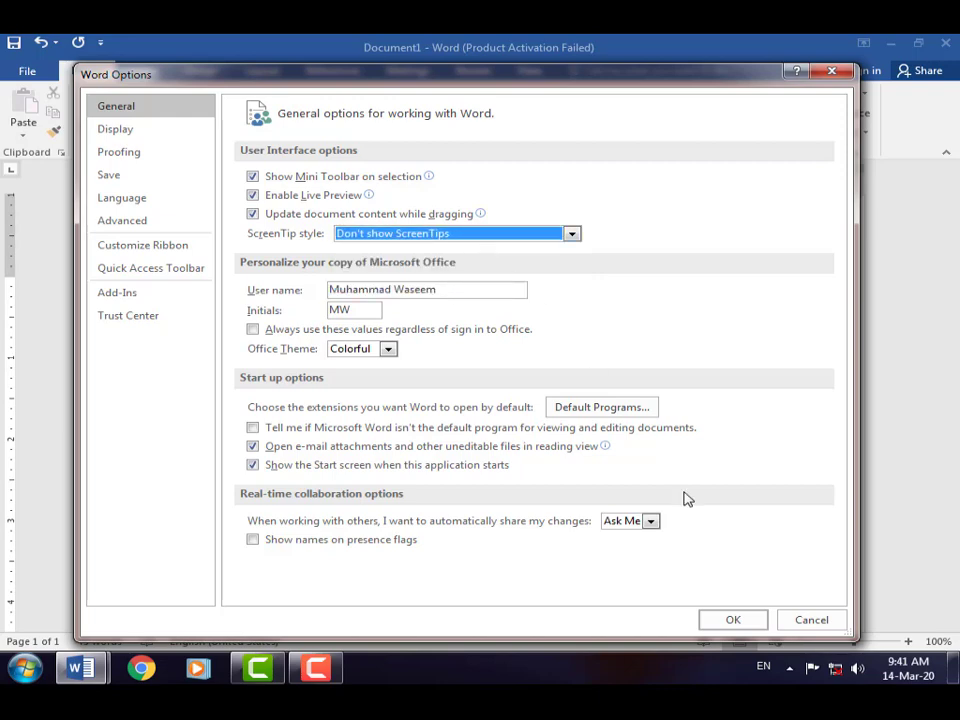
{"action": "left_click", "coordinate": [733, 620]}
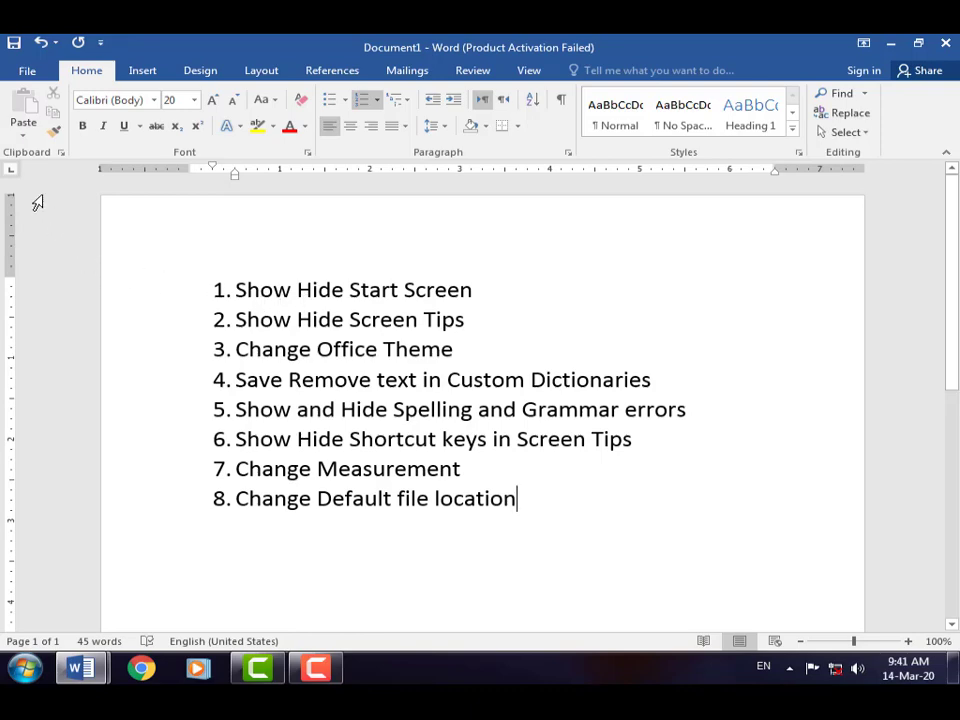
Set the ScreenTip style to "Show feature descriptions in ScreenTips" in the general Word options
{"action": "left_click", "coordinate": [27, 70]}
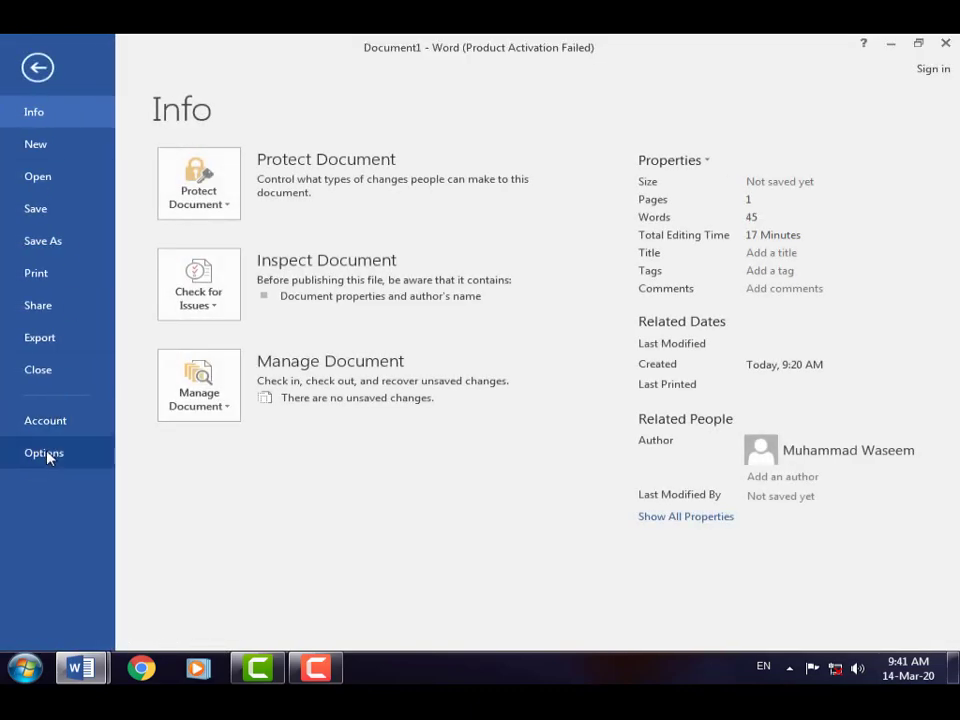
{"action": "left_click", "coordinate": [45, 453]}
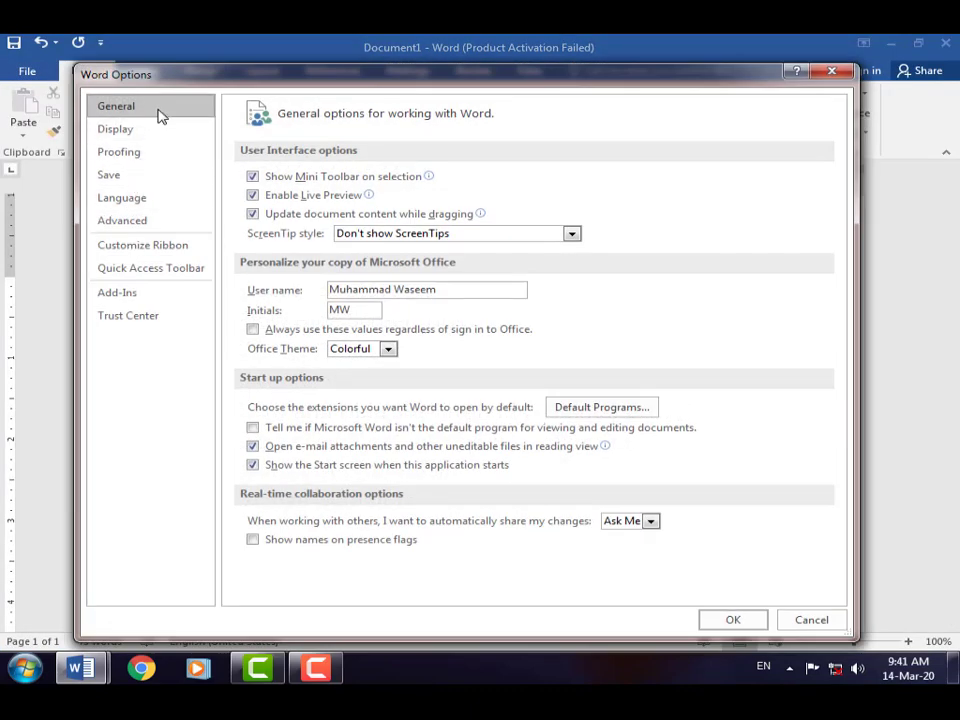
{"action": "left_click", "coordinate": [572, 235]}
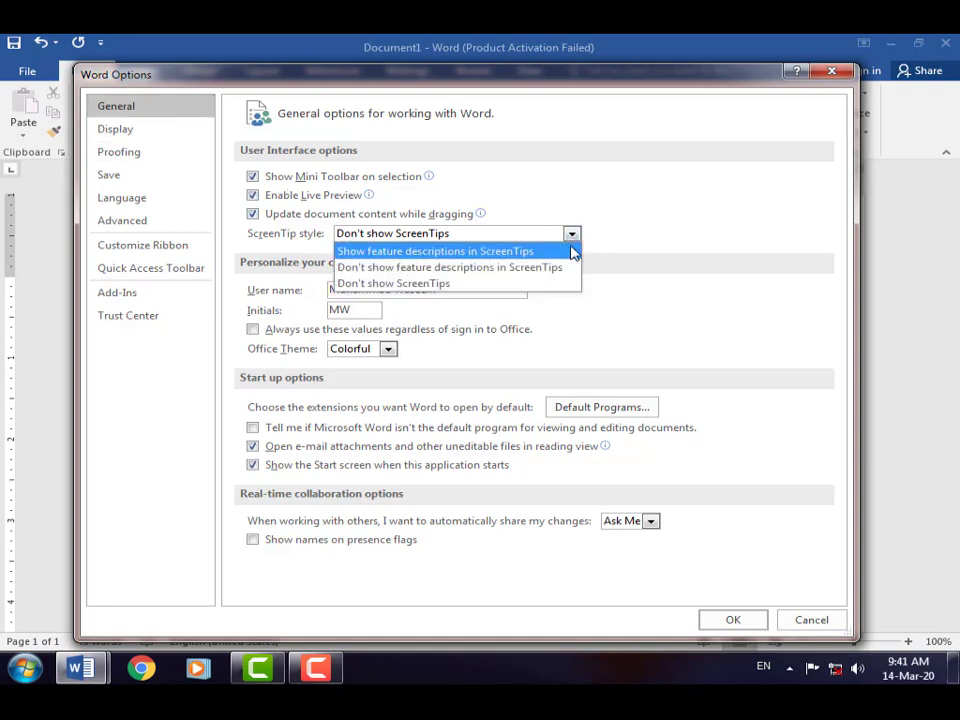
{"action": "left_click", "coordinate": [443, 252]}
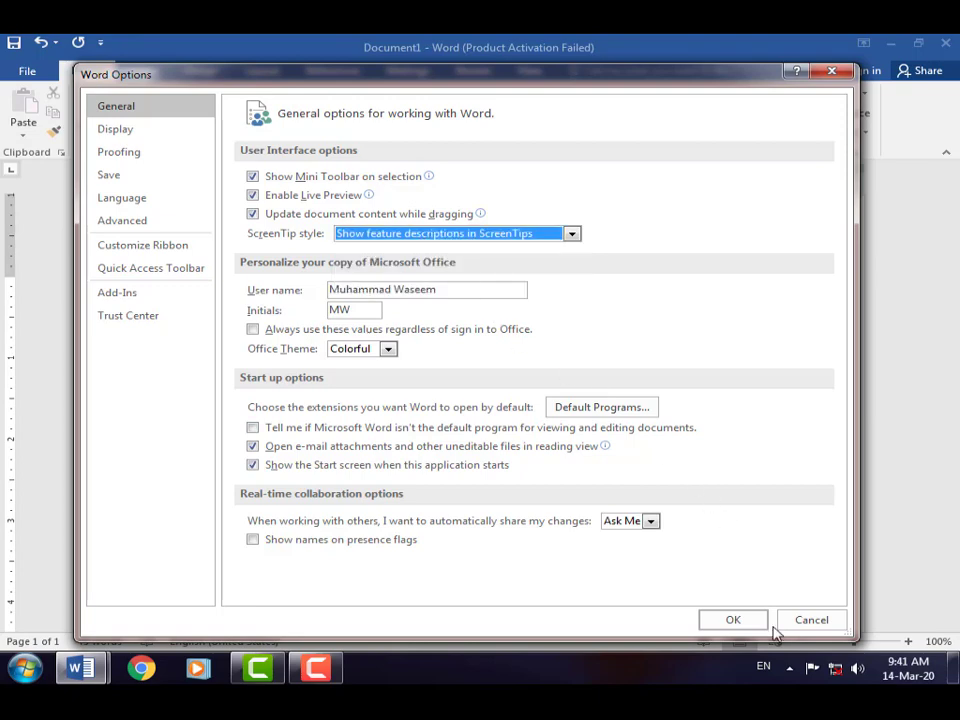
{"action": "left_click", "coordinate": [728, 622]}
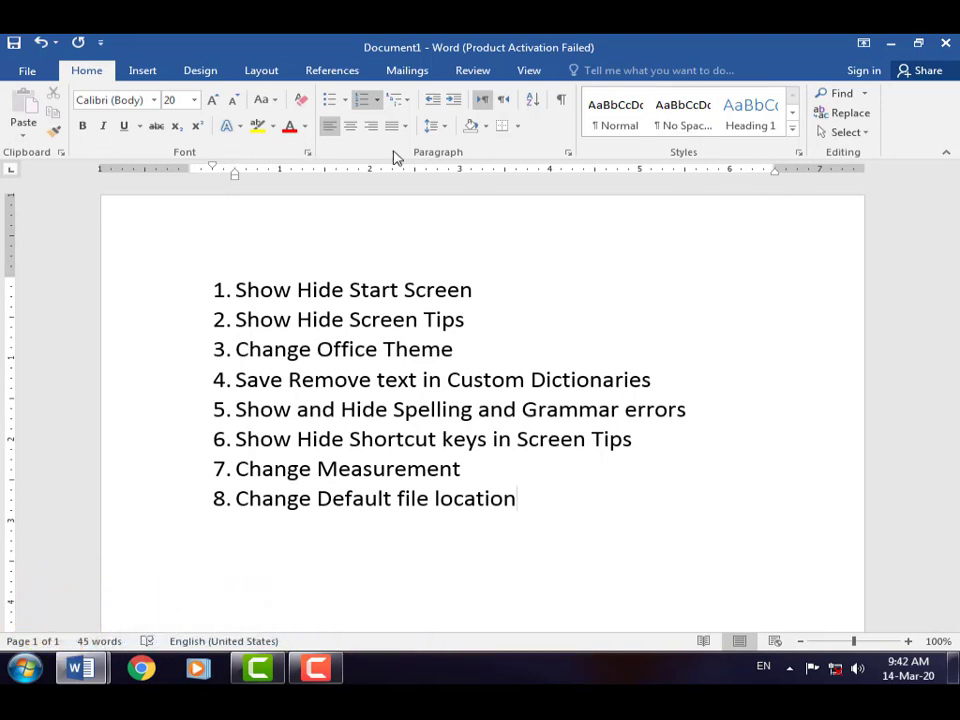
Set the Office theme to Dark Gray in the general Word options
{"action": "left_click", "coordinate": [27, 70]}
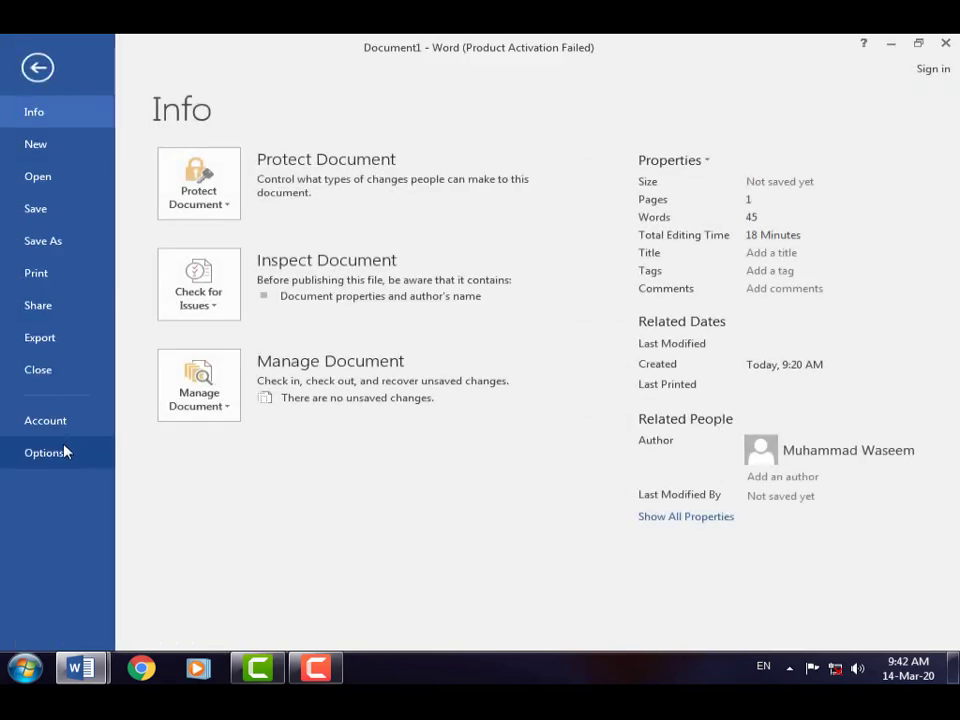
{"action": "left_click", "coordinate": [44, 453]}
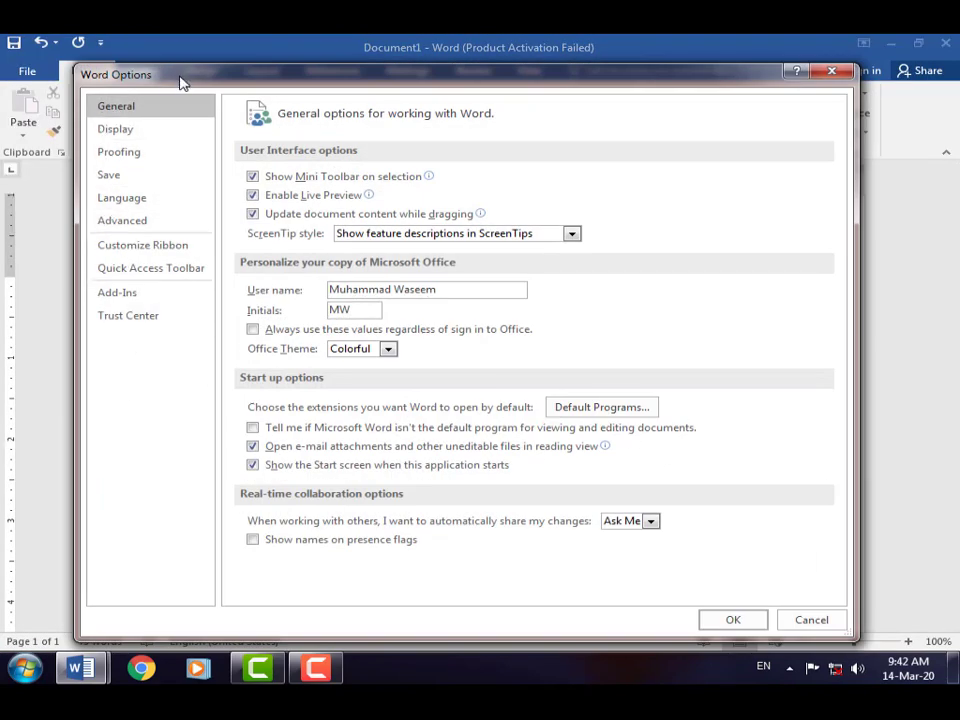
{"action": "left_click_drag", "start_coordinate": [182, 84], "coordinate": [168, 89]}
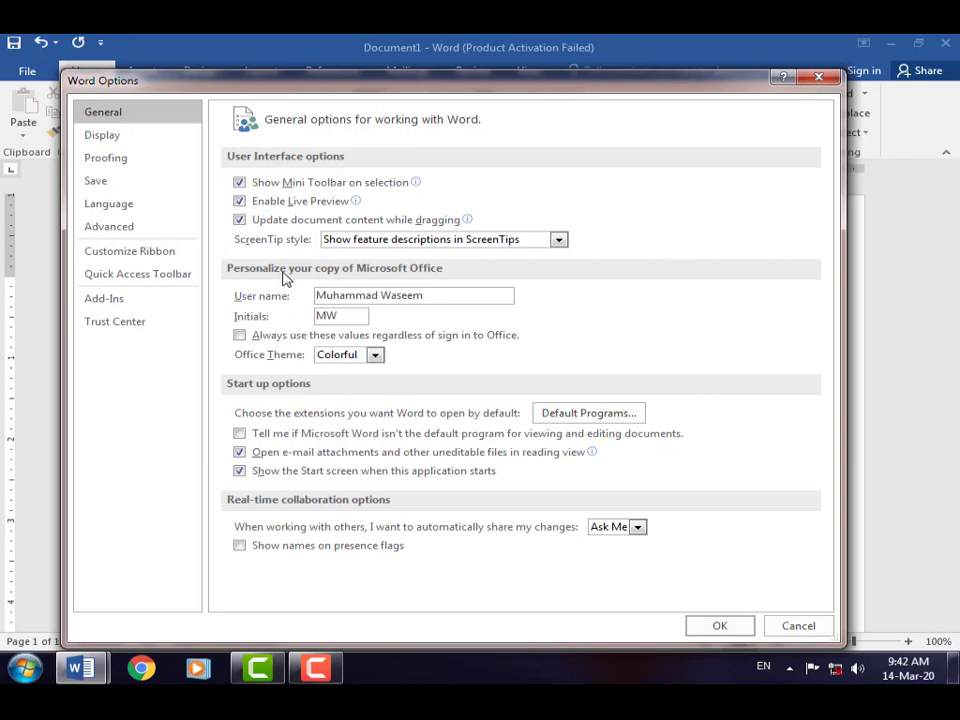
{"action": "left_click", "coordinate": [375, 356]}
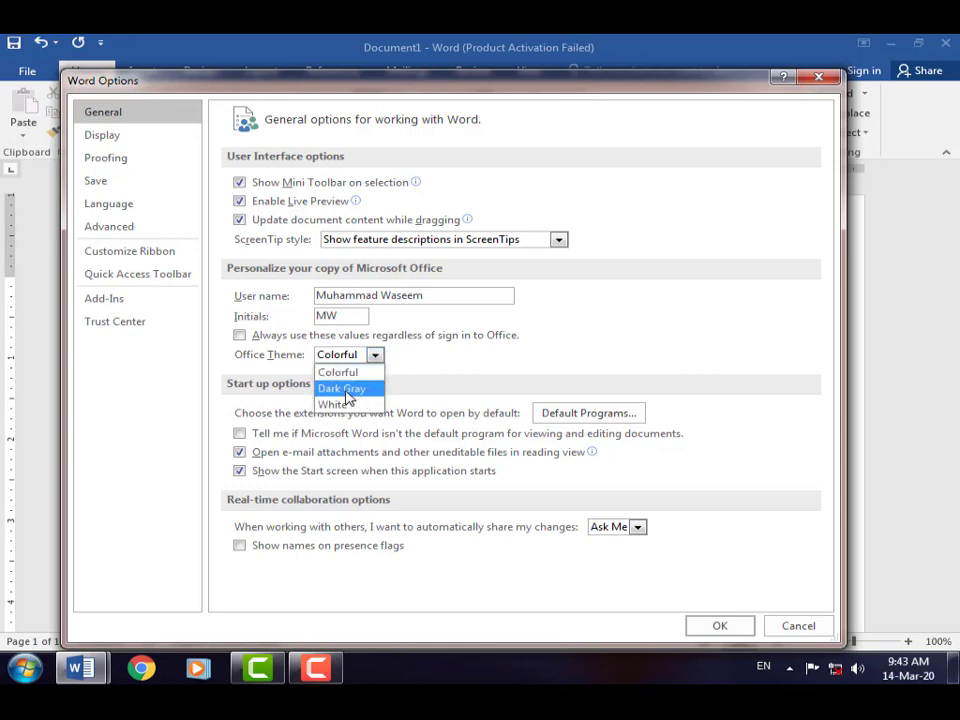
{"action": "left_click", "coordinate": [345, 390]}
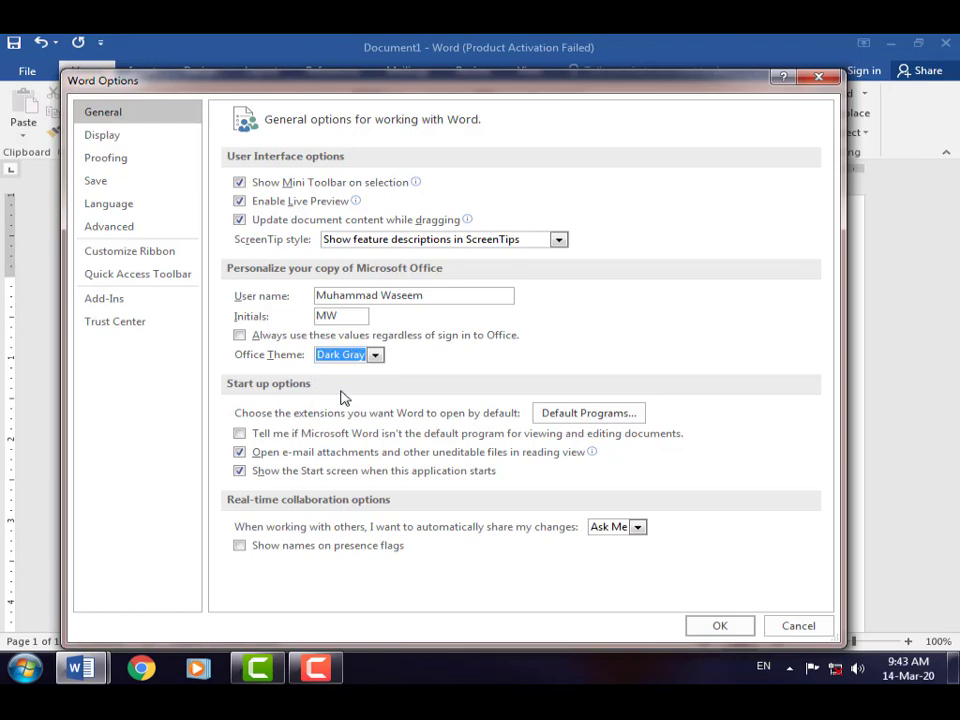
{"action": "left_click", "coordinate": [722, 626]}
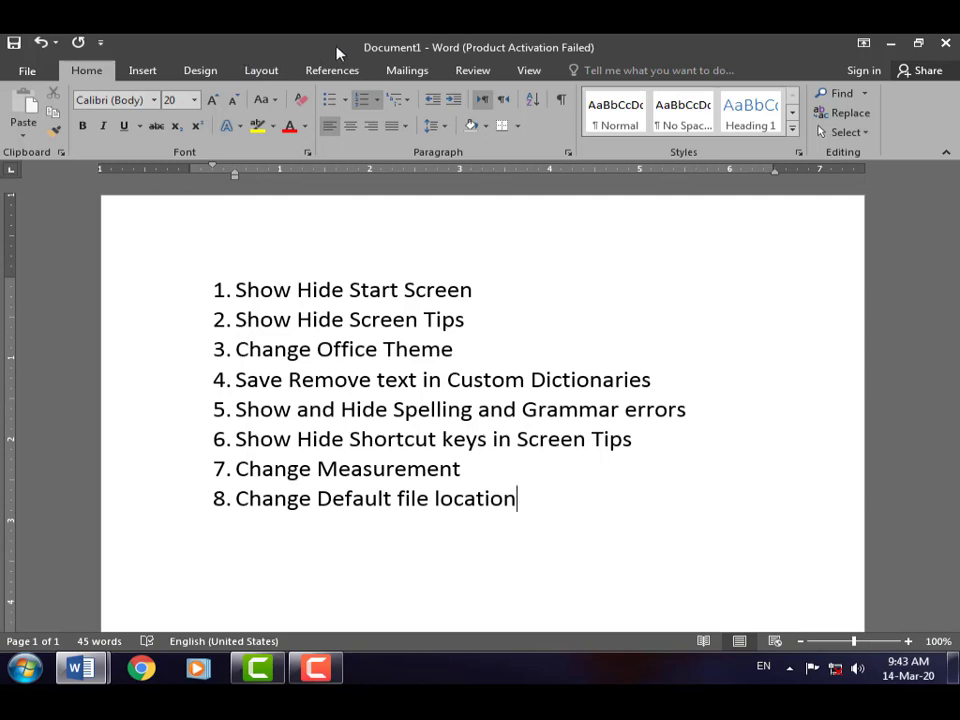
{"action": "scroll", "coordinate": [74, 453], "scroll_direction": "down", "scroll_amount": 10}
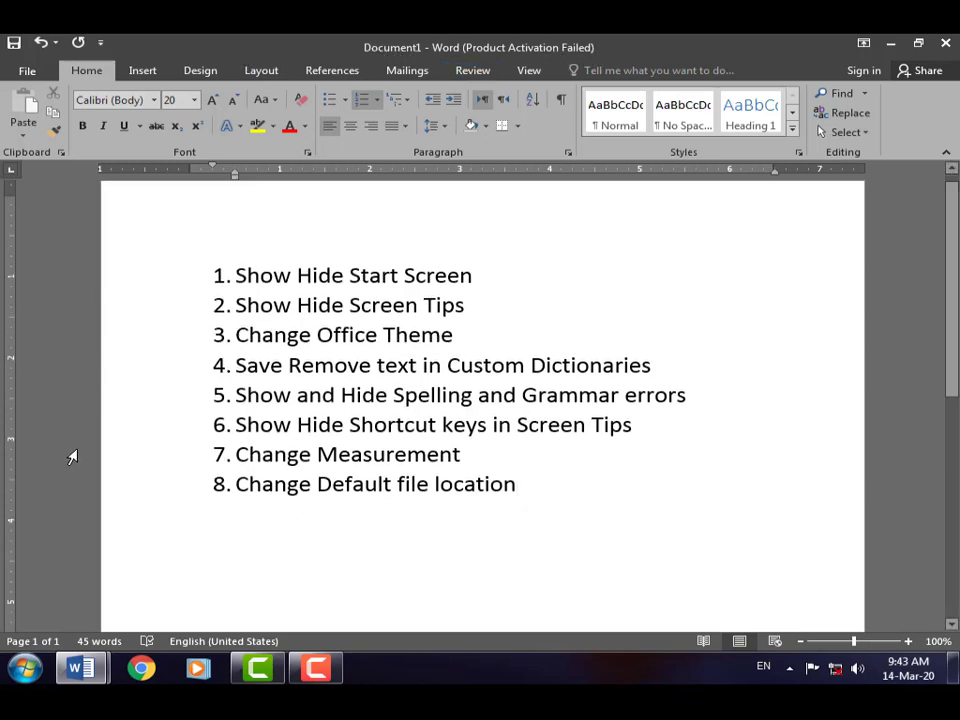
{"action": "scroll", "coordinate": [80, 455], "scroll_direction": "up", "scroll_amount": 10}
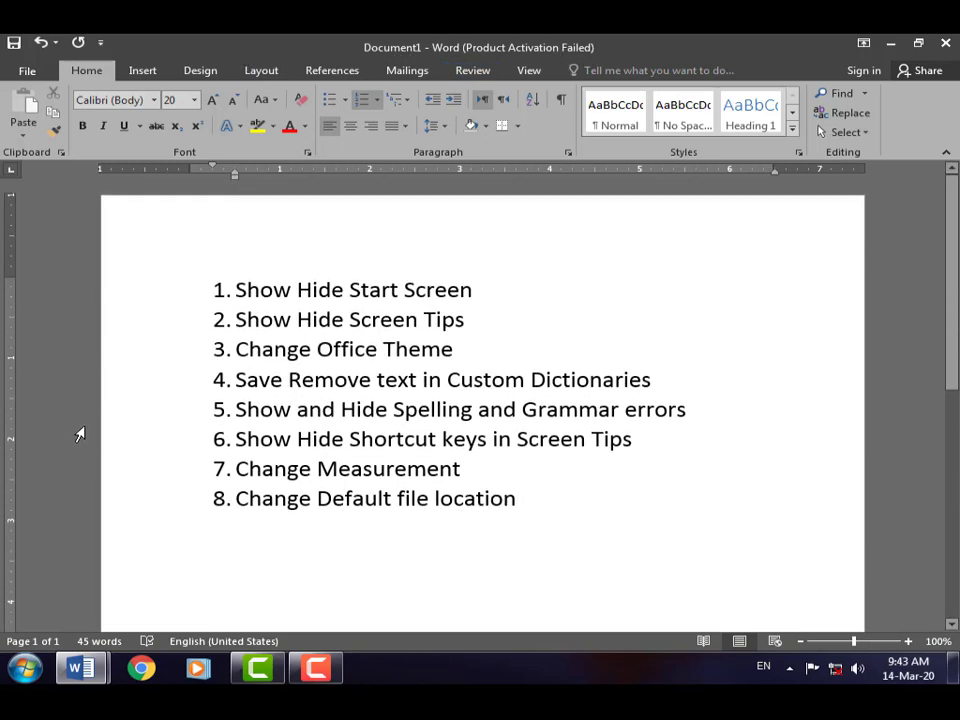
Change the Office theme to White in the general Word options
{"action": "left_click", "coordinate": [27, 73]}
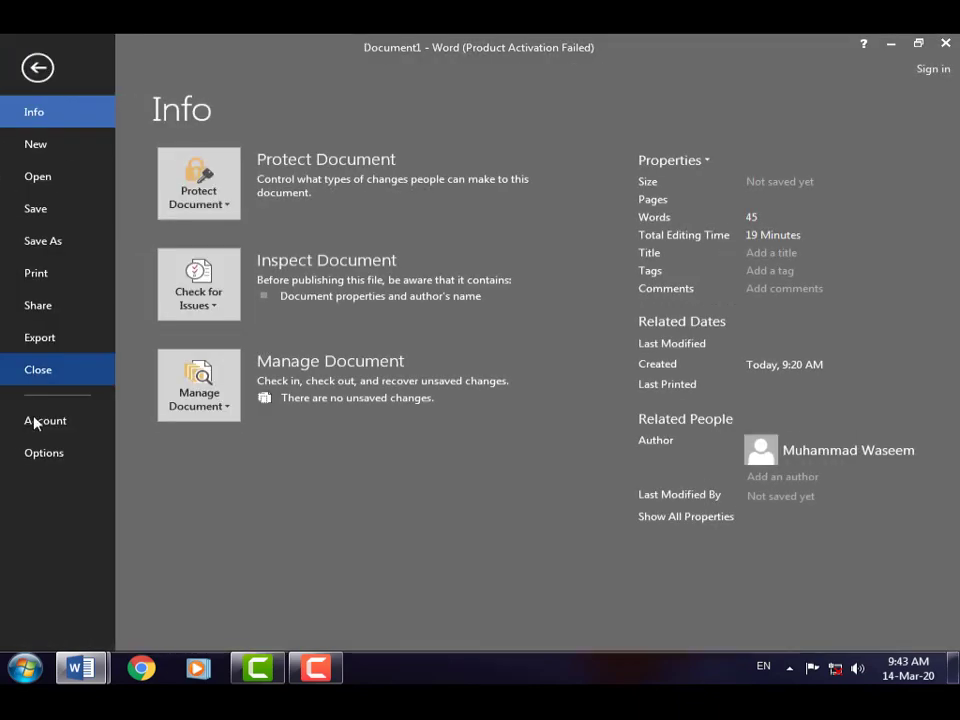
{"action": "left_click", "coordinate": [47, 455]}
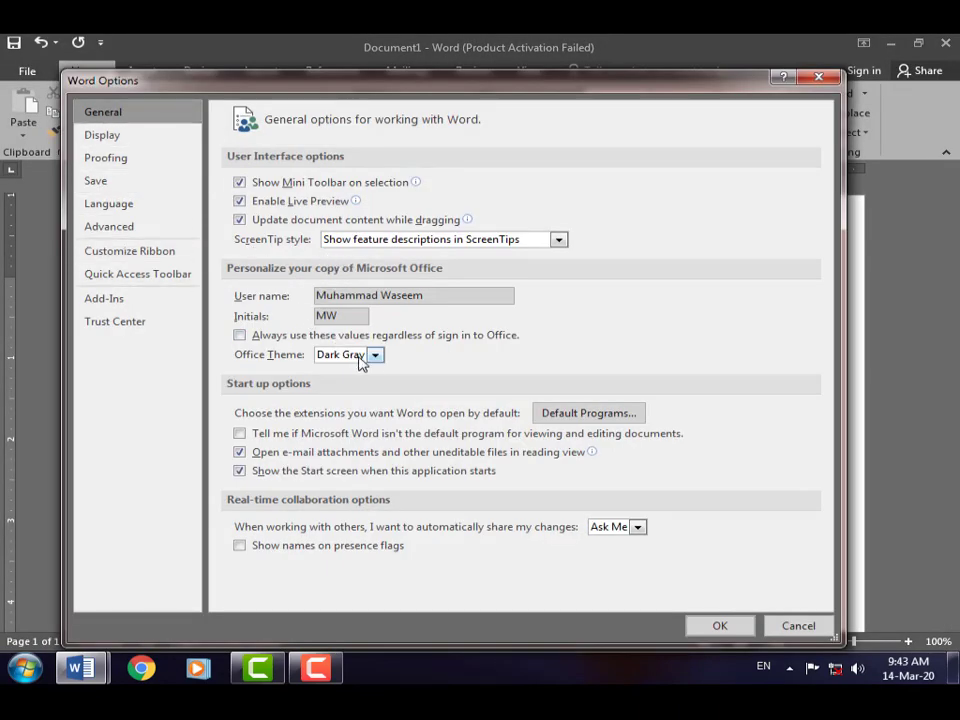
{"action": "left_click", "coordinate": [374, 356]}
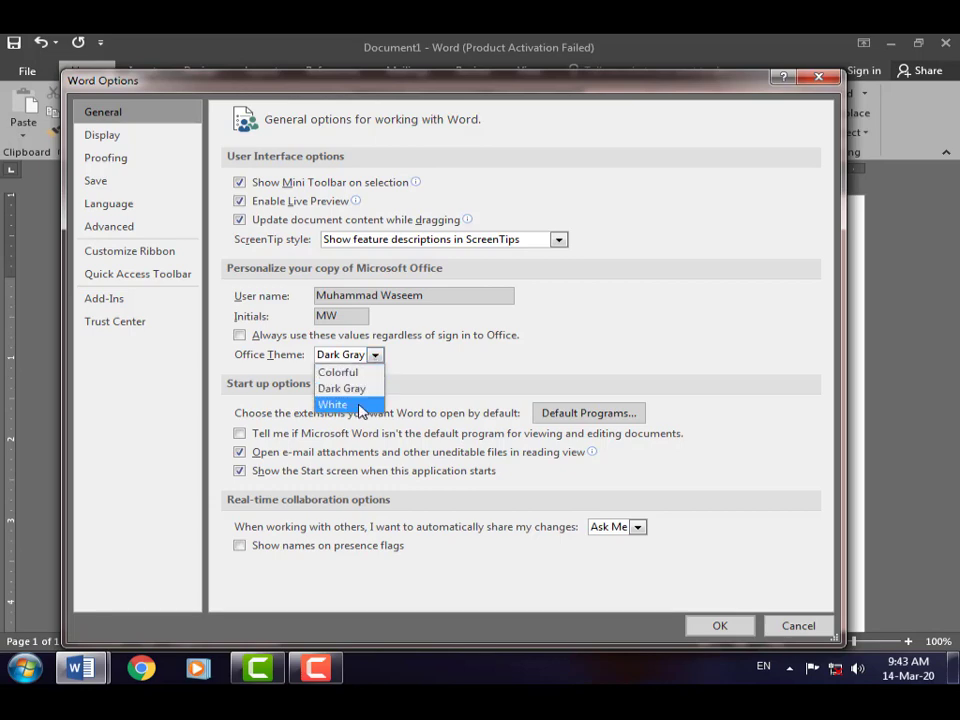
{"action": "left_click", "coordinate": [359, 410]}
{"action": "left_click", "coordinate": [720, 626]}
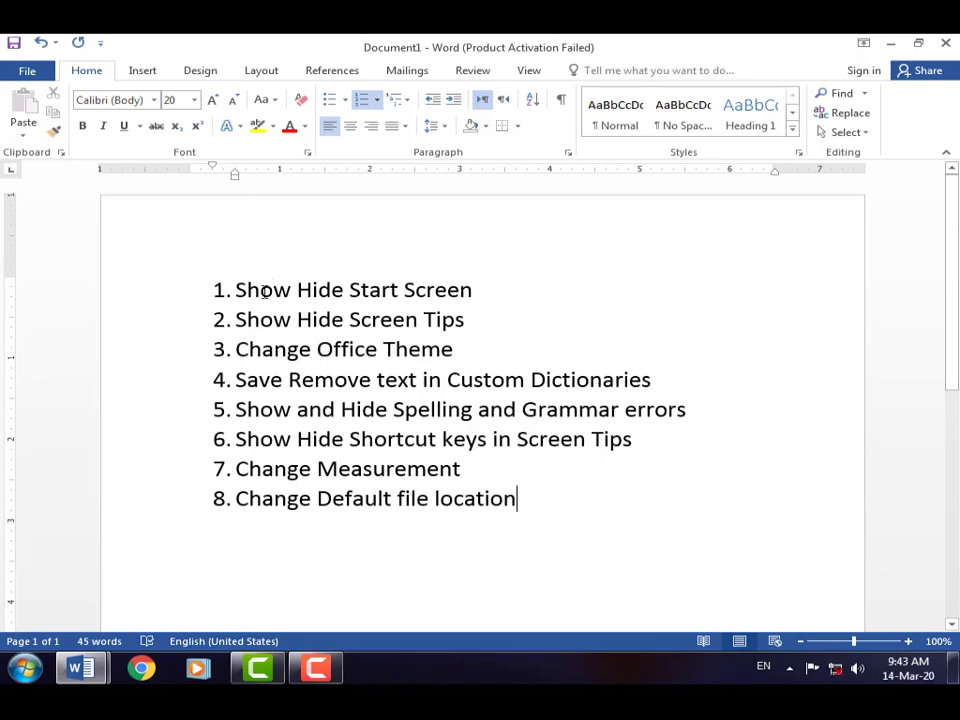
Set the Office theme back to Colorful in the general Word options
{"action": "left_click", "coordinate": [31, 78]}
{"action": "left_click", "coordinate": [62, 459]}
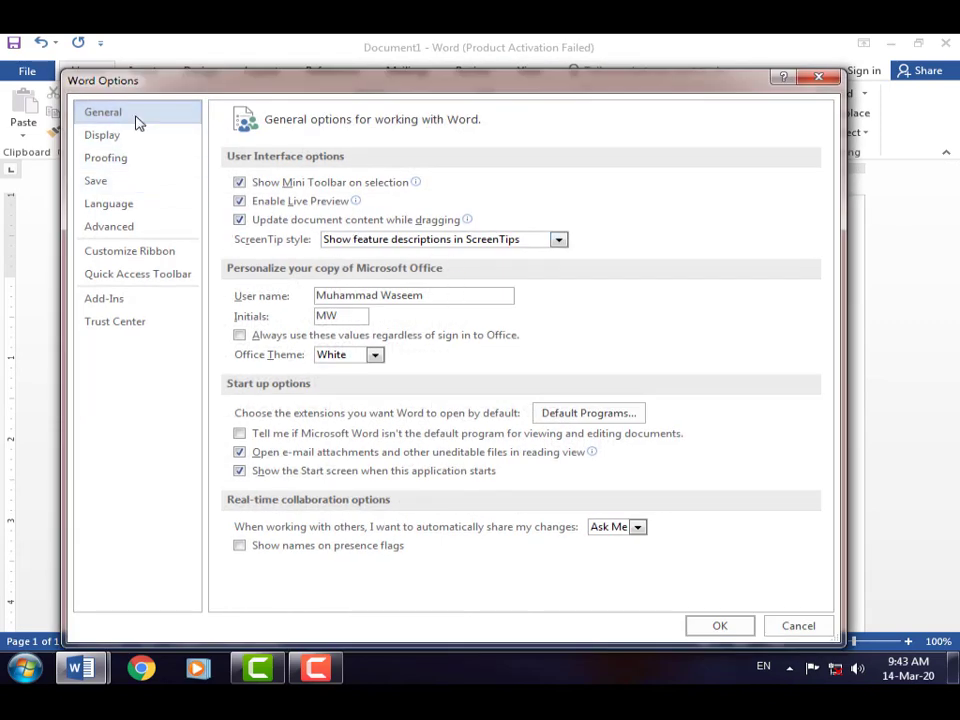
{"action": "left_click", "coordinate": [375, 355]}
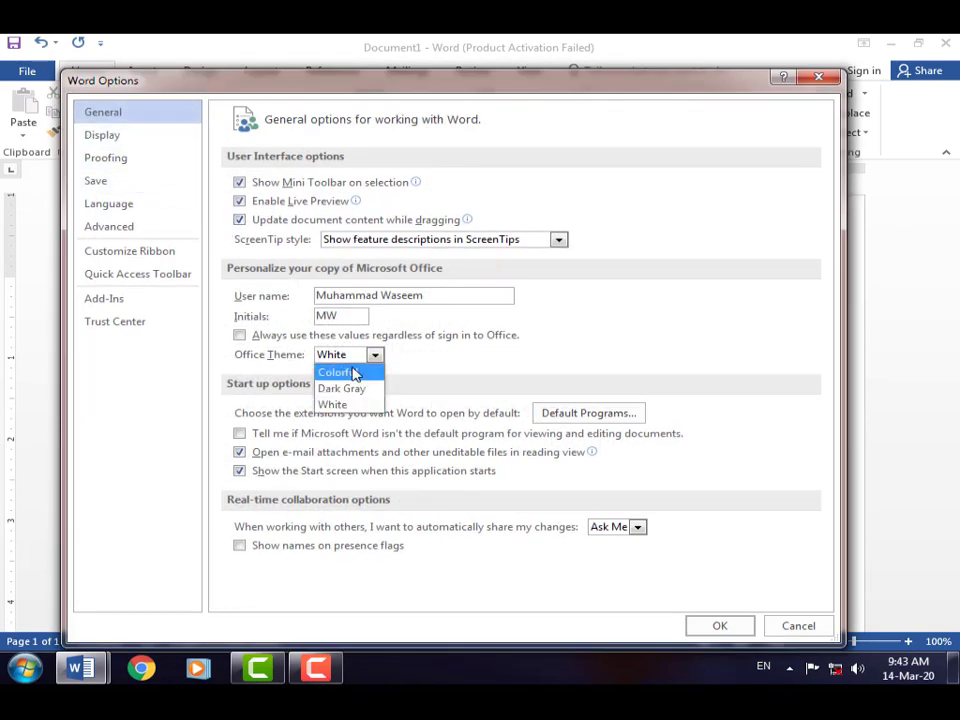
{"action": "left_click", "coordinate": [352, 372]}
{"action": "left_click", "coordinate": [718, 627]}
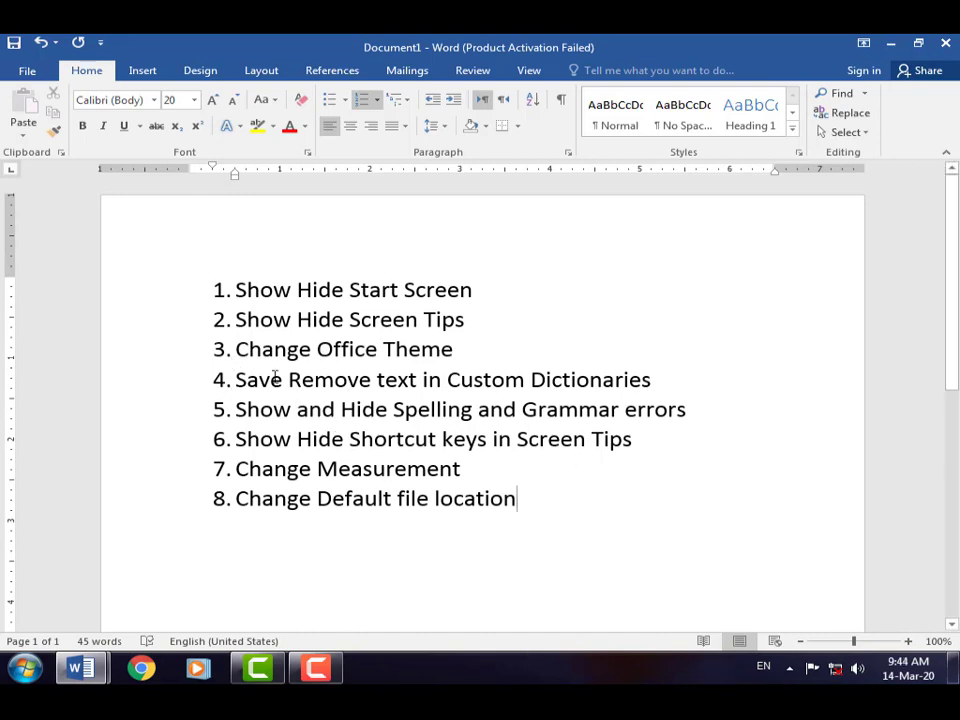
{"action": "left_click_drag", "start_coordinate": [463, 349], "coordinate": [199, 349]}
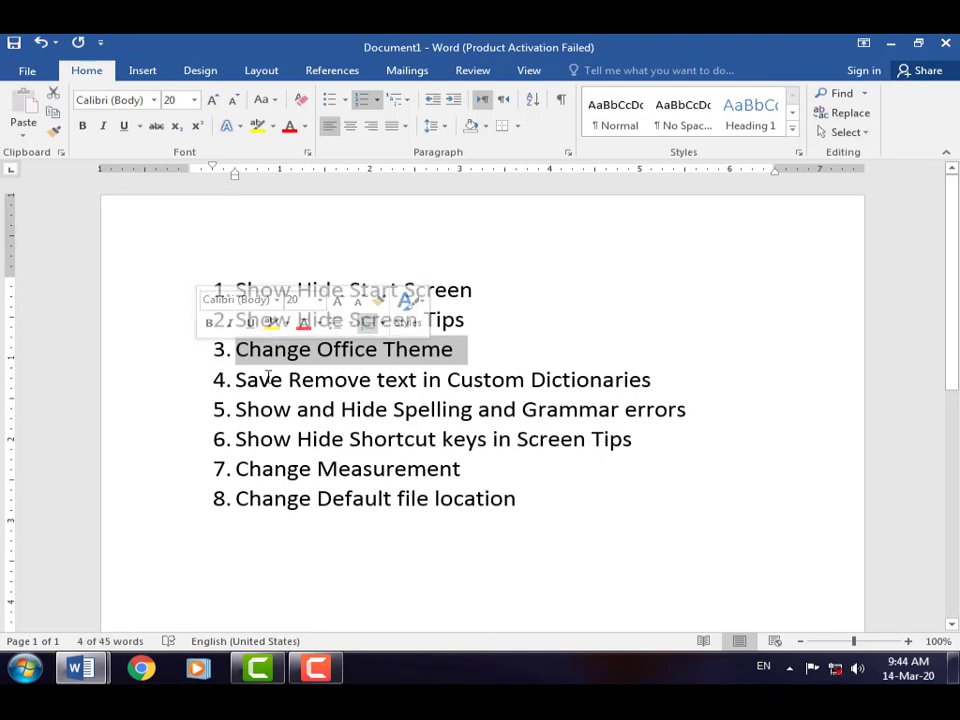
{"action": "left_click", "coordinate": [646, 510]}
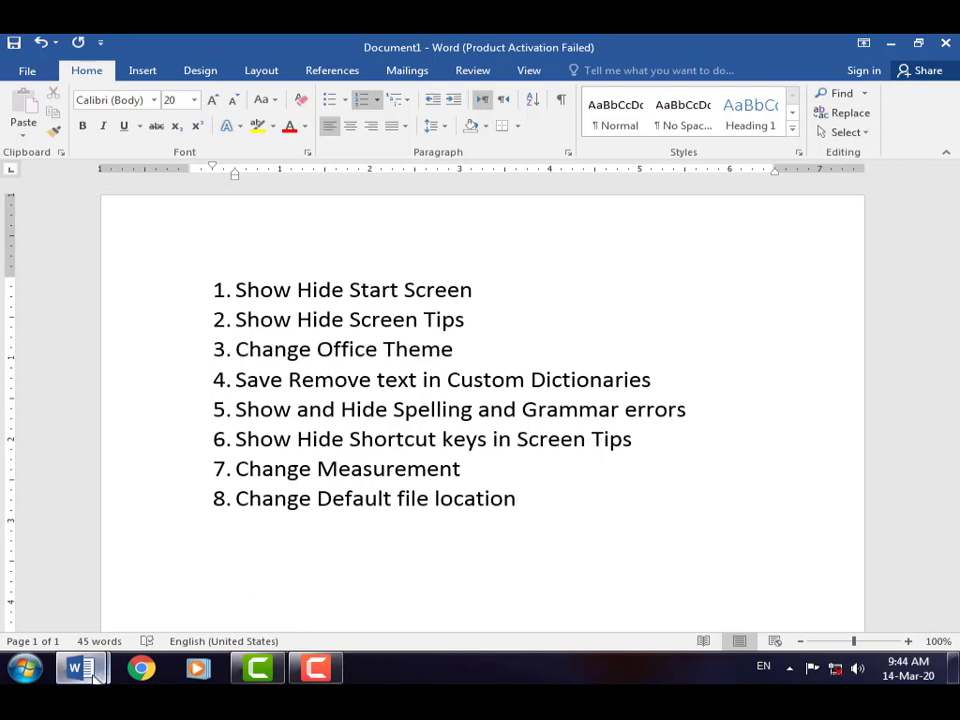
Switch to the blank document, enter the misspelled word "Computere" and add it to the dictionary
{"action": "mouse_move", "coordinate": [104, 667]}
{"action": "left_click", "coordinate": [278, 582]}
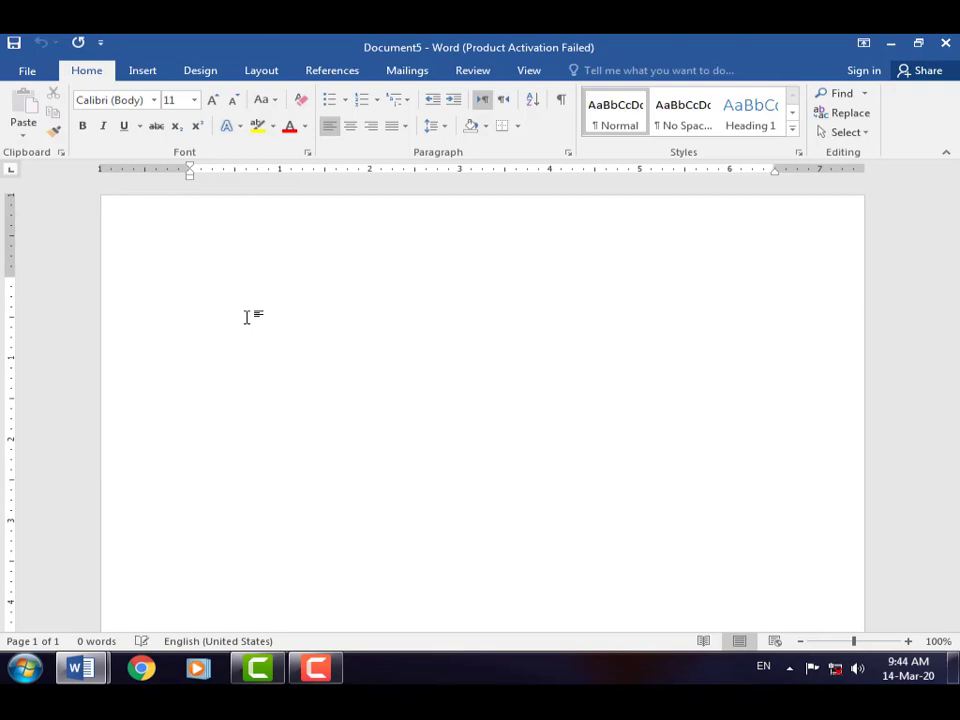
{"action": "type", "text": "computere"}
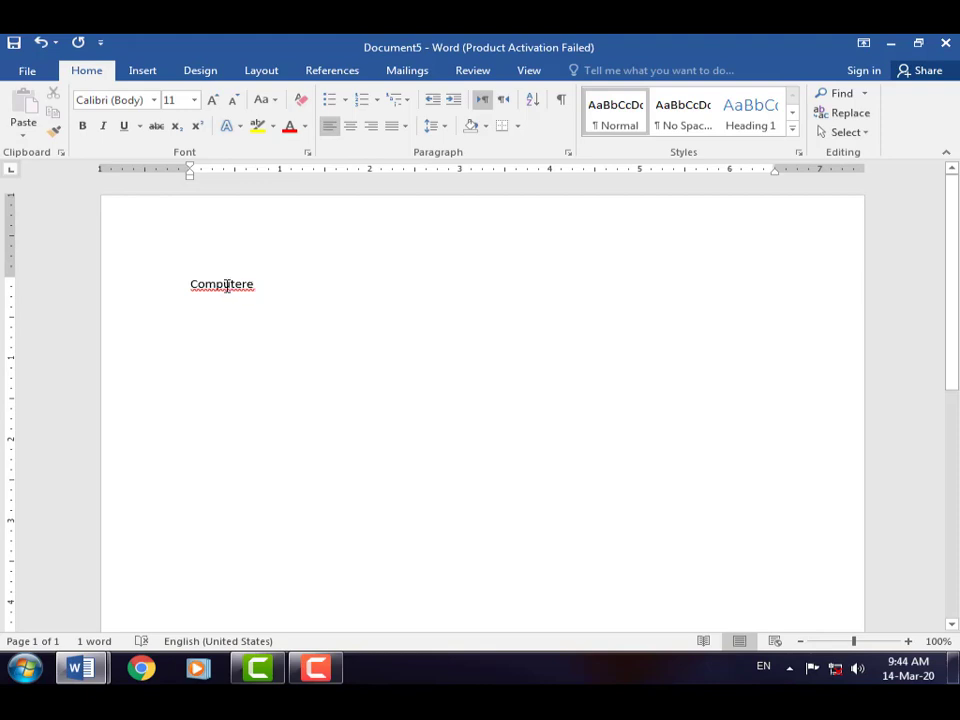
{"action": "right_click", "coordinate": [226, 285]}
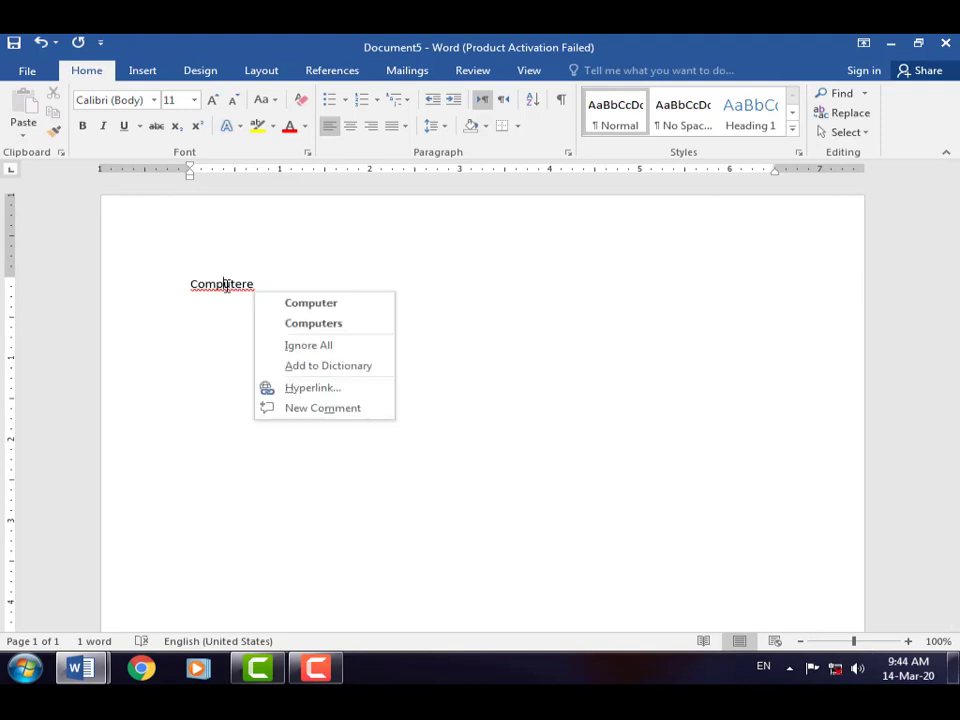
{"action": "left_click", "coordinate": [349, 368]}
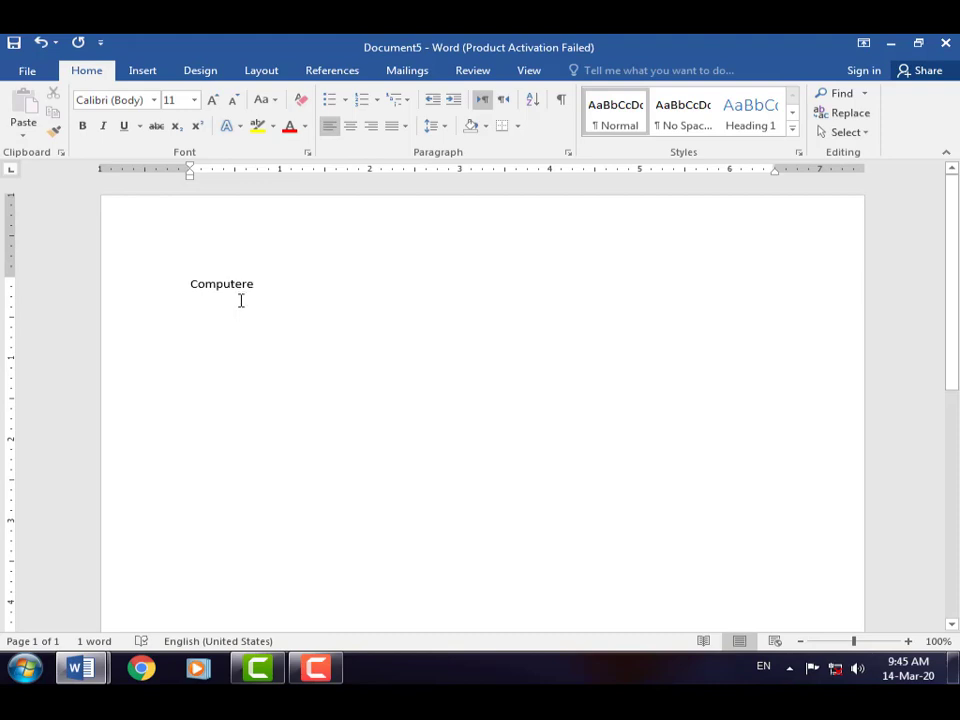
Open the word list of the CUSTOM.DIC custom dictionary from the proofing options
{"action": "left_click", "coordinate": [27, 71]}
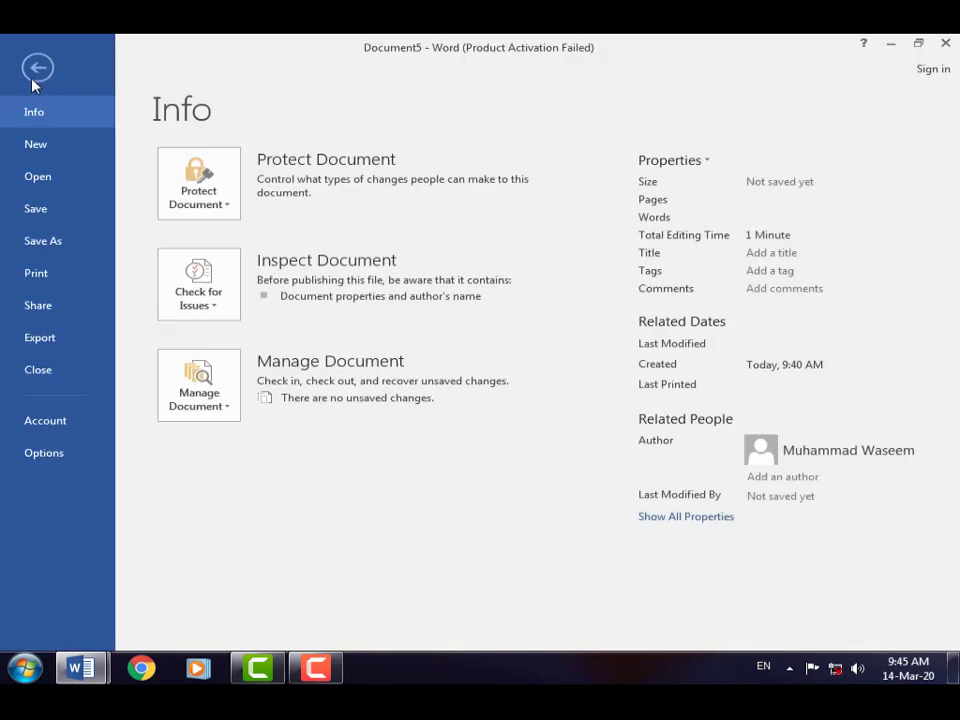
{"action": "left_click", "coordinate": [60, 455]}
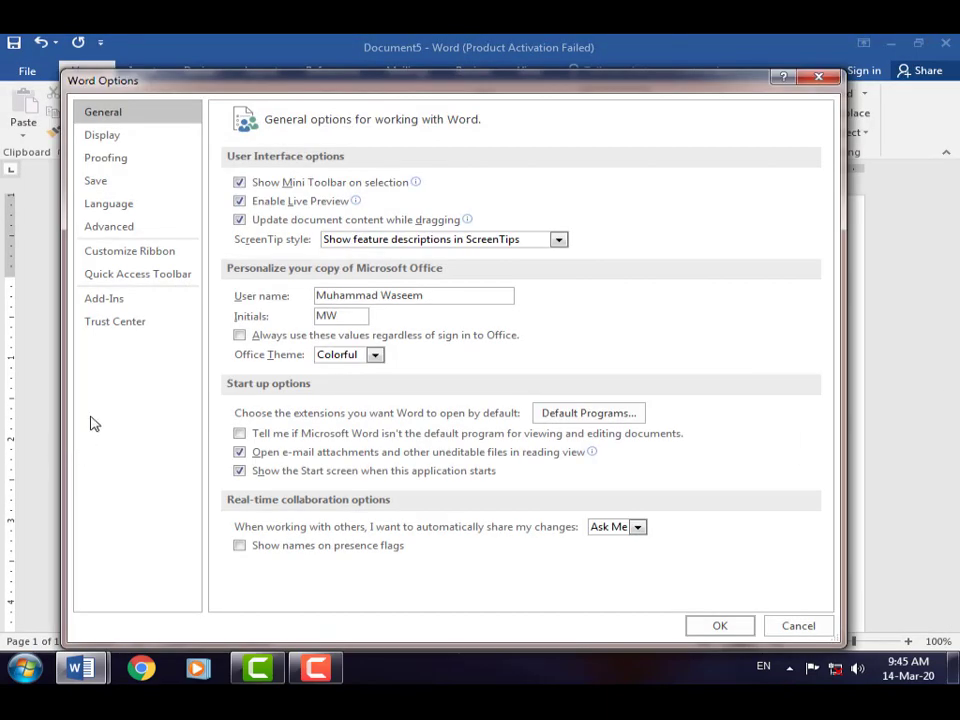
{"action": "left_click", "coordinate": [120, 158]}
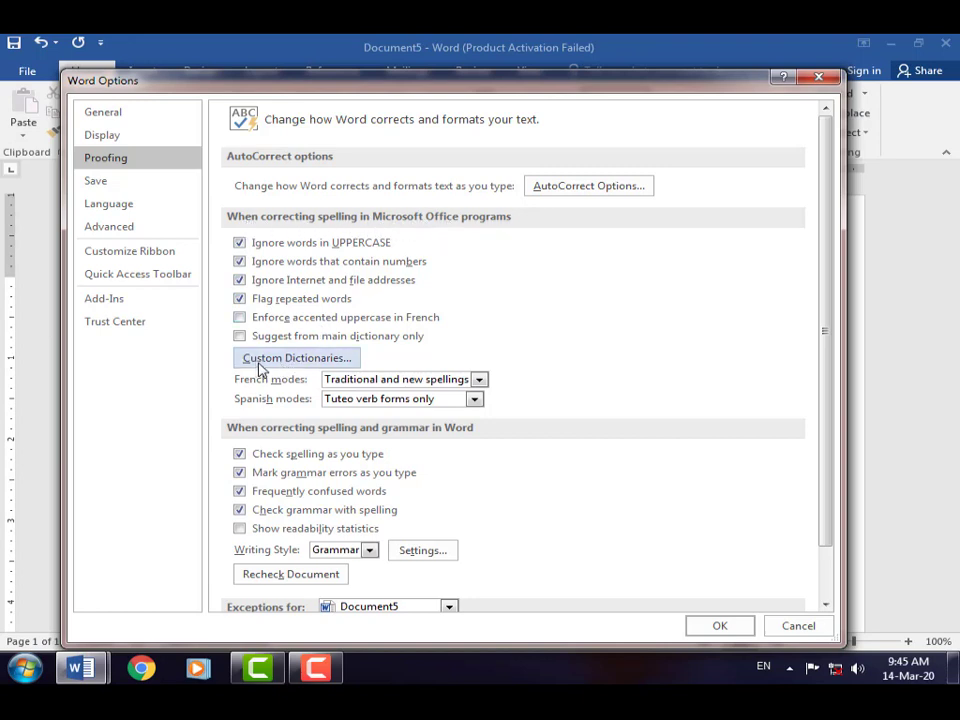
{"action": "left_click", "coordinate": [316, 367]}
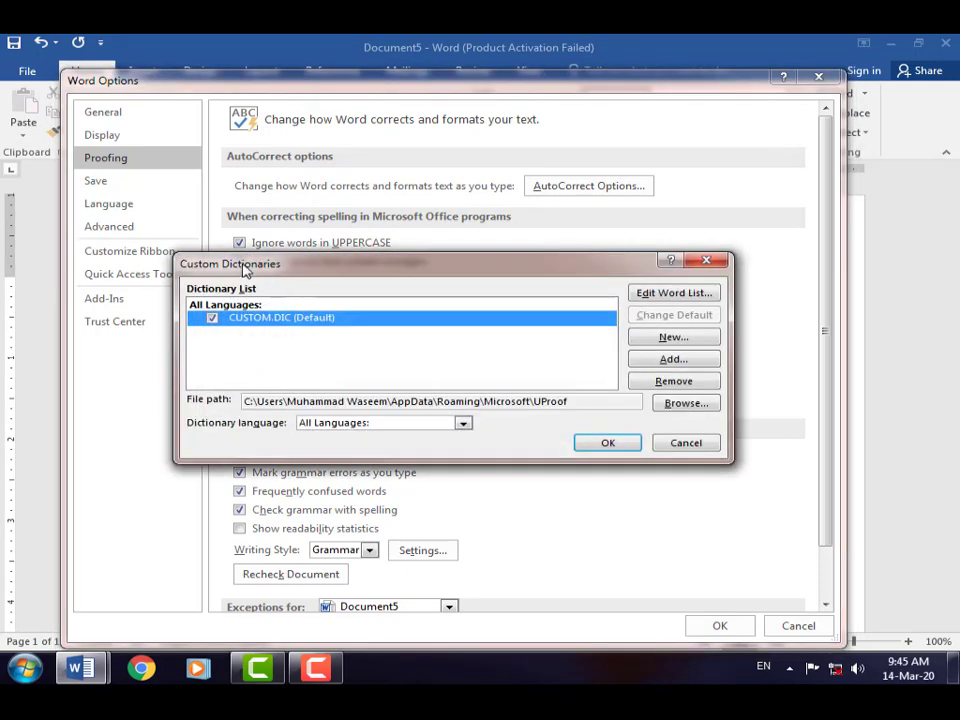
{"action": "left_click_drag", "start_coordinate": [287, 271], "coordinate": [277, 253]}
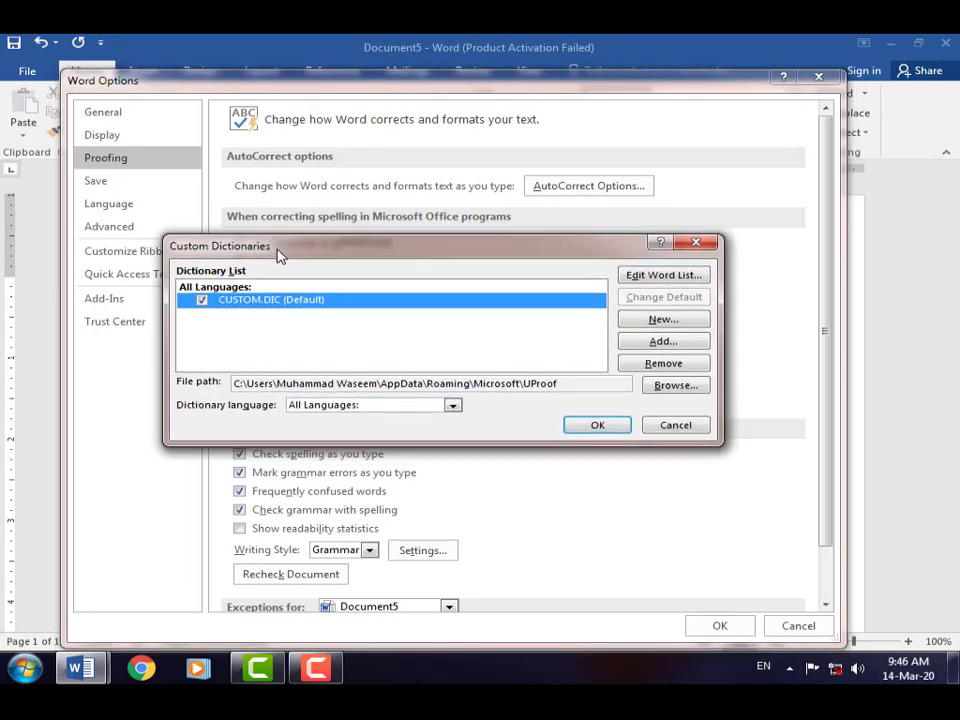
{"action": "left_click", "coordinate": [660, 278]}
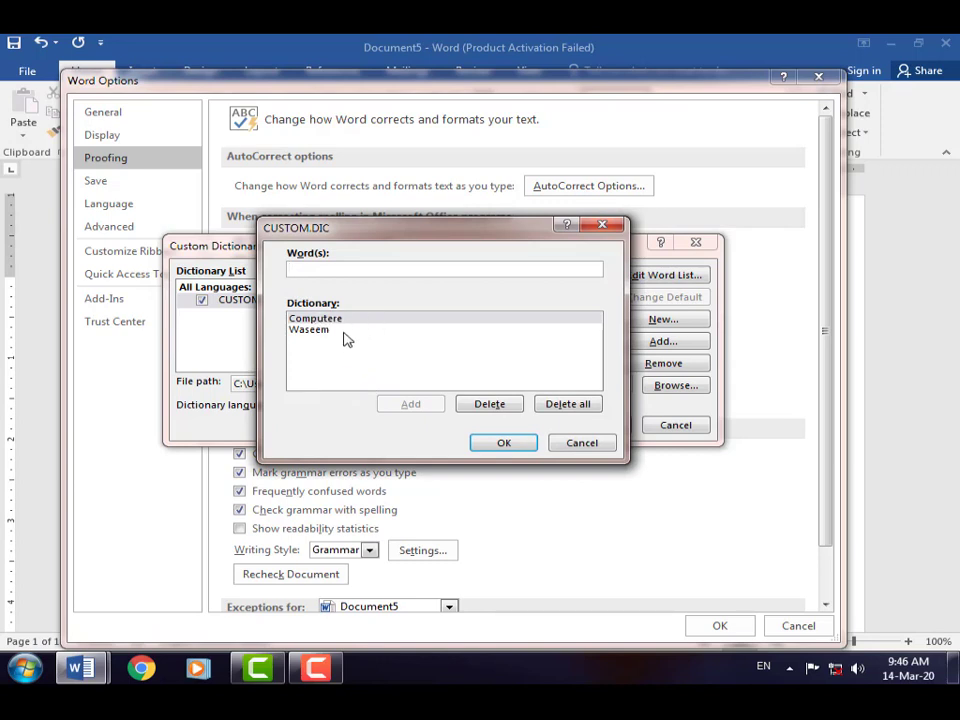
Delete "Computere" and the other saved word from the CUSTOM.DIC word list and apply the Word options
{"action": "left_click", "coordinate": [344, 332]}
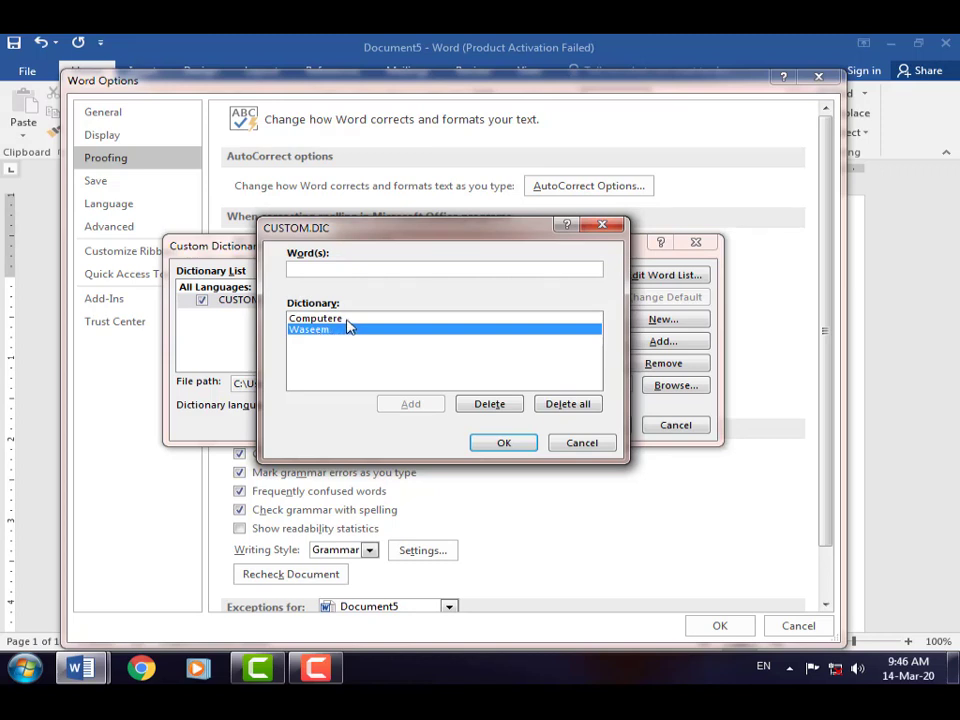
{"action": "left_click", "coordinate": [346, 320]}
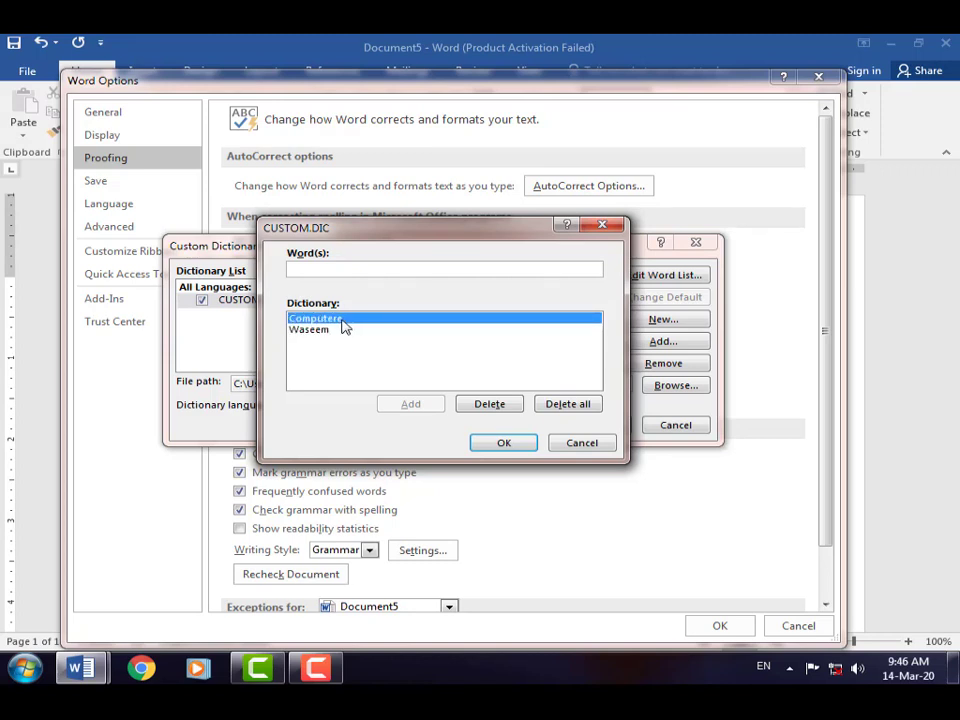
{"action": "left_click", "coordinate": [476, 406]}
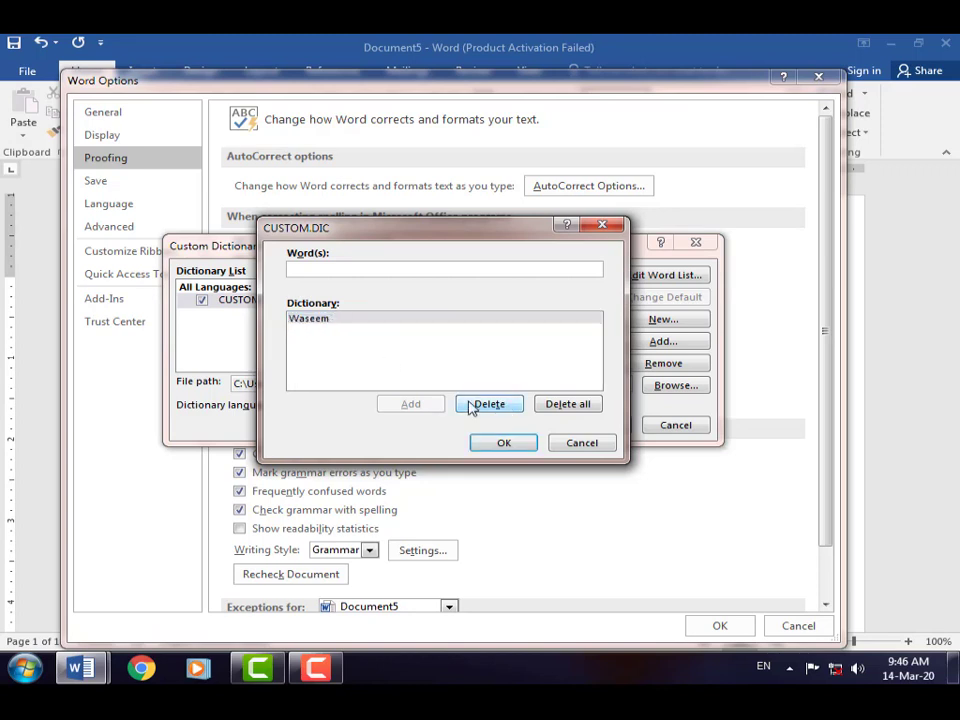
{"action": "left_click", "coordinate": [334, 322]}
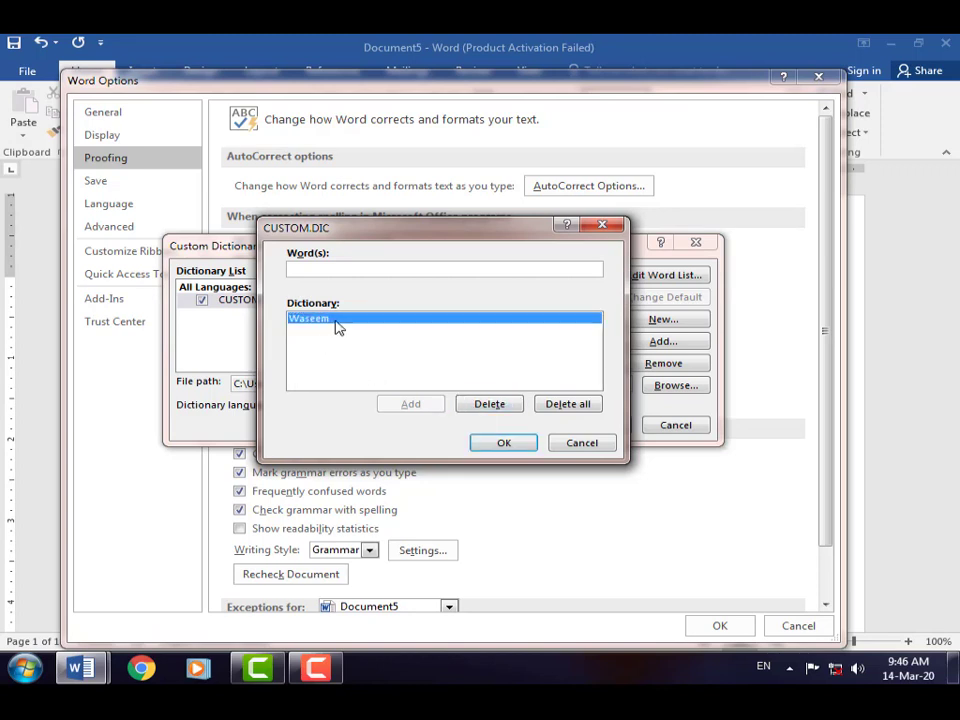
{"action": "left_click", "coordinate": [493, 406]}
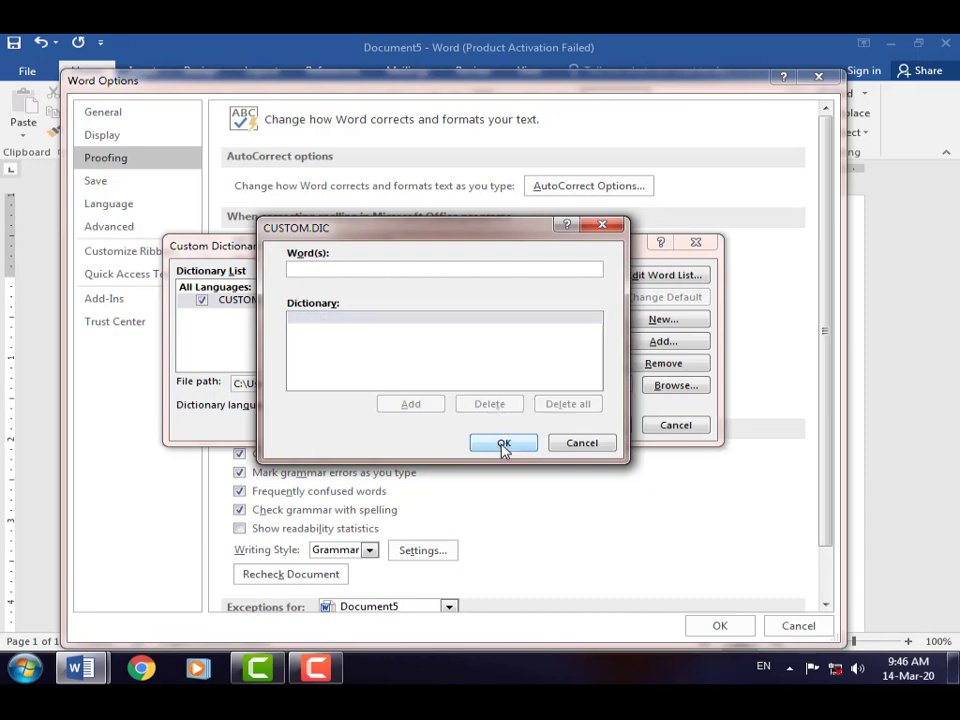
{"action": "left_click", "coordinate": [504, 445]}
{"action": "left_click", "coordinate": [594, 424]}
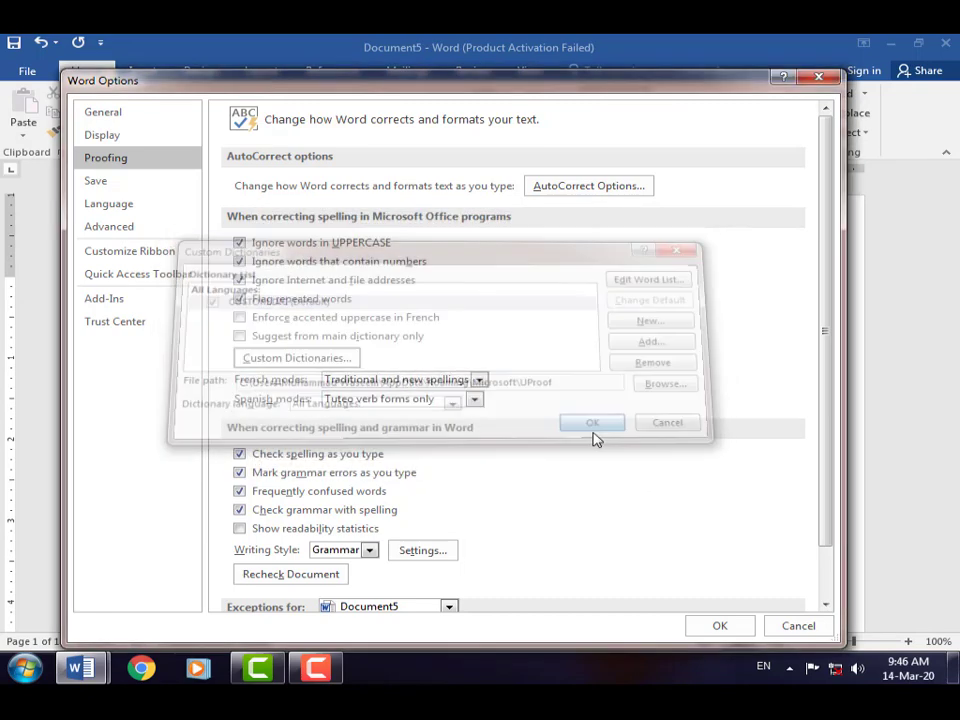
{"action": "left_click", "coordinate": [720, 627]}
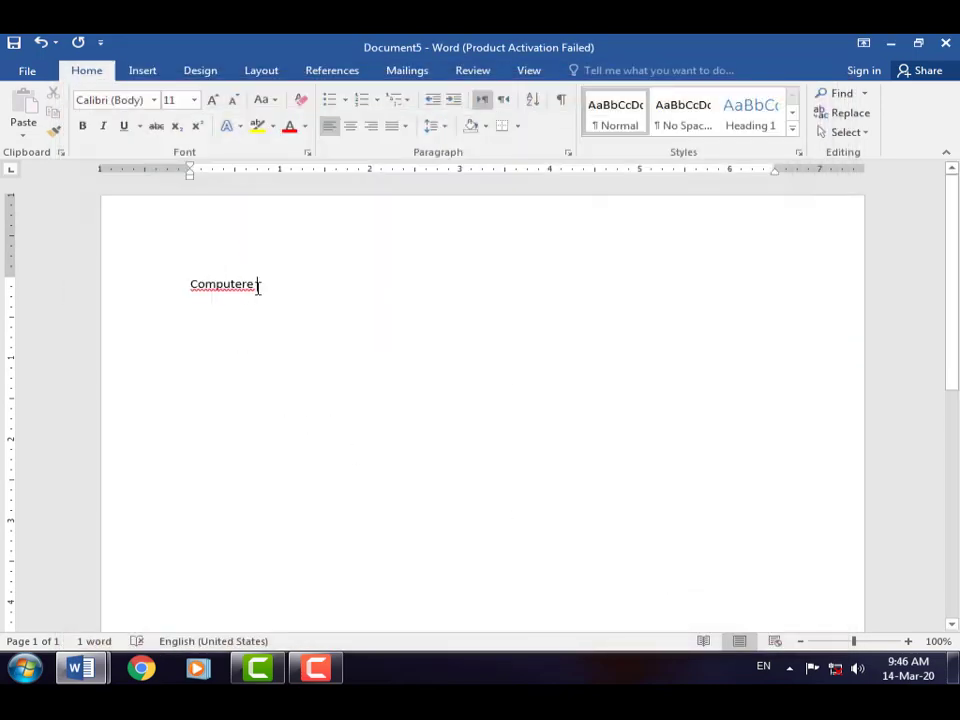
Delete the word "Computere" from the document and switch to the Document1 topic list
{"action": "left_click_drag", "start_coordinate": [258, 286], "coordinate": [190, 288]}
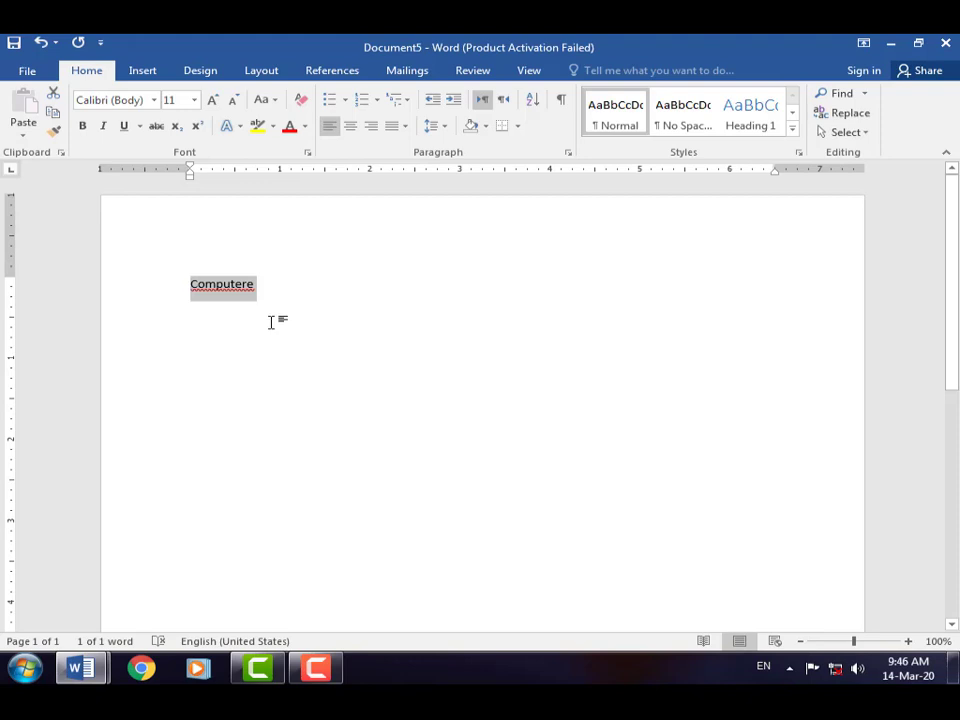
{"action": "key", "text": "Delete"}
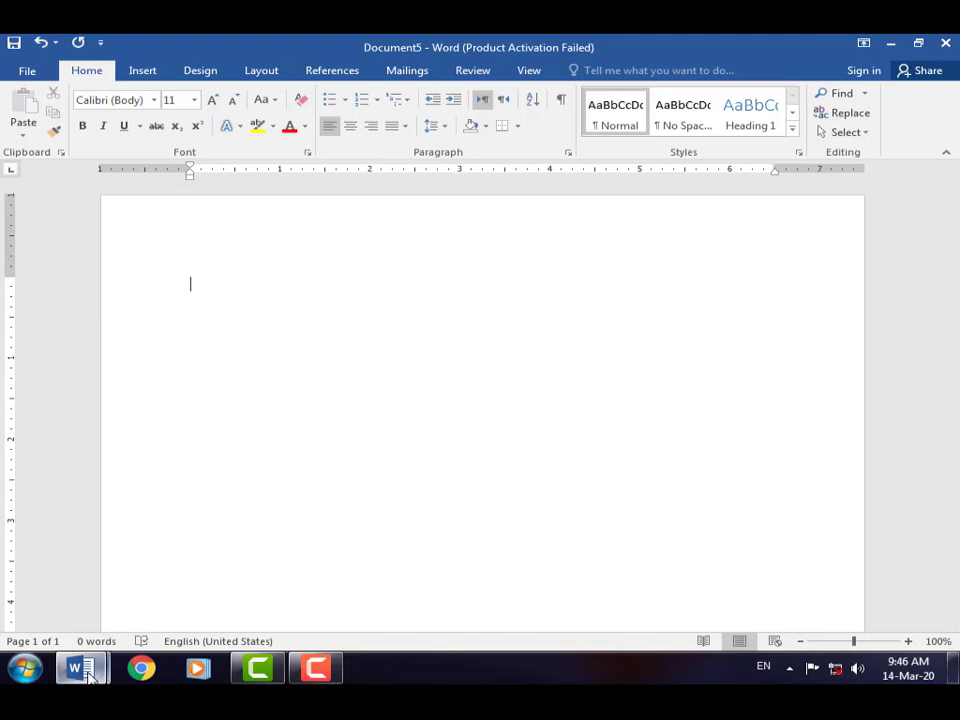
{"action": "mouse_move", "coordinate": [89, 676]}
{"action": "left_click", "coordinate": [107, 596]}
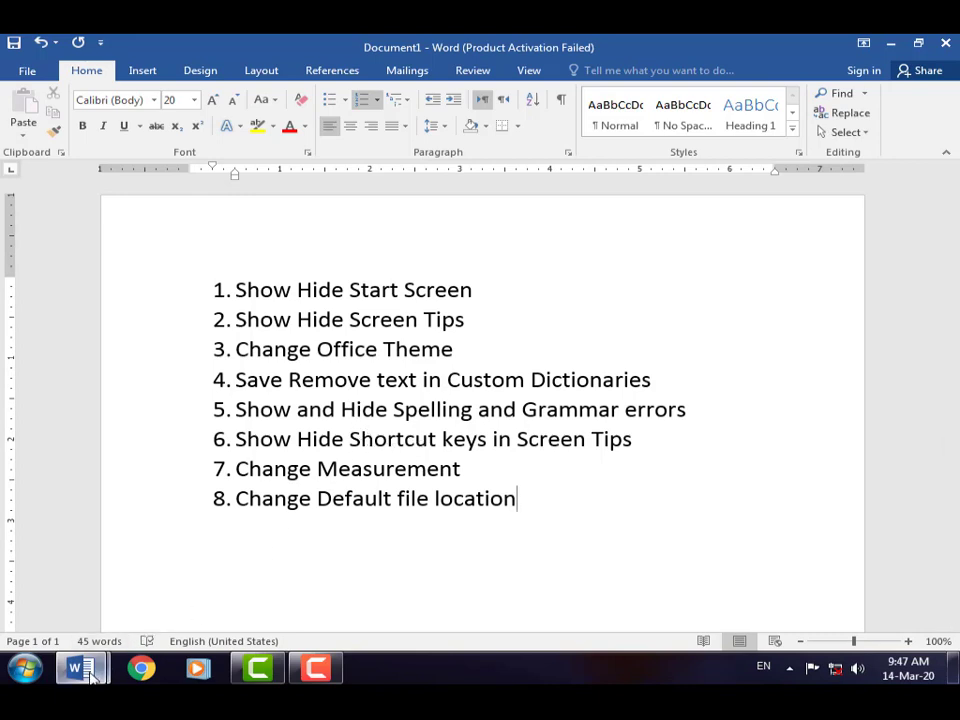
Return to the empty Document5 and enter a first name followed by the misspelled word "Computere"
{"action": "mouse_move", "coordinate": [92, 677]}
{"action": "left_click", "coordinate": [306, 572]}
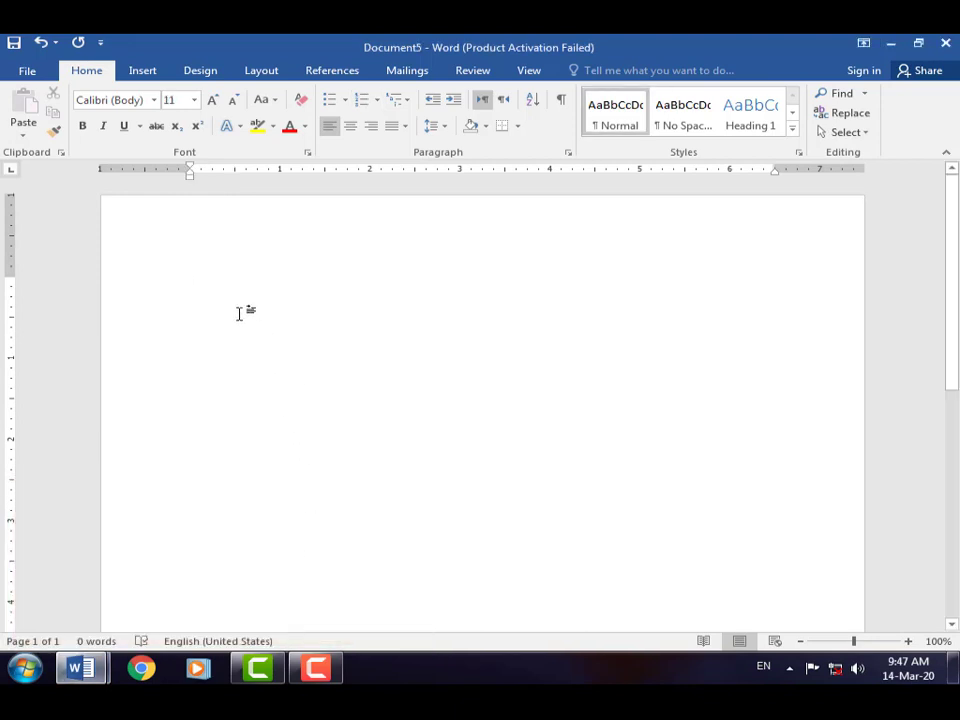
{"action": "type", "text": "Waseem"}
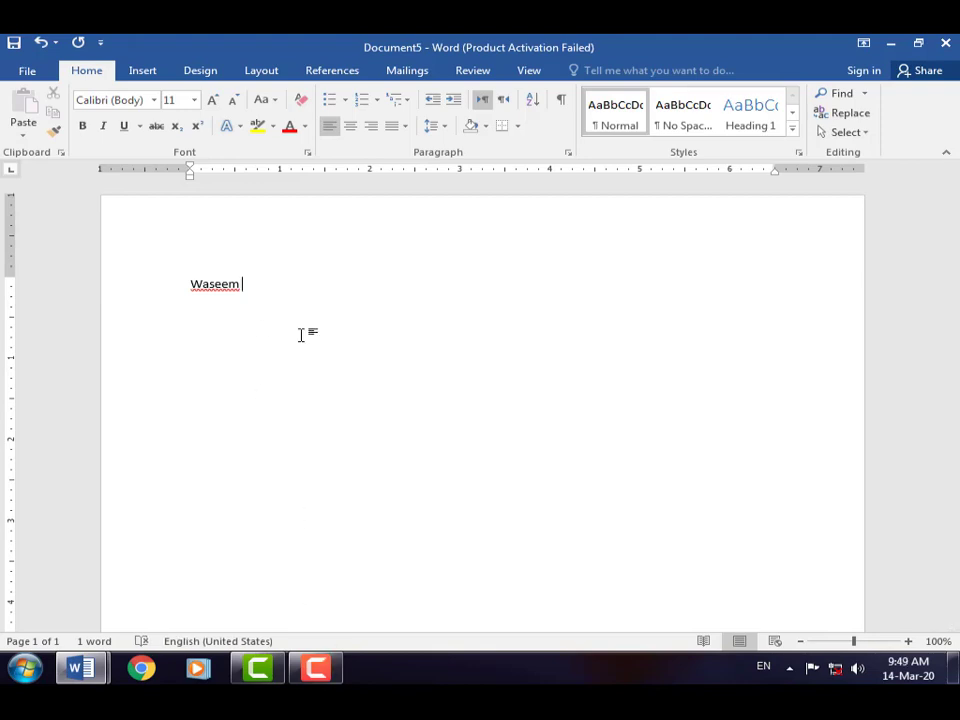
{"action": "type", "text": "Computere"}
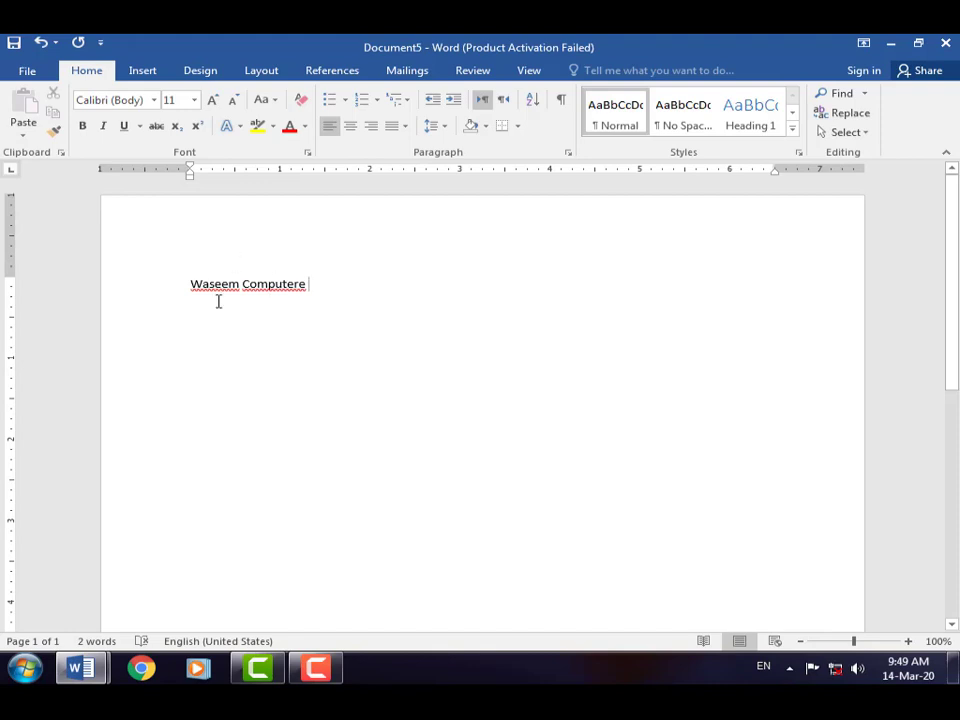
Turn on "Hide spelling errors in this document only" for Document5 in the proofing options and apply it
{"action": "left_click", "coordinate": [27, 72]}
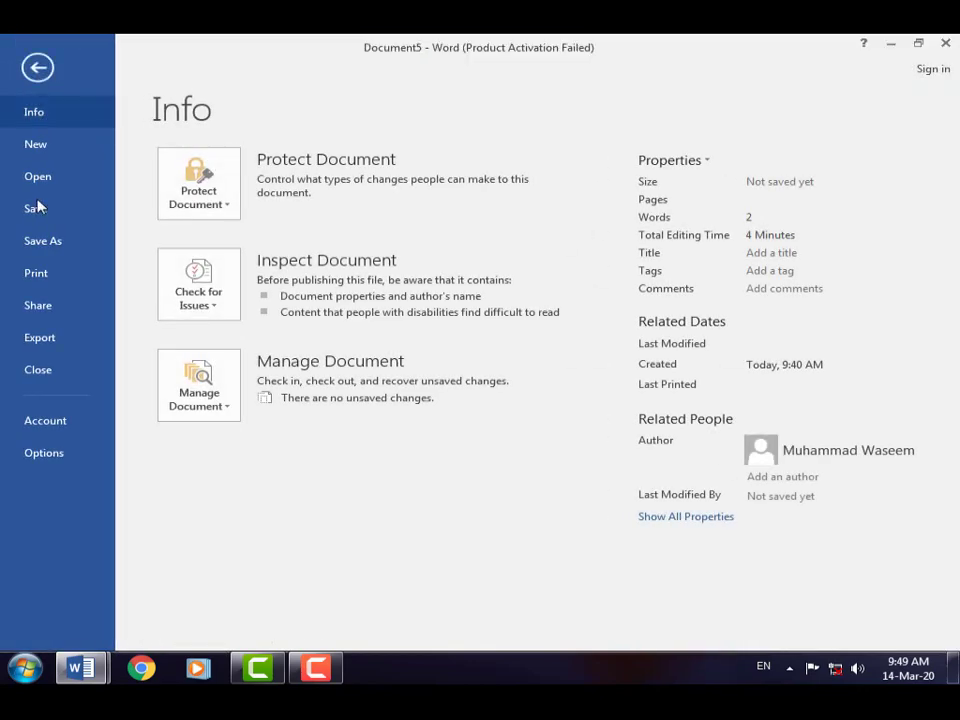
{"action": "left_click", "coordinate": [45, 453]}
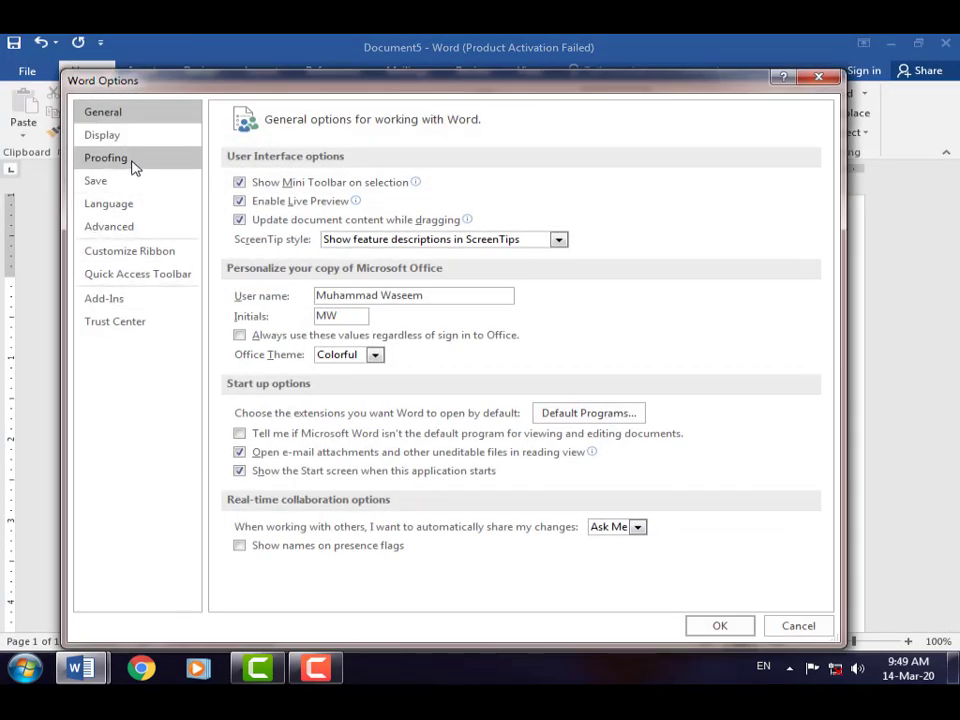
{"action": "left_click", "coordinate": [128, 160]}
{"action": "scroll", "coordinate": [480, 447], "scroll_direction": "down", "scroll_amount": 2}
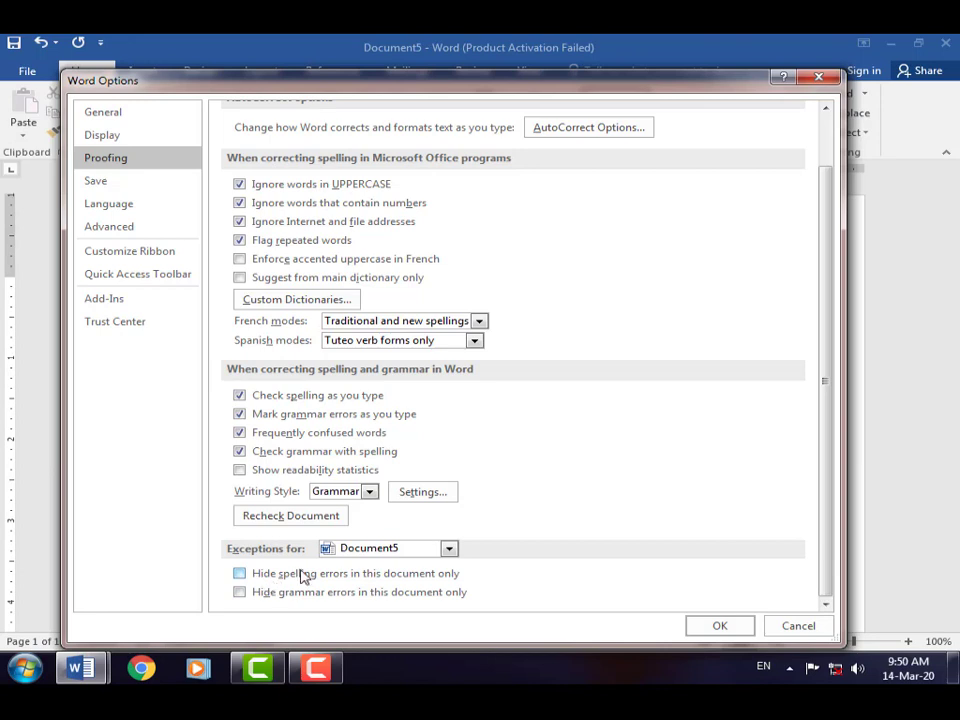
{"action": "left_click", "coordinate": [240, 577]}
{"action": "left_click", "coordinate": [720, 626]}
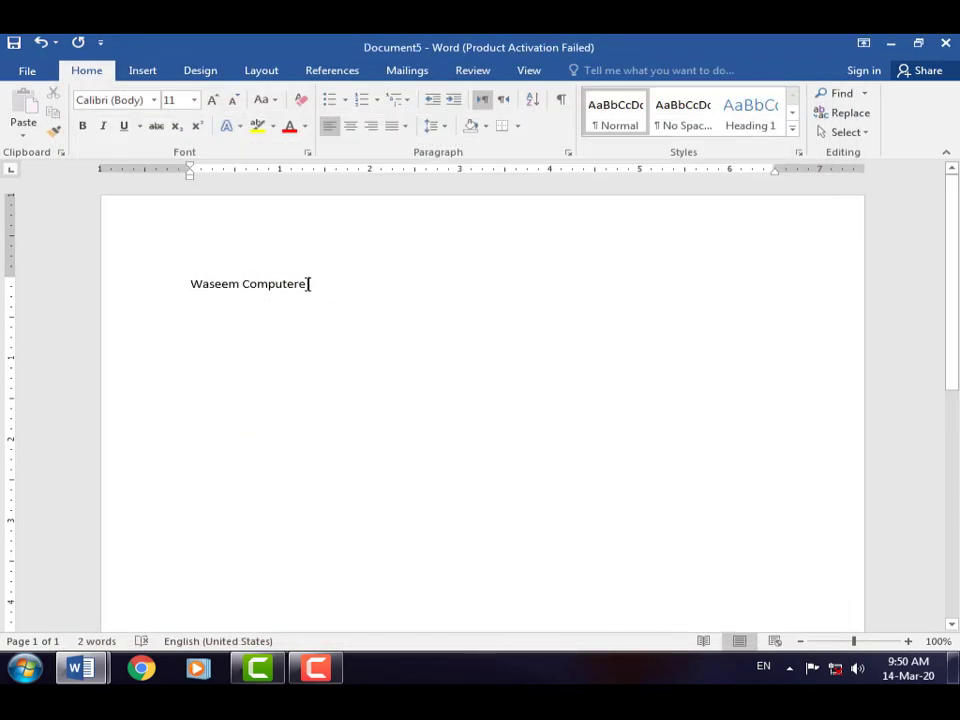
{"action": "left_click_drag", "start_coordinate": [308, 284], "coordinate": [186, 283]}
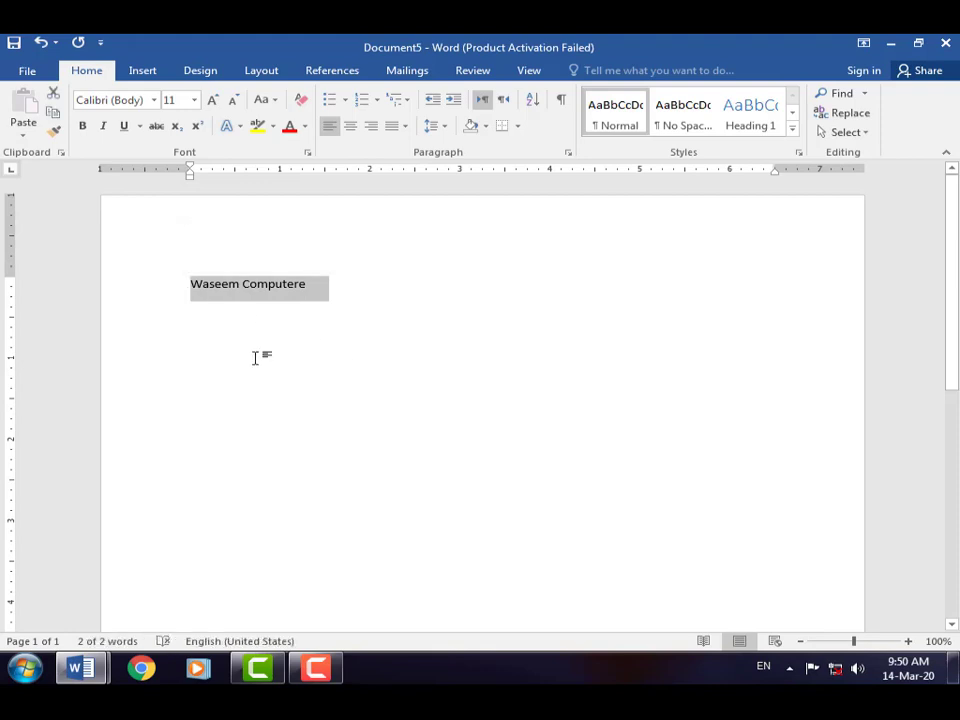
{"action": "left_click", "coordinate": [332, 287]}
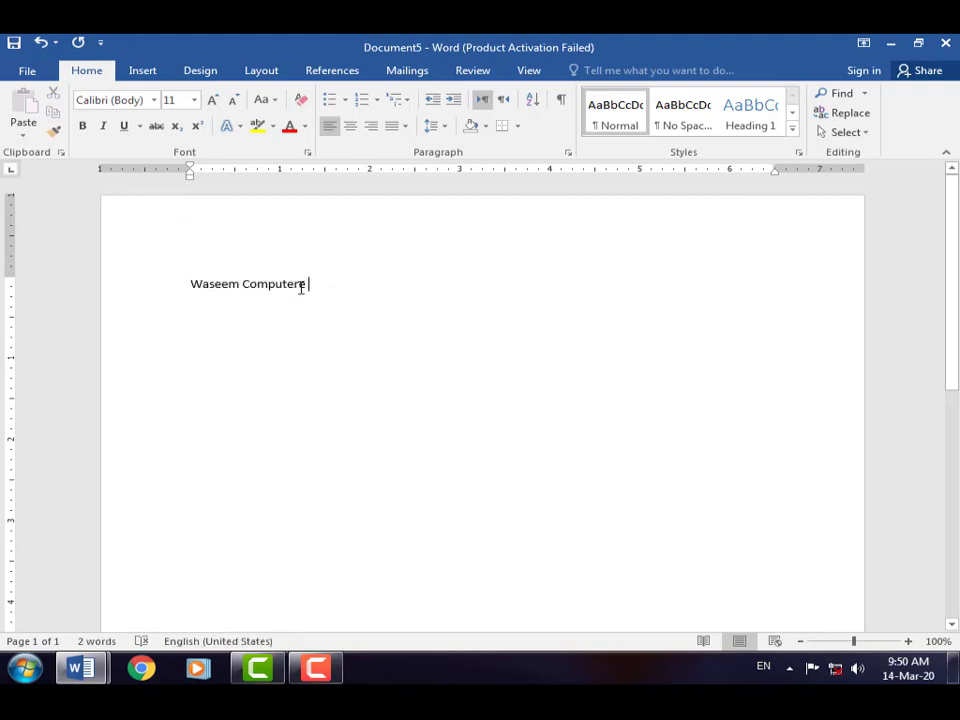
Turn off "Hide spelling errors in this document only" for Document5 in the proofing options and apply it
{"action": "left_click", "coordinate": [27, 72]}
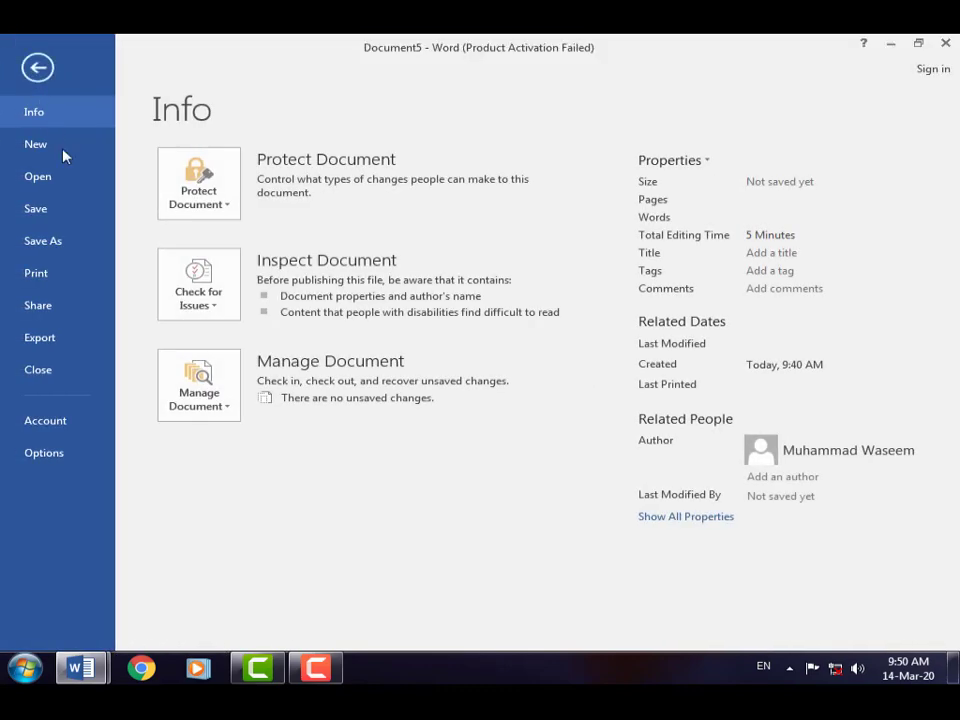
{"action": "left_click", "coordinate": [28, 454]}
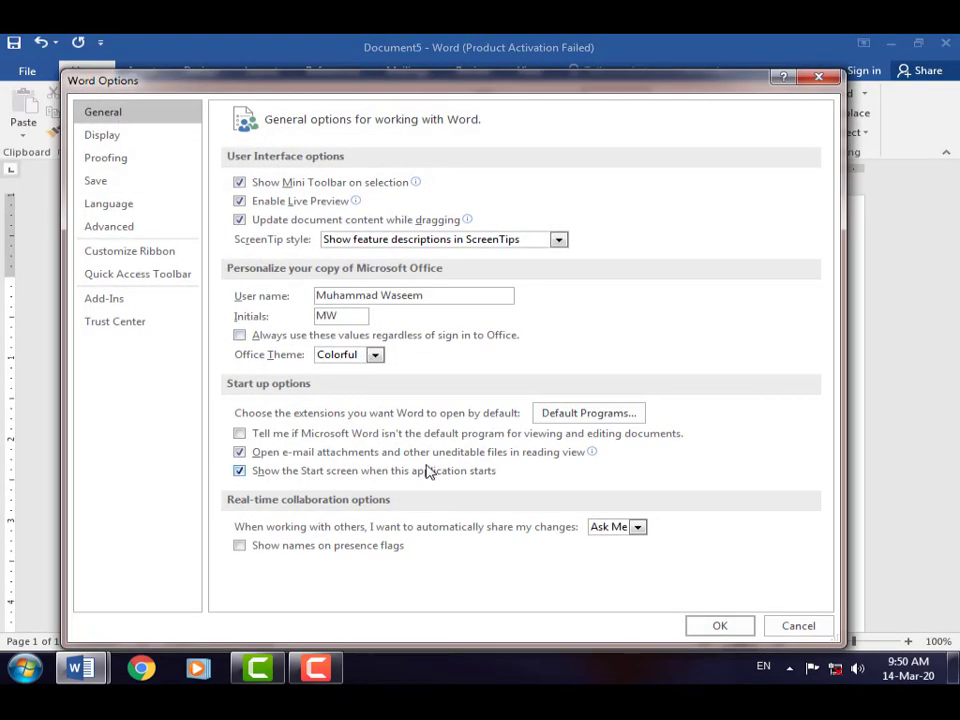
{"action": "left_click", "coordinate": [118, 162]}
{"action": "scroll", "coordinate": [400, 494], "scroll_direction": "down", "scroll_amount": 1}
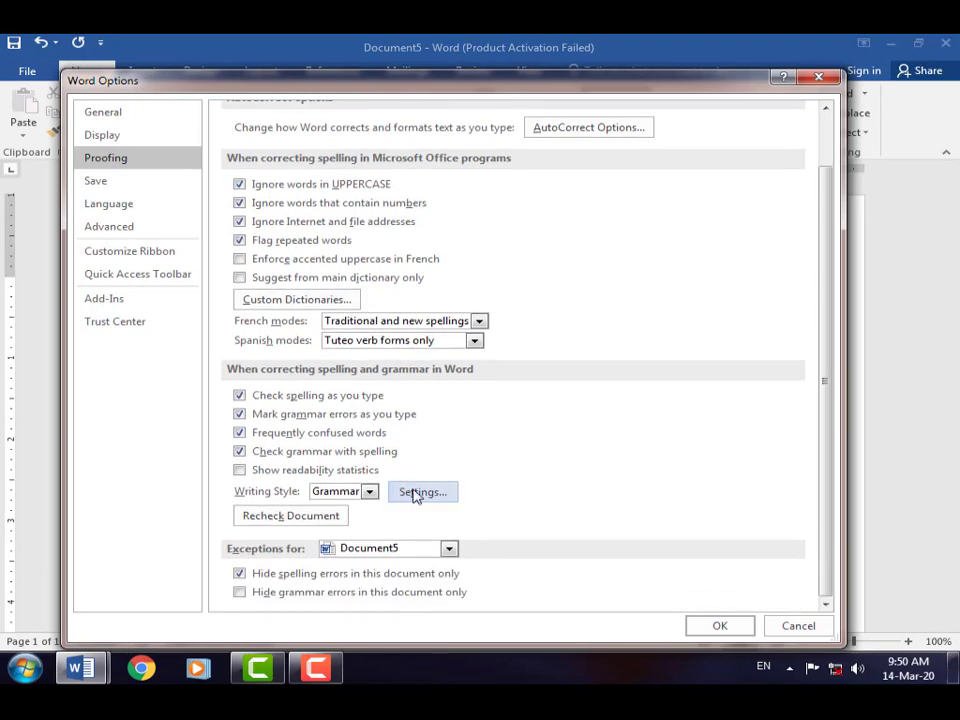
{"action": "left_click", "coordinate": [240, 575]}
{"action": "left_click", "coordinate": [727, 626]}
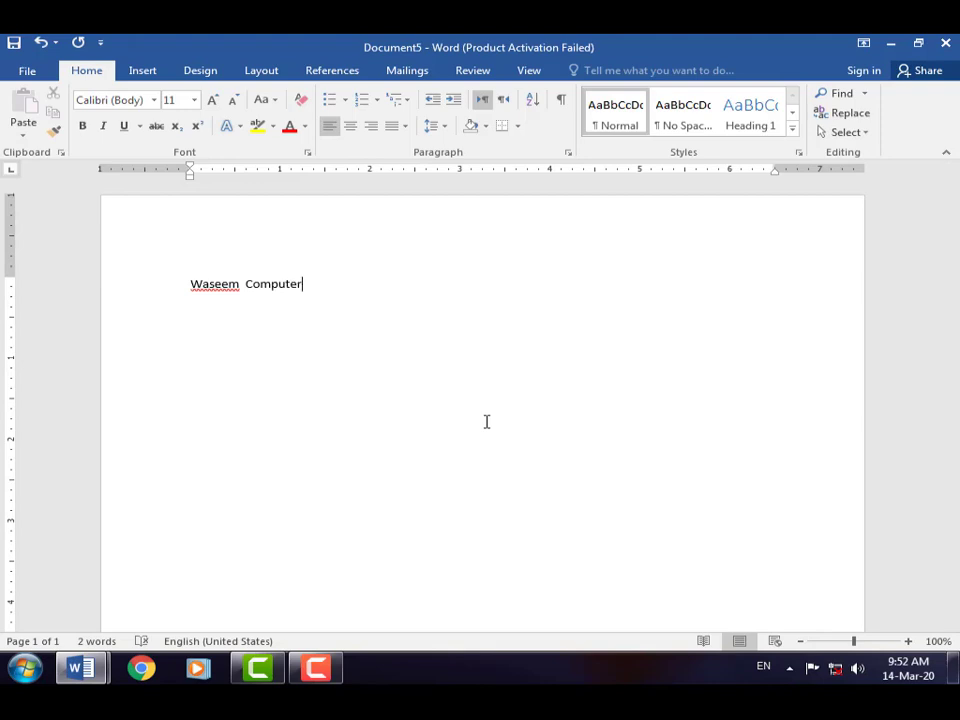
Start a new line below the text and enable "Hide grammar errors in this document only" for Document5 in the proofing options
{"action": "key", "text": "Return"}
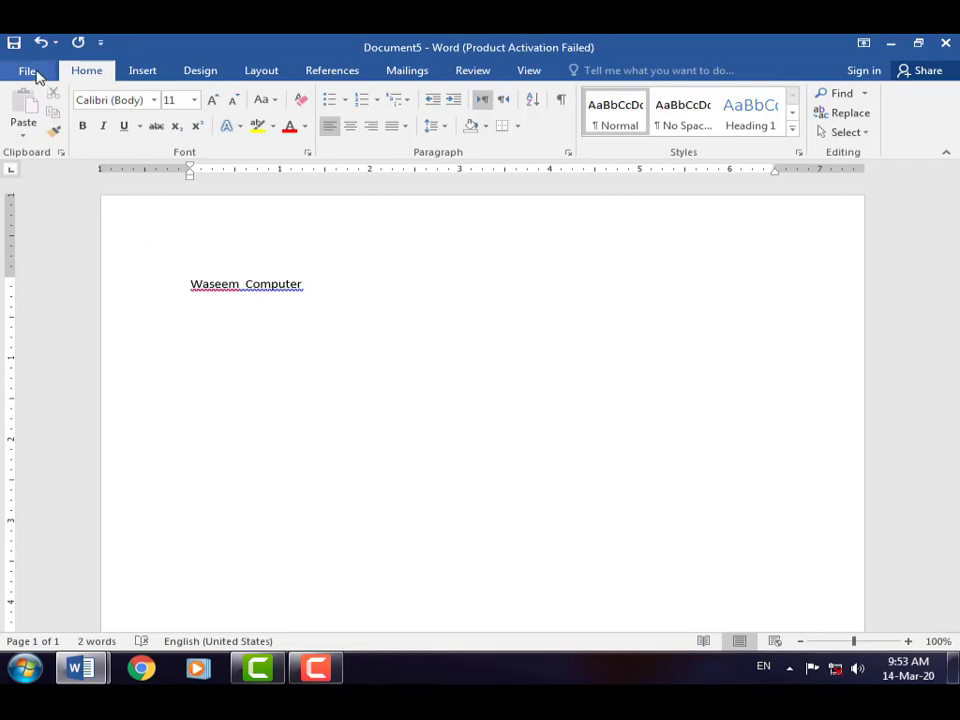
{"action": "left_click", "coordinate": [30, 72]}
{"action": "left_click", "coordinate": [77, 456]}
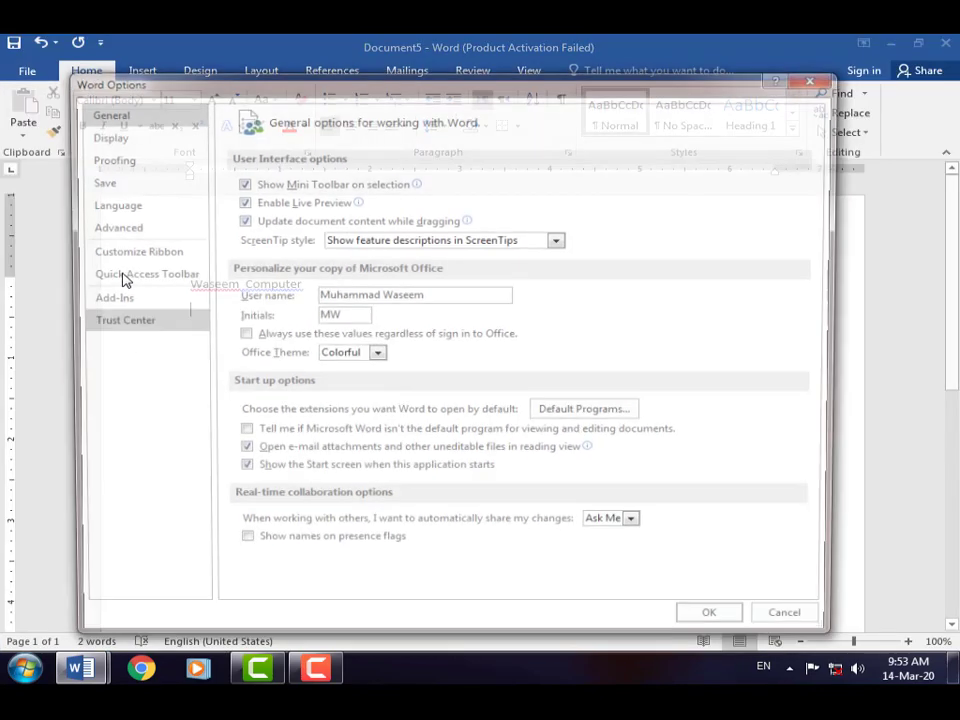
{"action": "left_click", "coordinate": [134, 163]}
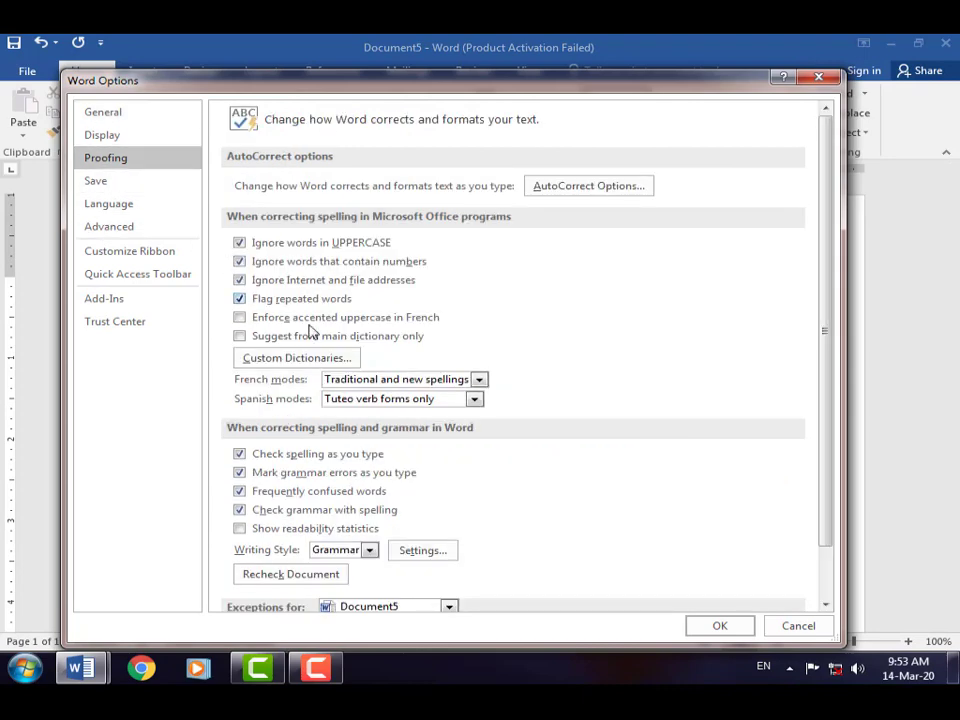
{"action": "scroll", "coordinate": [551, 448], "scroll_direction": "down", "scroll_amount": 3}
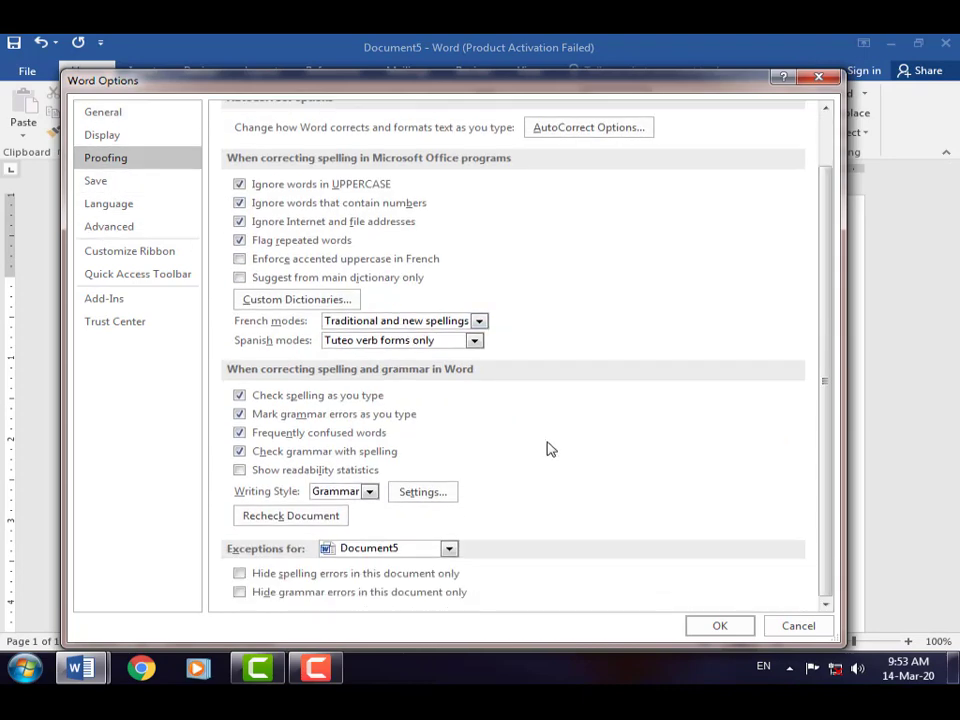
{"action": "left_click", "coordinate": [252, 595]}
{"action": "left_click", "coordinate": [720, 626]}
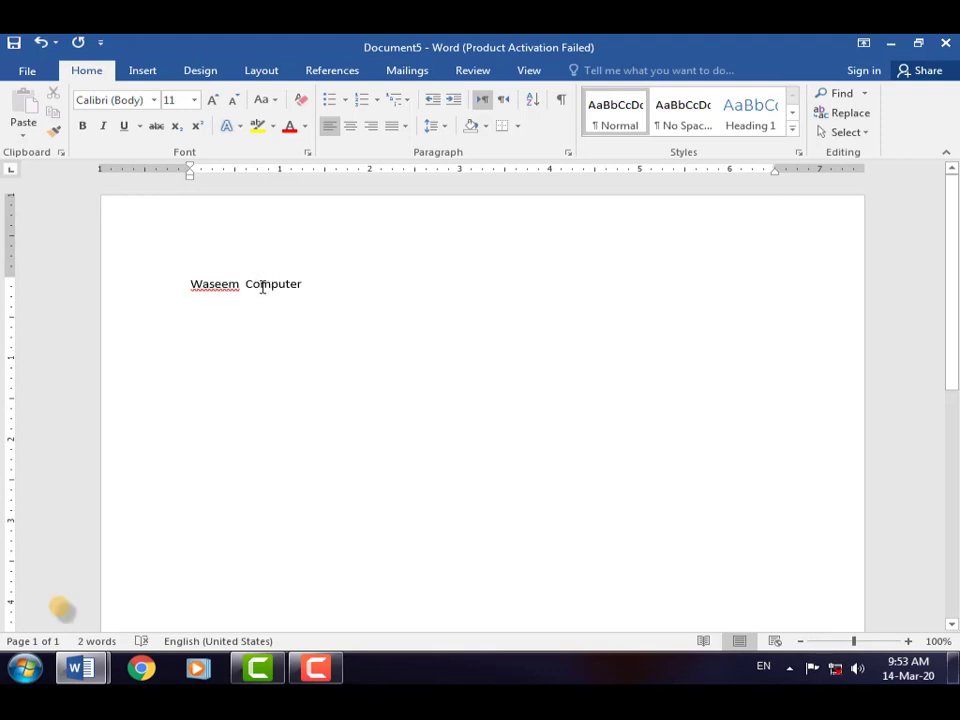
{"action": "key", "text": "Return"}
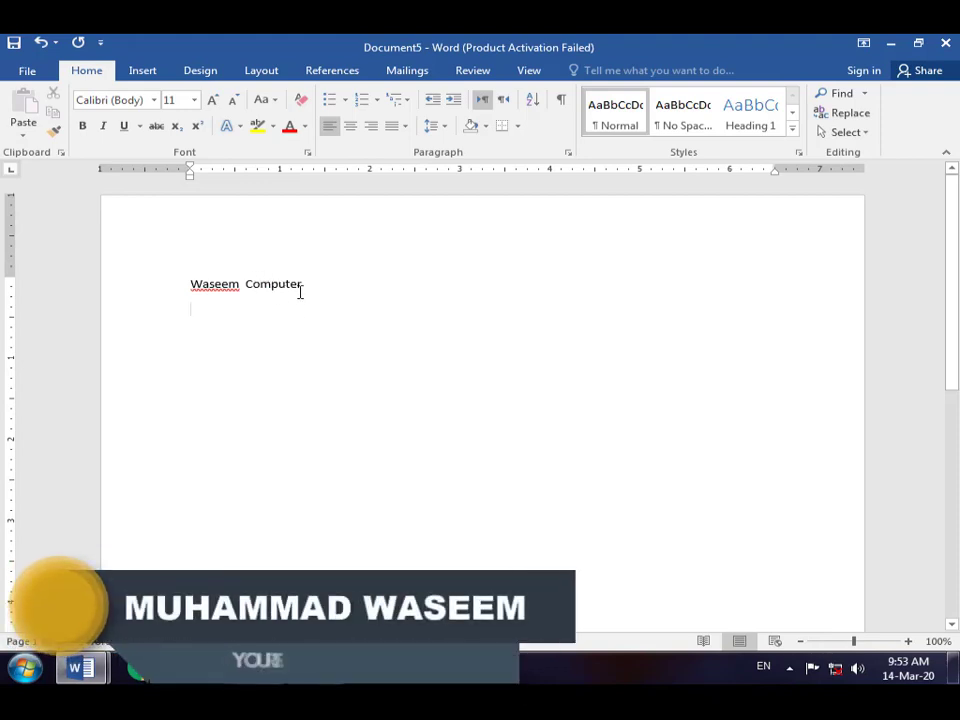
Disable "Hide grammar errors in this document only" for Document5 in the proofing options and apply it
{"action": "left_click", "coordinate": [40, 70]}
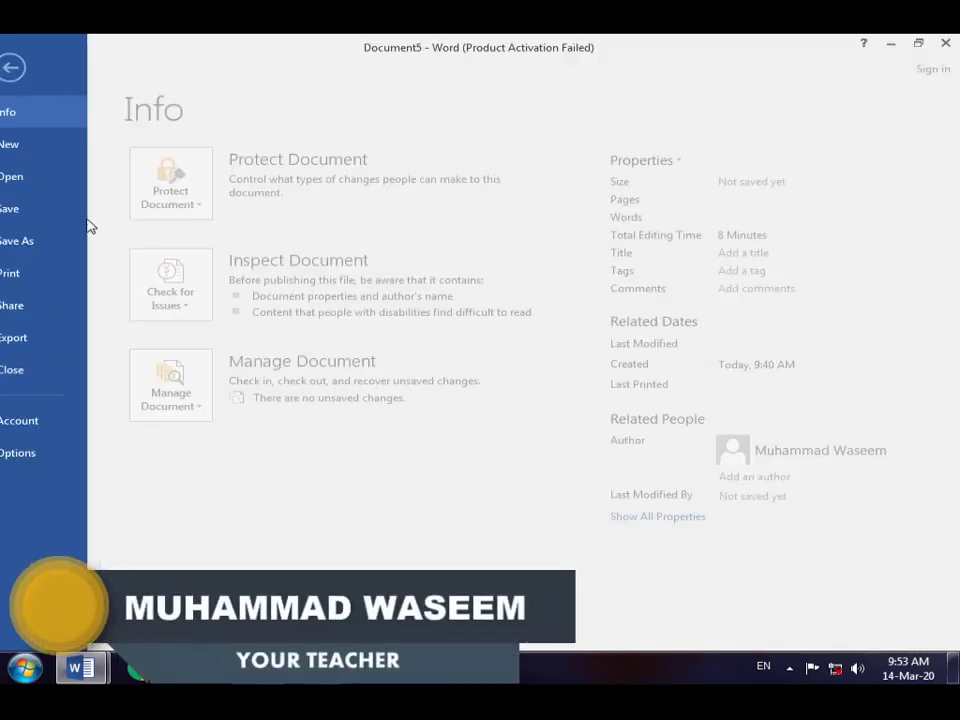
{"action": "left_click", "coordinate": [75, 452]}
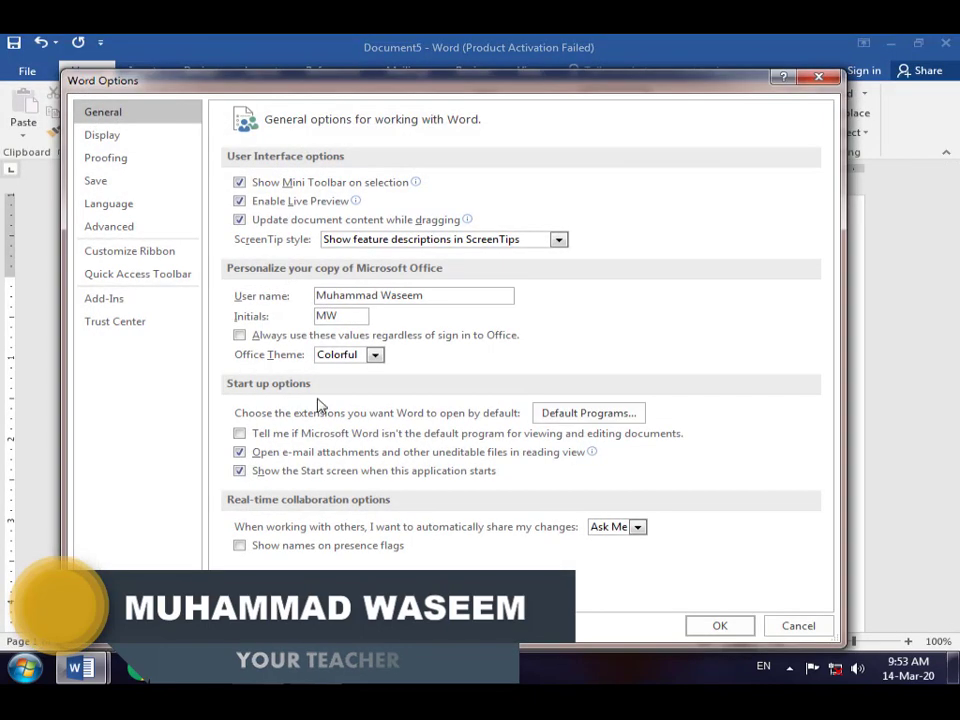
{"action": "left_click", "coordinate": [106, 158]}
{"action": "scroll", "coordinate": [422, 379], "scroll_direction": "down", "scroll_amount": 3}
{"action": "left_click", "coordinate": [240, 592]}
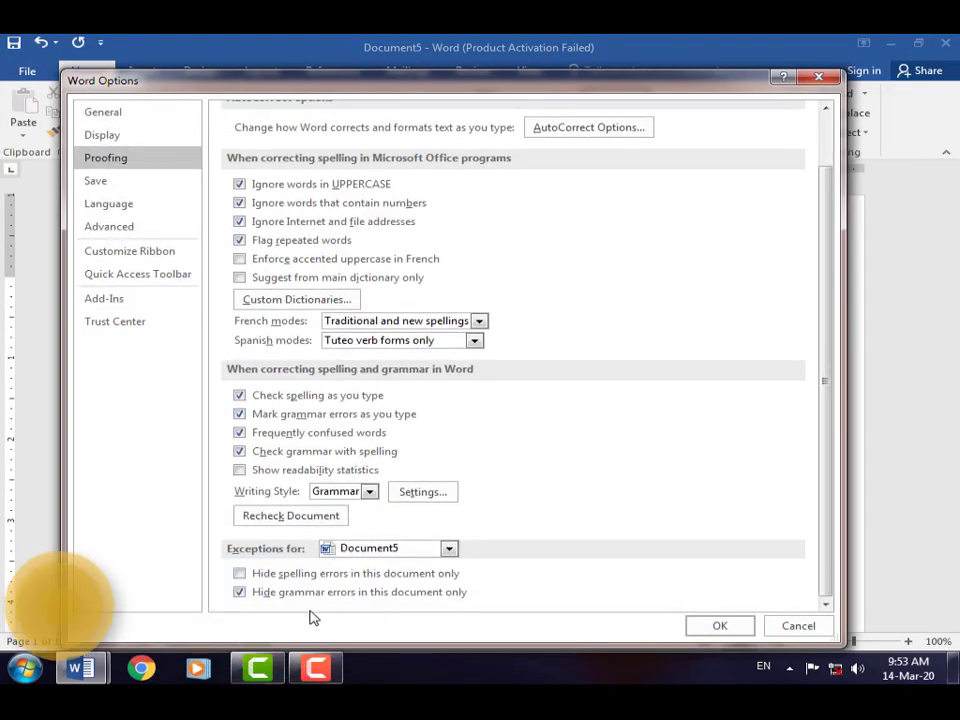
{"action": "left_click", "coordinate": [240, 592]}
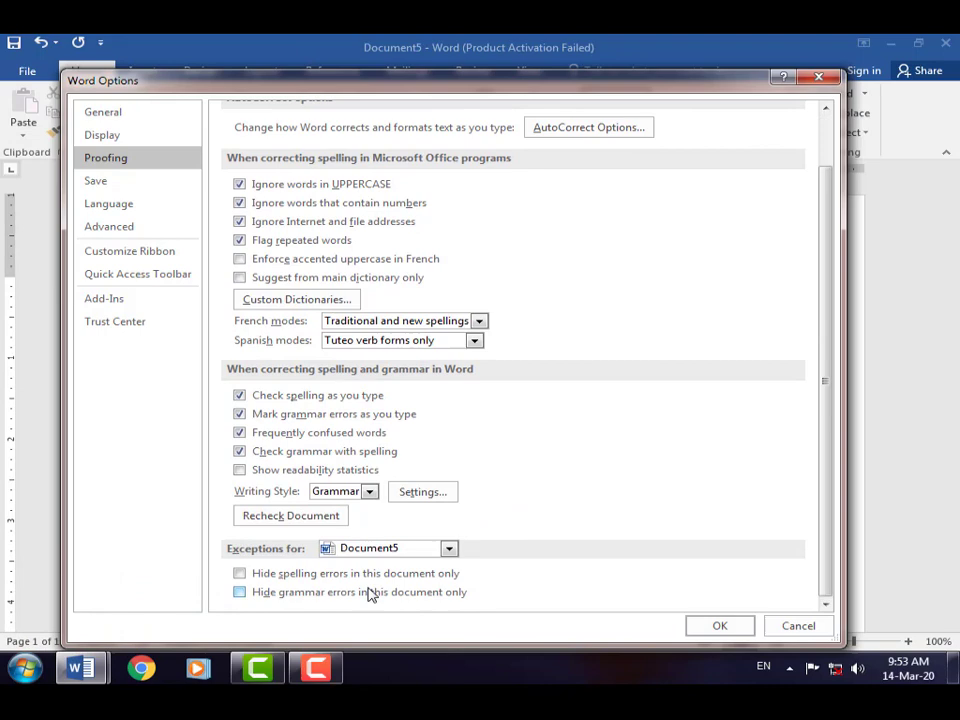
{"action": "left_click", "coordinate": [728, 626]}
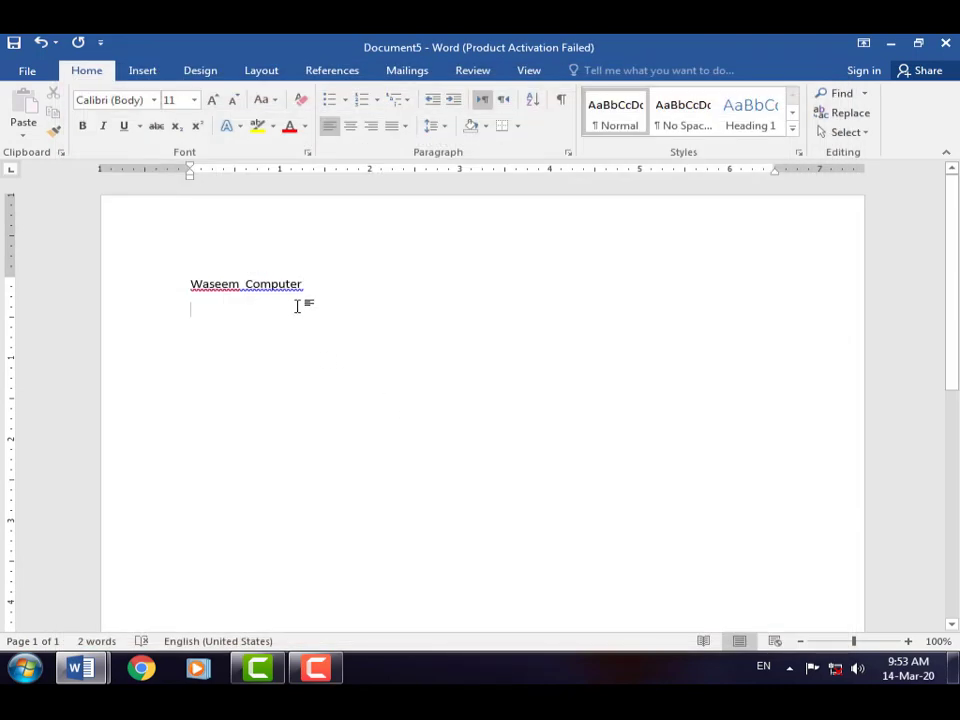
Delete the sample text from Document5 and switch back to the Document1 topic list
{"action": "left_click_drag", "start_coordinate": [306, 286], "coordinate": [190, 291]}
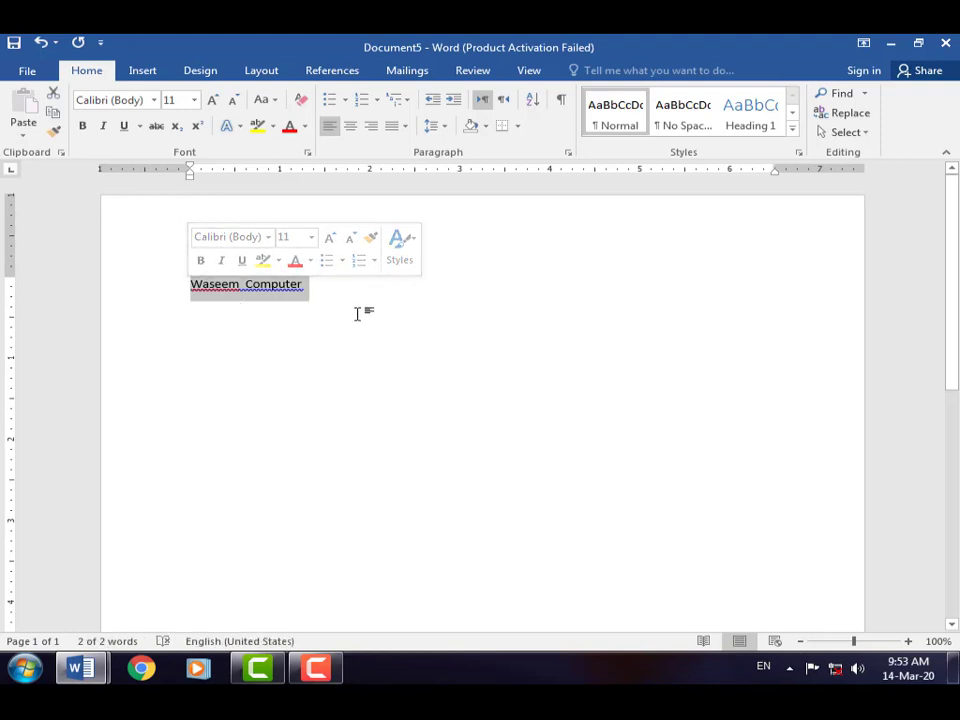
{"action": "key", "text": "Delete"}
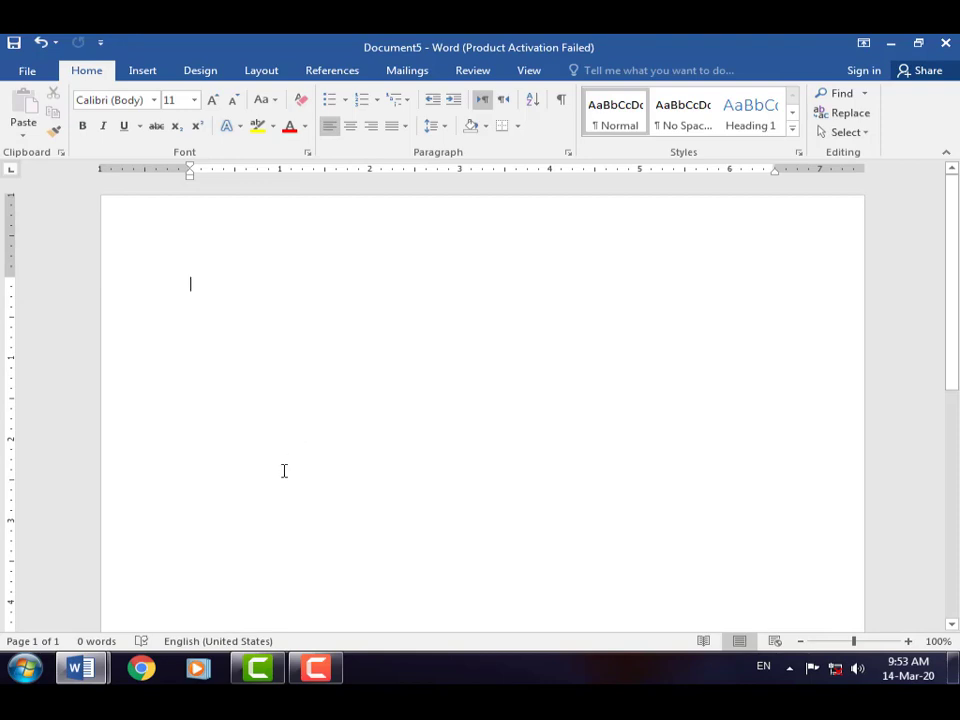
{"action": "mouse_move", "coordinate": [80, 667]}
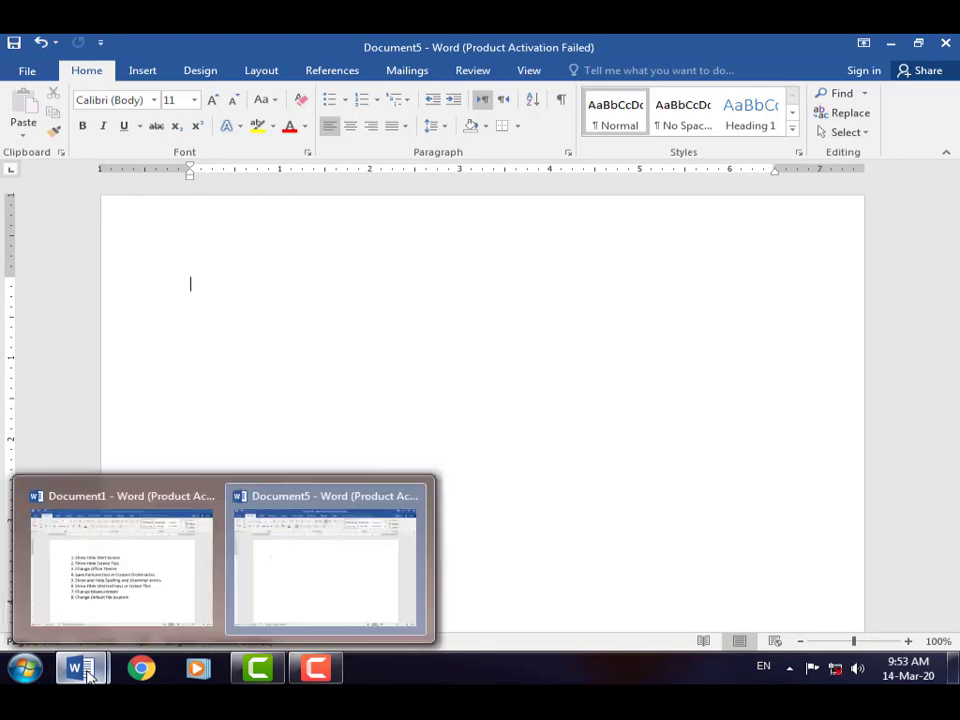
{"action": "left_click", "coordinate": [118, 583]}
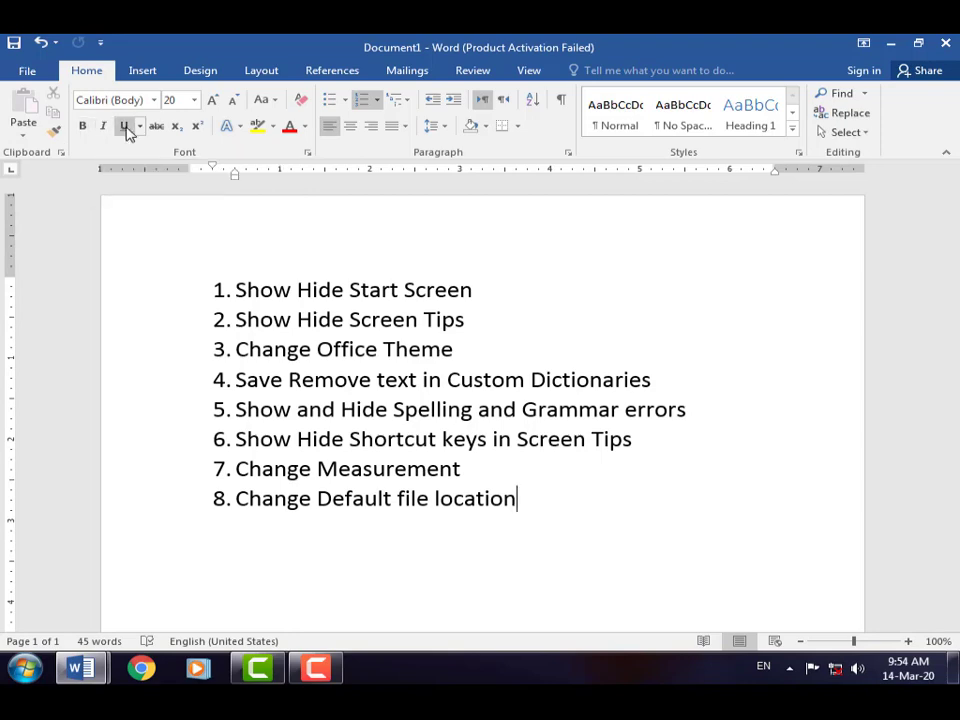
Disable "Show shortcut keys in ScreenTips" in the advanced display options and apply it
{"action": "left_click", "coordinate": [29, 76]}
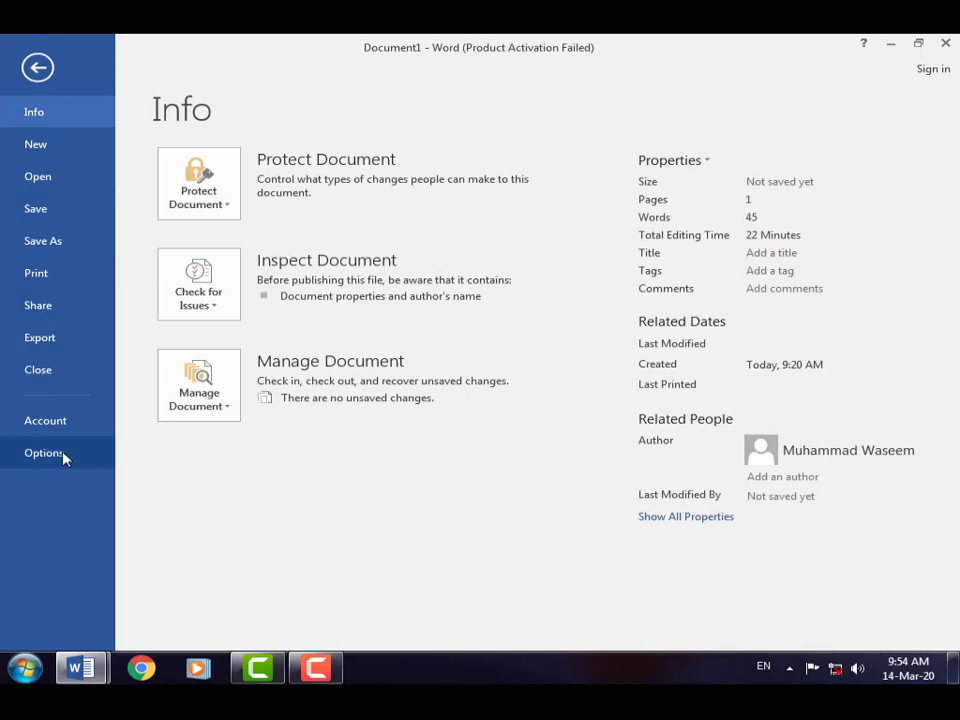
{"action": "left_click", "coordinate": [64, 455]}
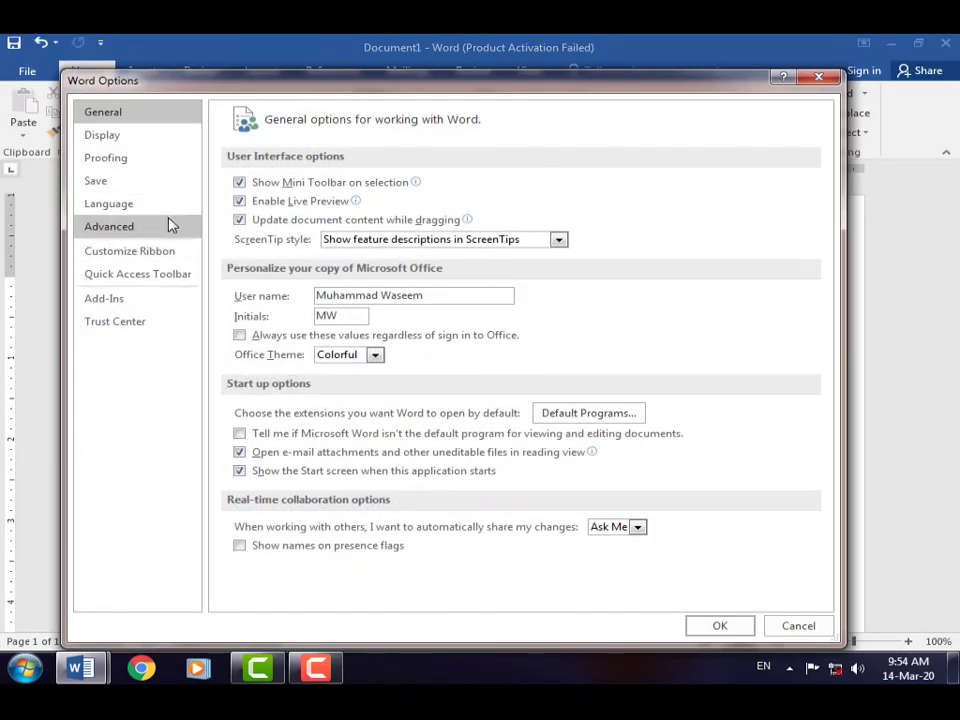
{"action": "left_click", "coordinate": [153, 230]}
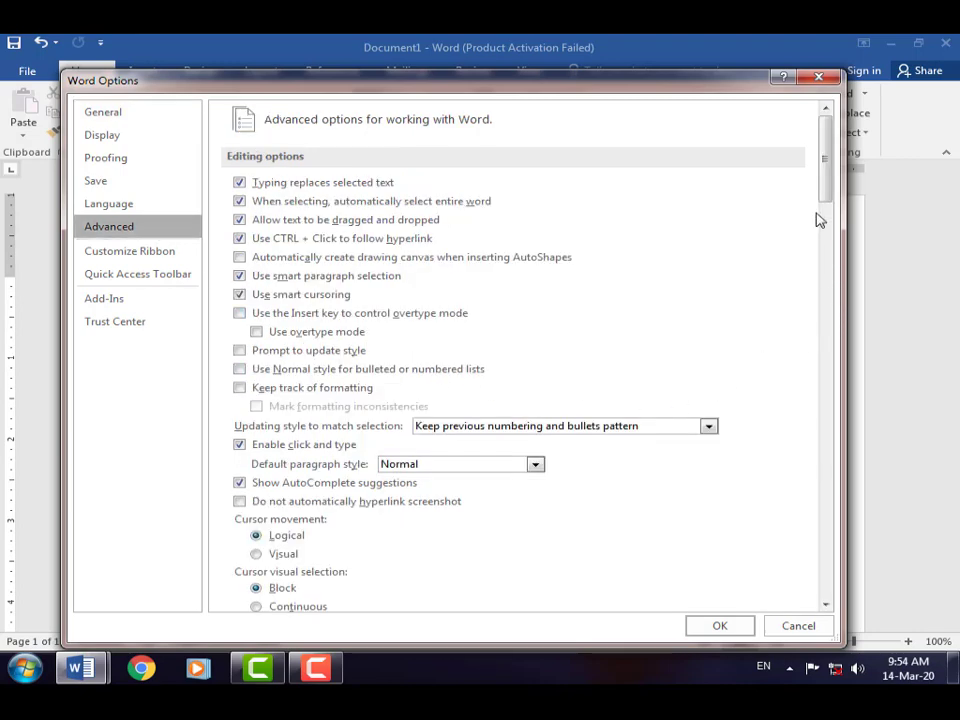
{"action": "left_click_drag", "start_coordinate": [827, 189], "coordinate": [857, 403]}
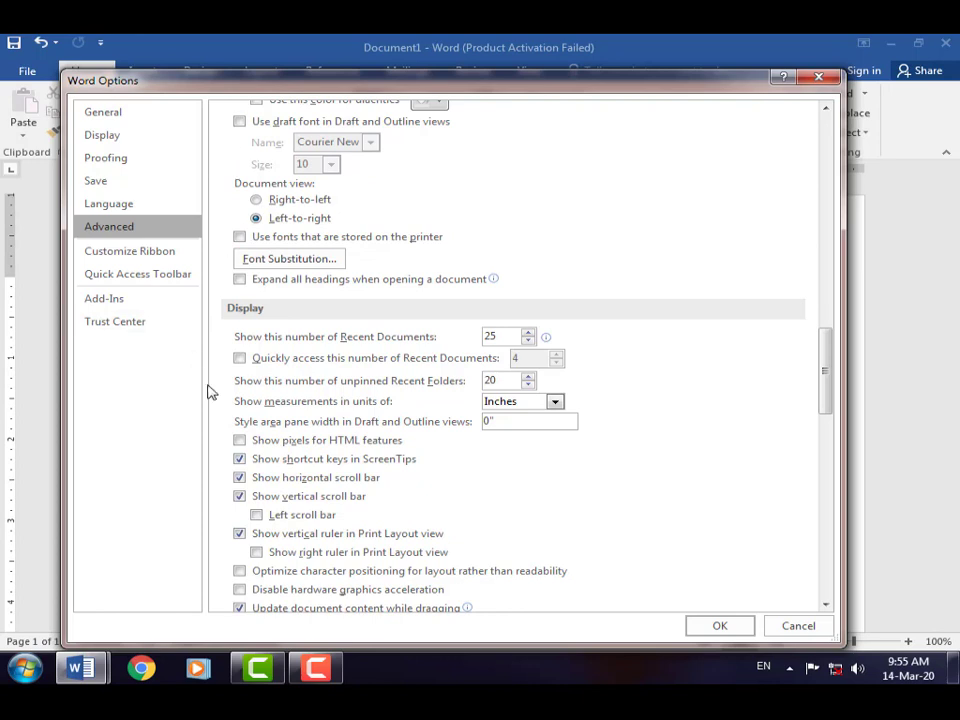
{"action": "left_click", "coordinate": [240, 459]}
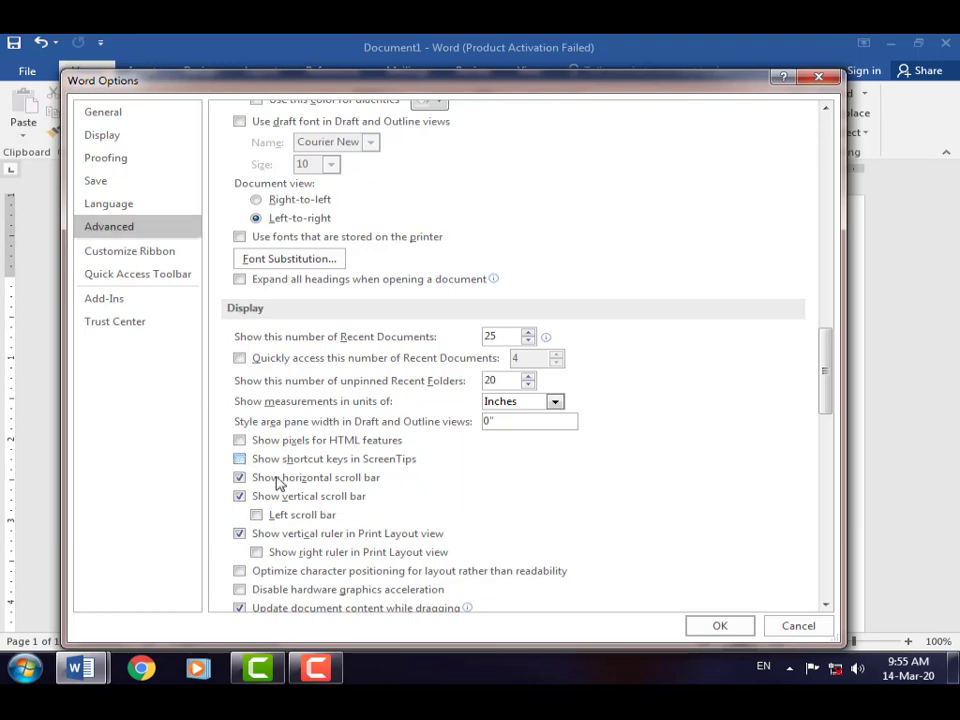
{"action": "left_click", "coordinate": [722, 627]}
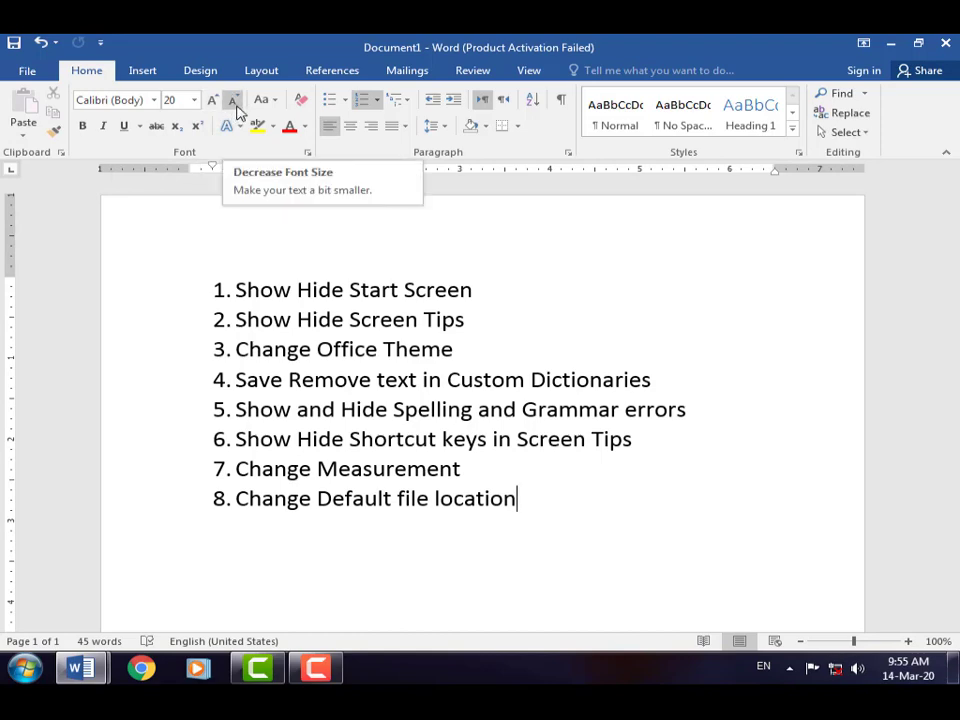
Enable "Show shortcut keys in ScreenTips" in the advanced display options
{"action": "left_click", "coordinate": [27, 70]}
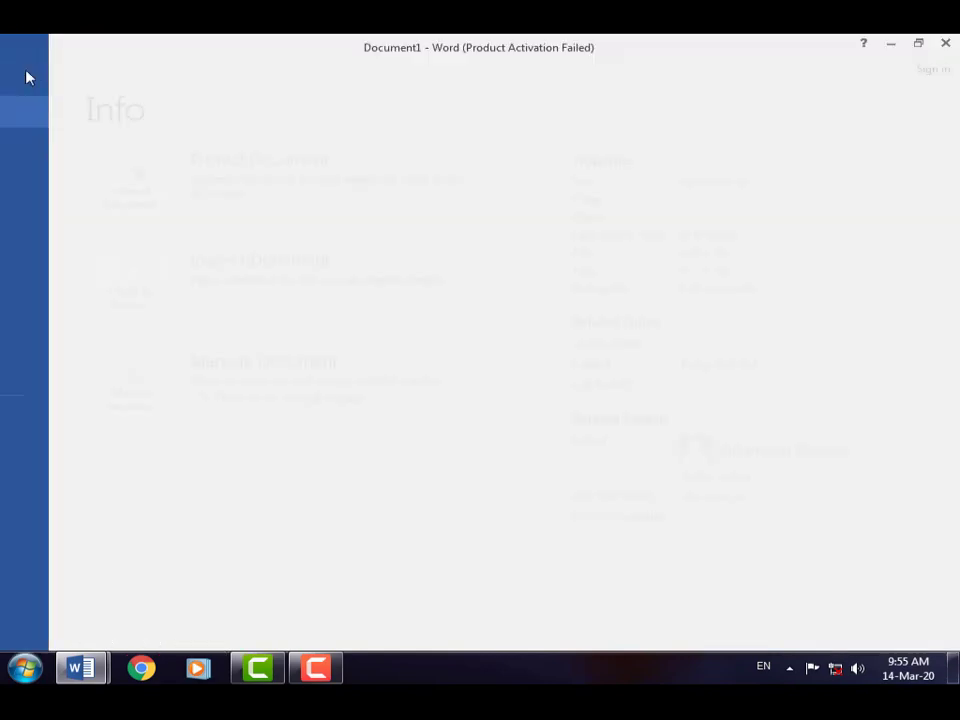
{"action": "left_click", "coordinate": [44, 453]}
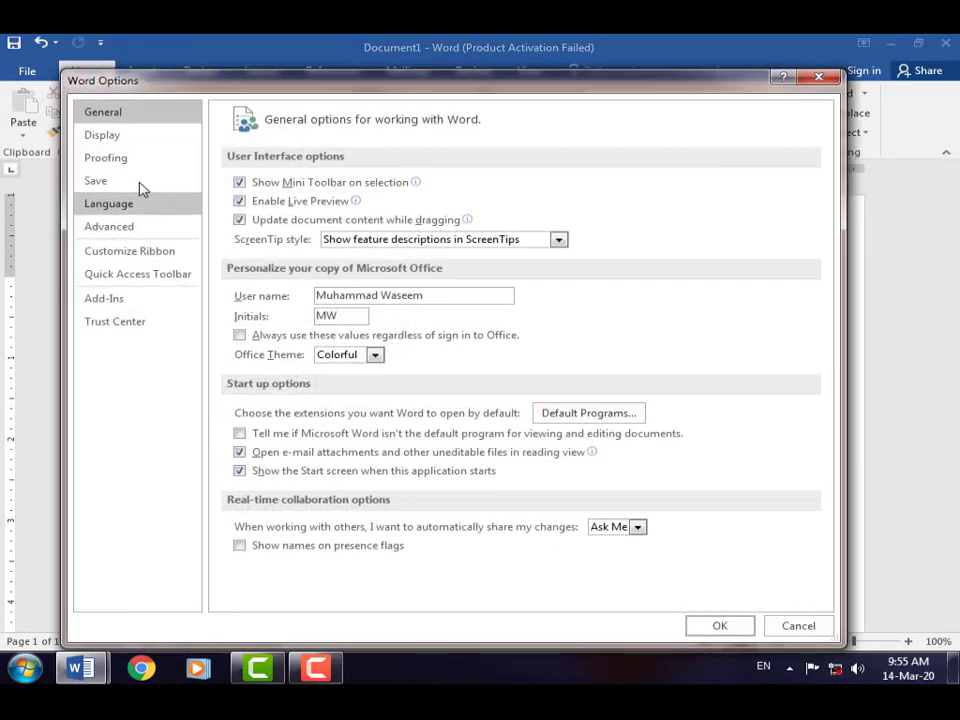
{"action": "left_click", "coordinate": [142, 232]}
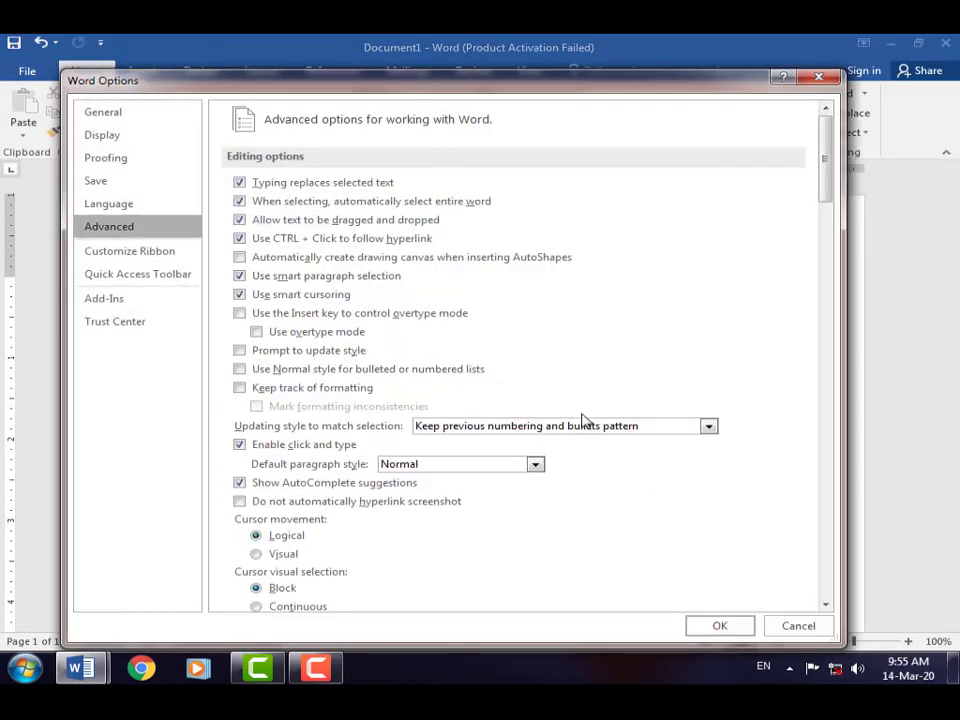
{"action": "scroll", "coordinate": [582, 422], "scroll_direction": "down", "scroll_amount": 6}
{"action": "scroll", "coordinate": [591, 436], "scroll_direction": "down", "scroll_amount": 10}
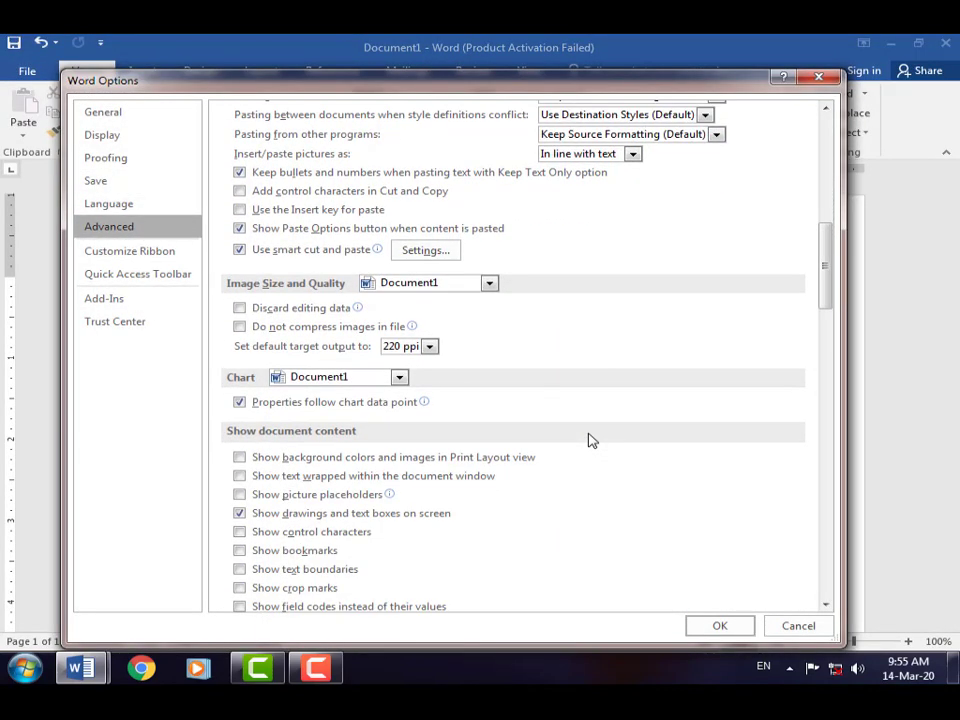
{"action": "scroll", "coordinate": [590, 438], "scroll_direction": "down", "scroll_amount": 5}
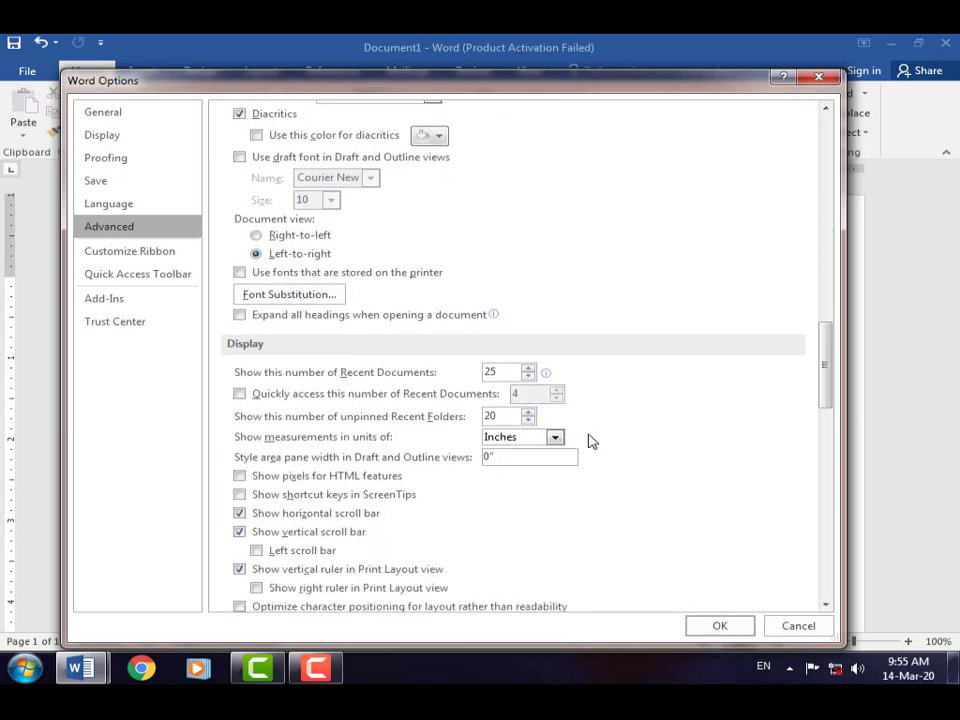
{"action": "left_click", "coordinate": [240, 496]}
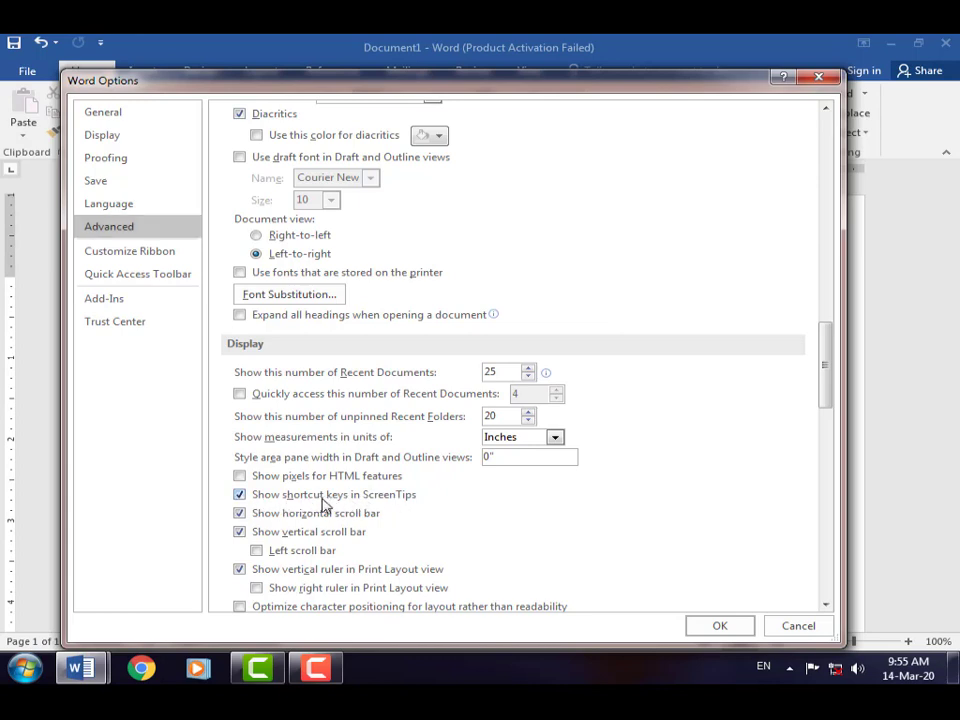
Turn the horizontal and vertical scroll bars off and back on in the display options, and apply the options
{"action": "scroll", "coordinate": [531, 482], "scroll_direction": "down", "scroll_amount": 1}
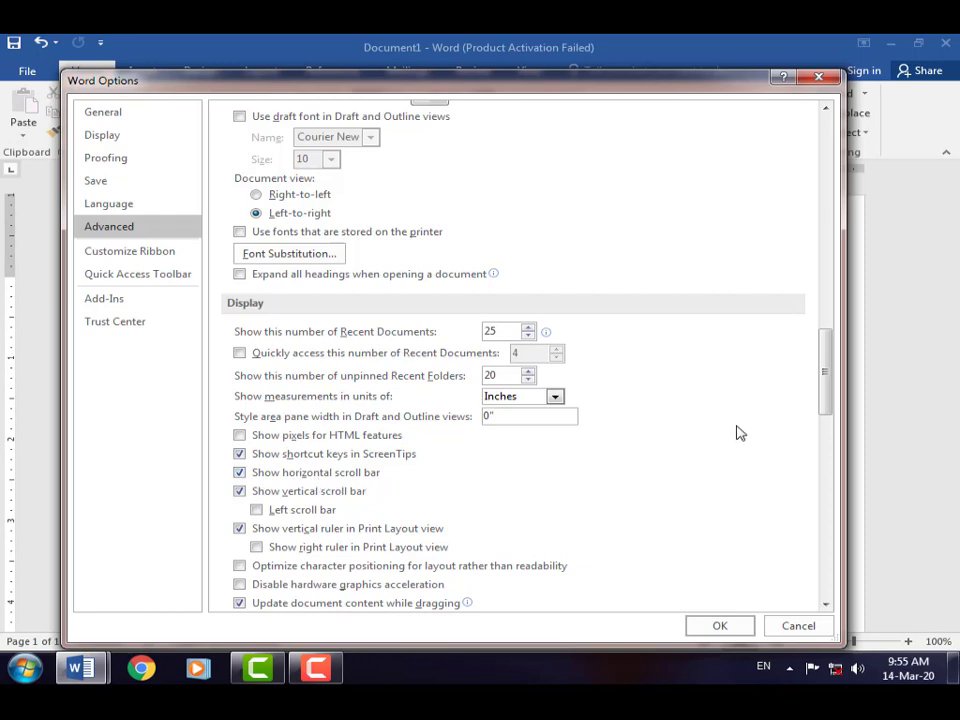
{"action": "mouse_move", "coordinate": [825, 376]}
{"action": "left_mouse_down"}
{"action": "mouse_move", "coordinate": [826, 438]}
{"action": "mouse_move", "coordinate": [826, 395]}
{"action": "left_mouse_up"}
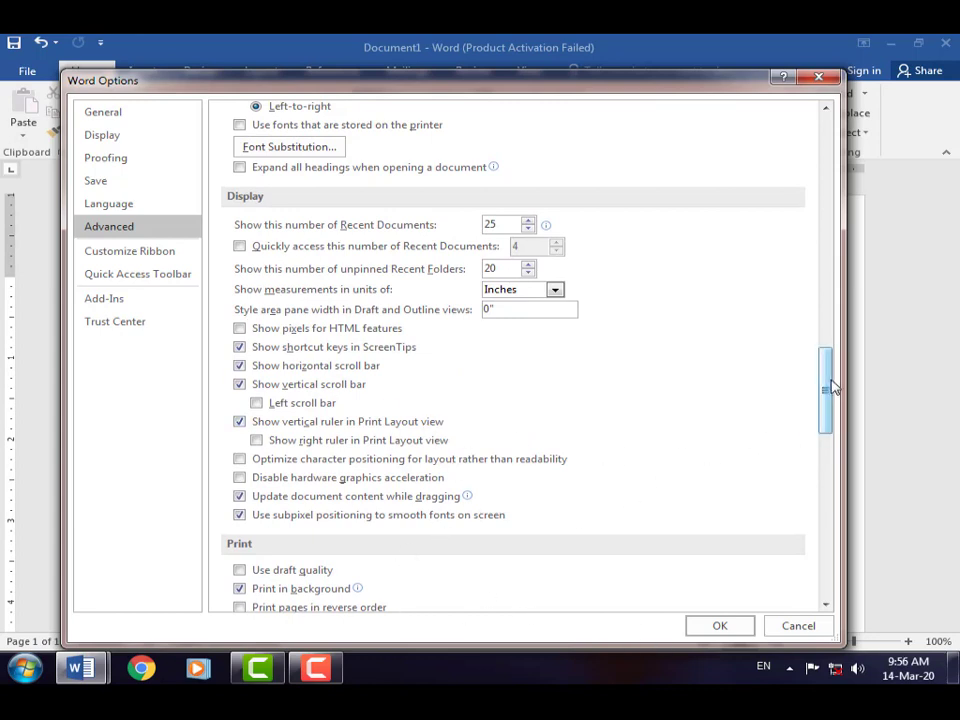
{"action": "mouse_move", "coordinate": [457, 503]}
{"action": "left_click", "coordinate": [240, 388]}
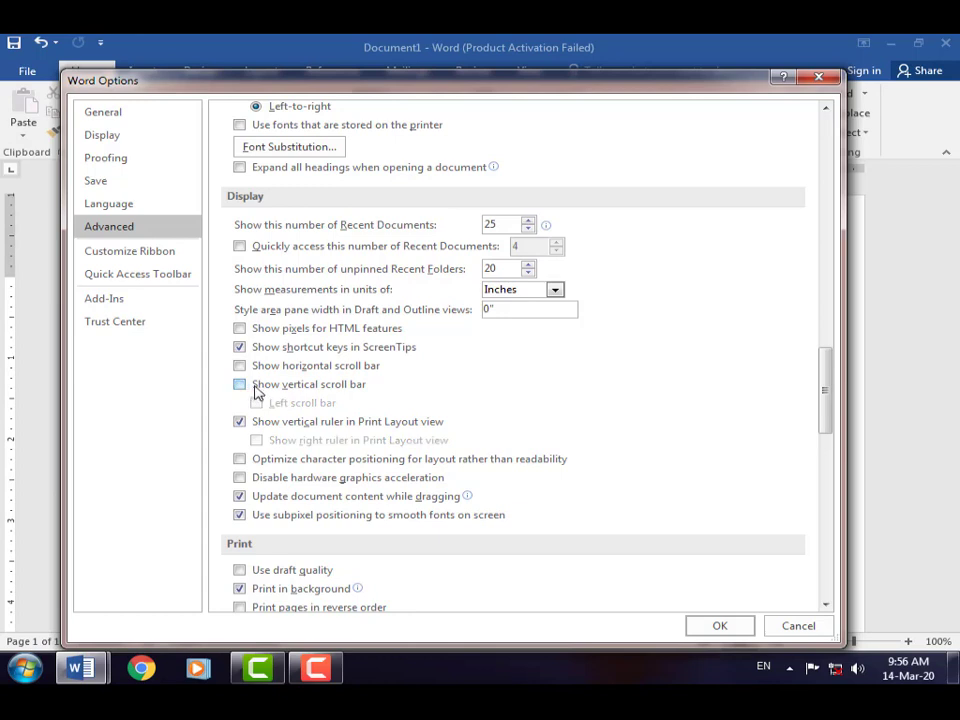
{"action": "left_click", "coordinate": [239, 386]}
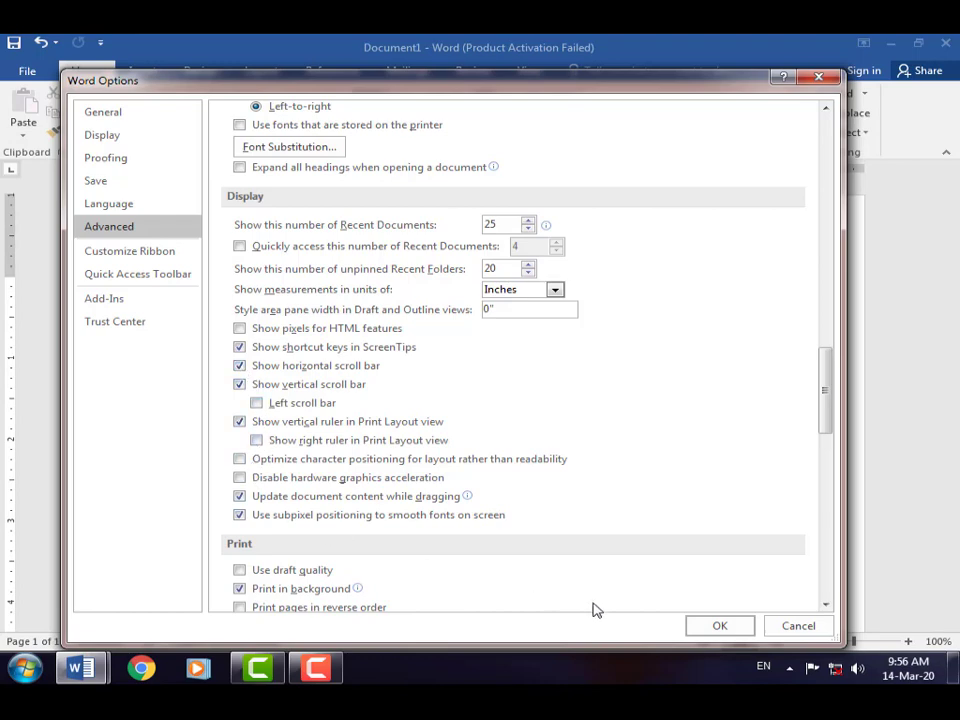
{"action": "left_click", "coordinate": [712, 627]}
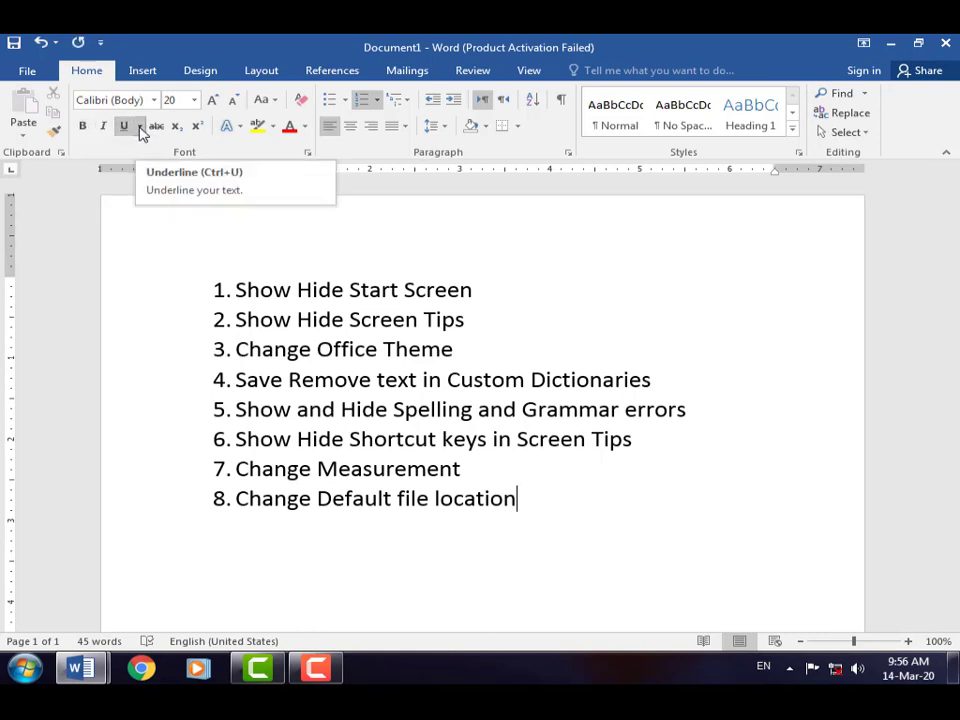
Show the first list item's paragraph indents, and set the measurement units to Centimeters in the advanced display options
{"action": "left_click", "coordinate": [270, 248]}
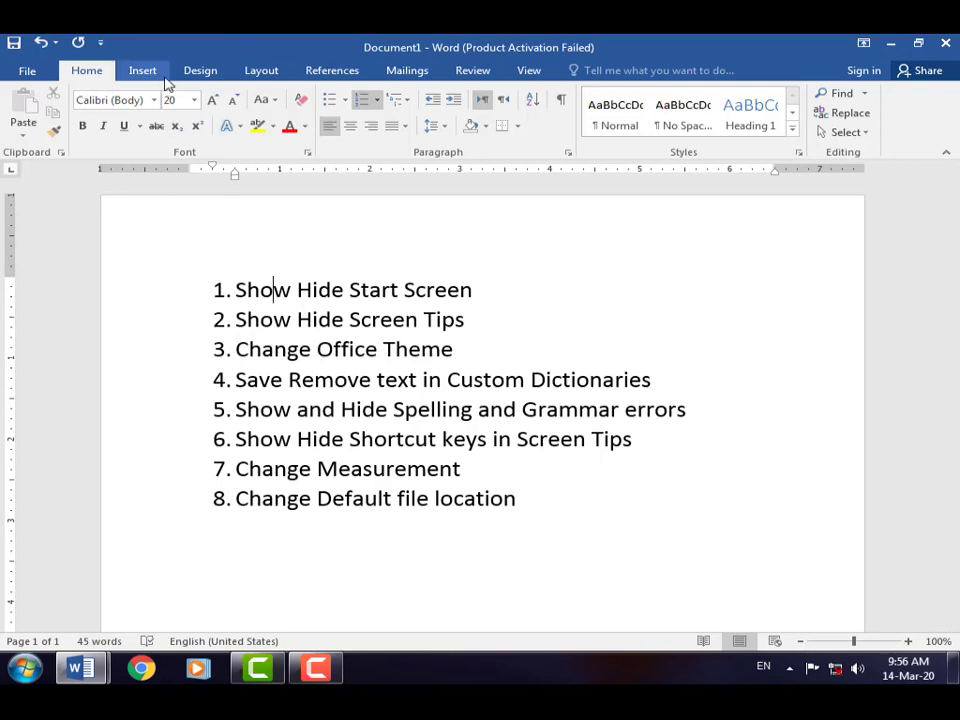
{"action": "left_click", "coordinate": [260, 74]}
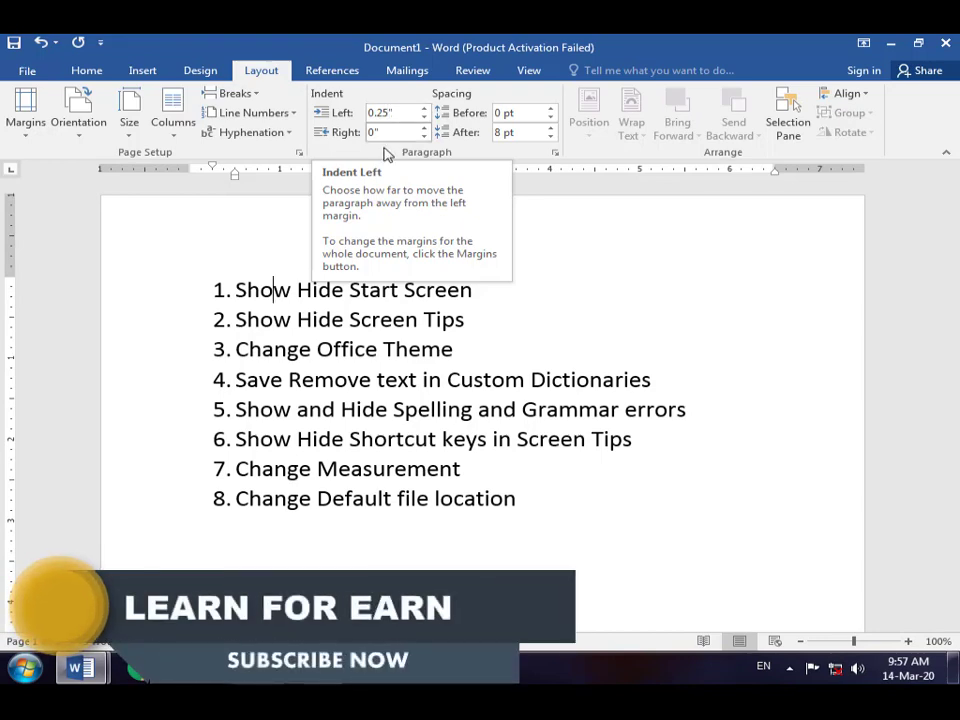
{"action": "left_click", "coordinate": [30, 71]}
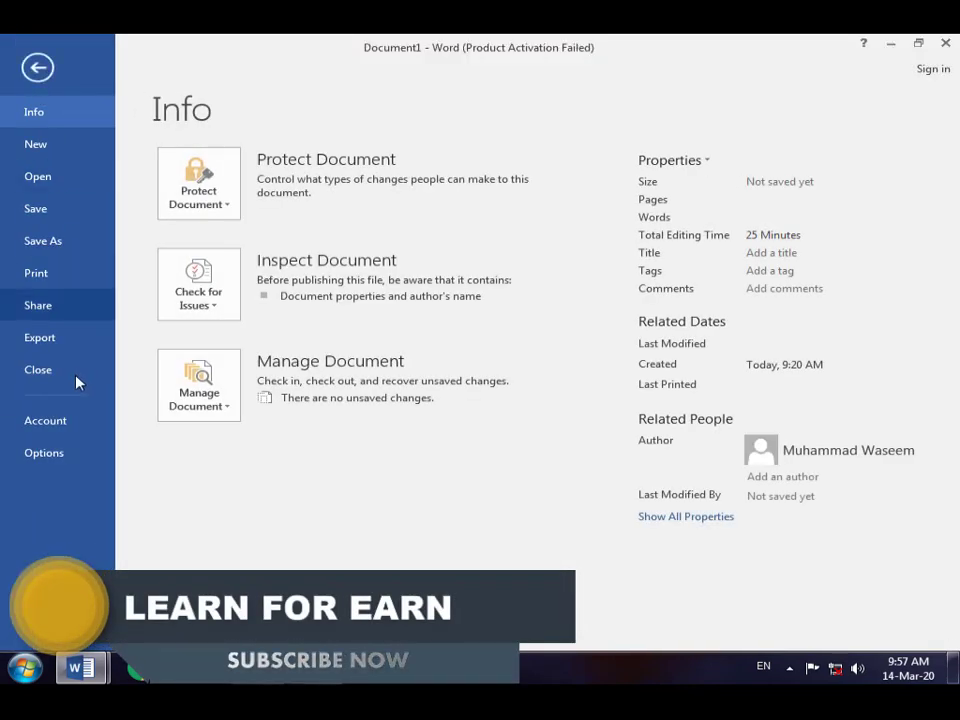
{"action": "left_click", "coordinate": [56, 453]}
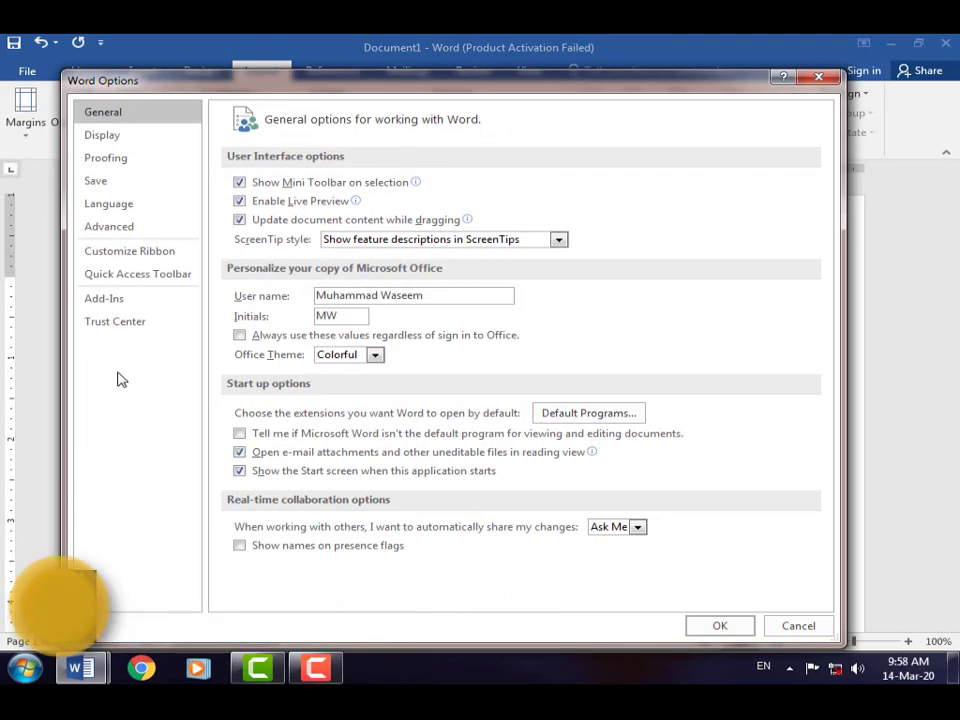
{"action": "left_click", "coordinate": [156, 229]}
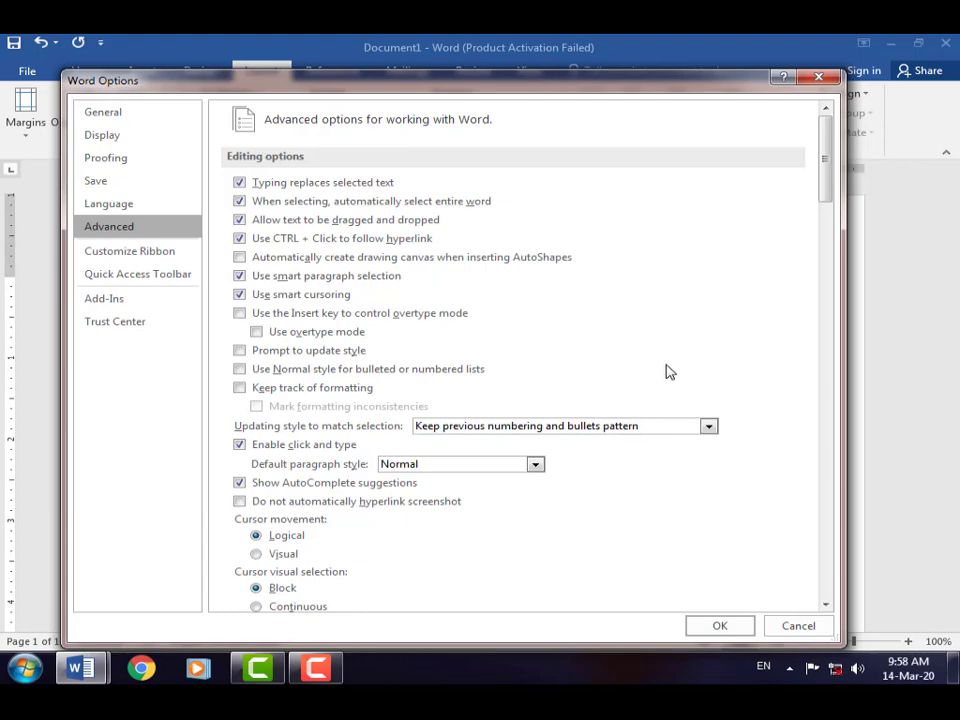
{"action": "scroll", "coordinate": [602, 426], "scroll_direction": "down", "scroll_amount": 7}
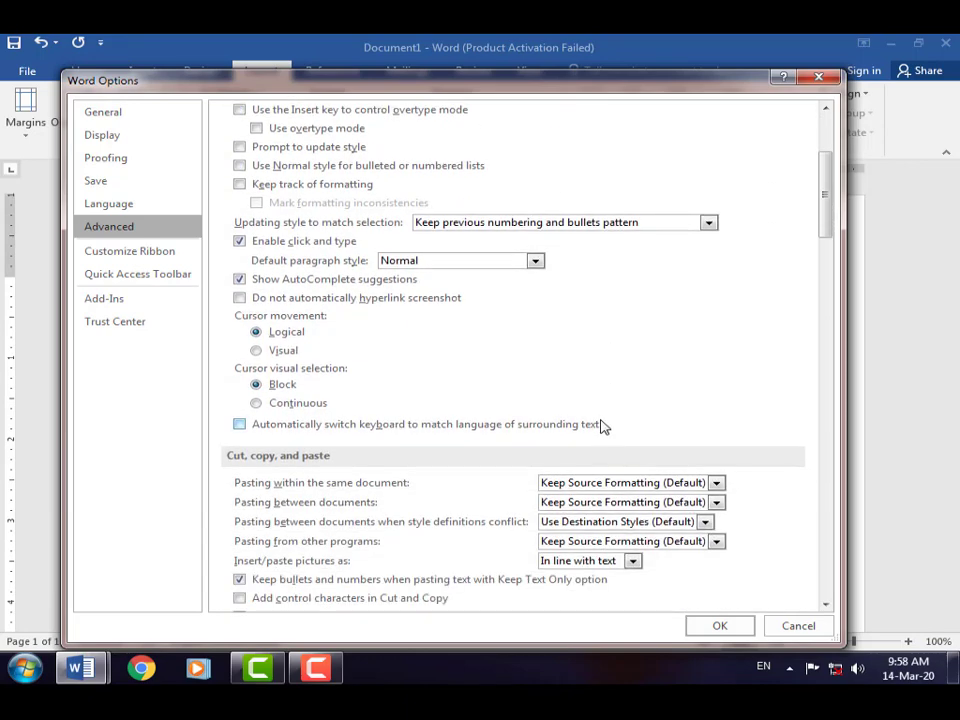
{"action": "scroll", "coordinate": [598, 437], "scroll_direction": "down", "scroll_amount": 9}
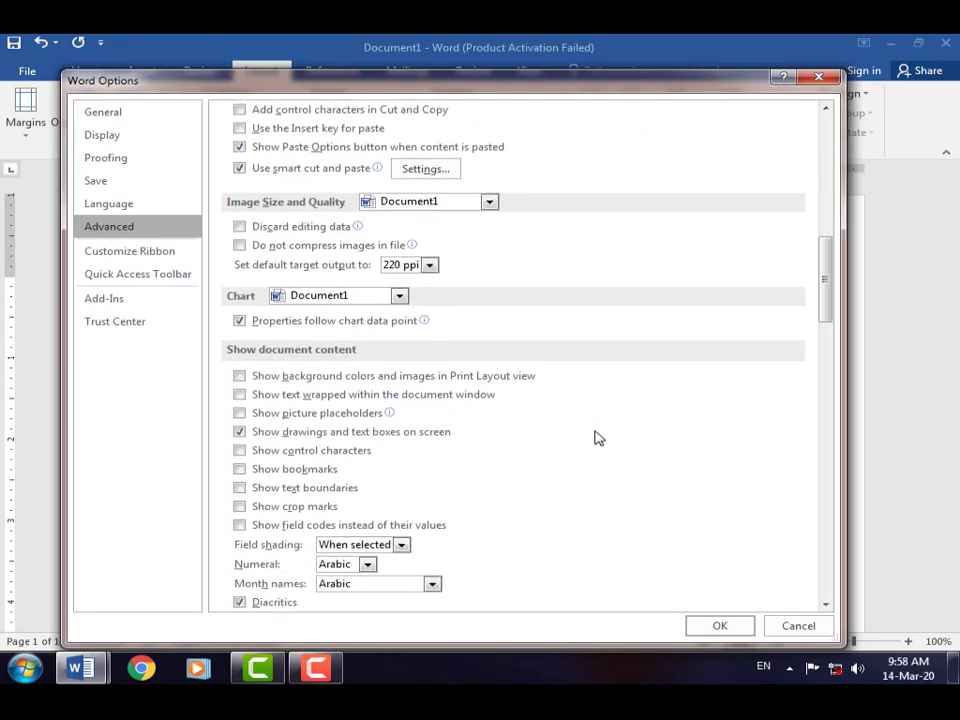
{"action": "scroll", "coordinate": [595, 437], "scroll_direction": "down", "scroll_amount": 3}
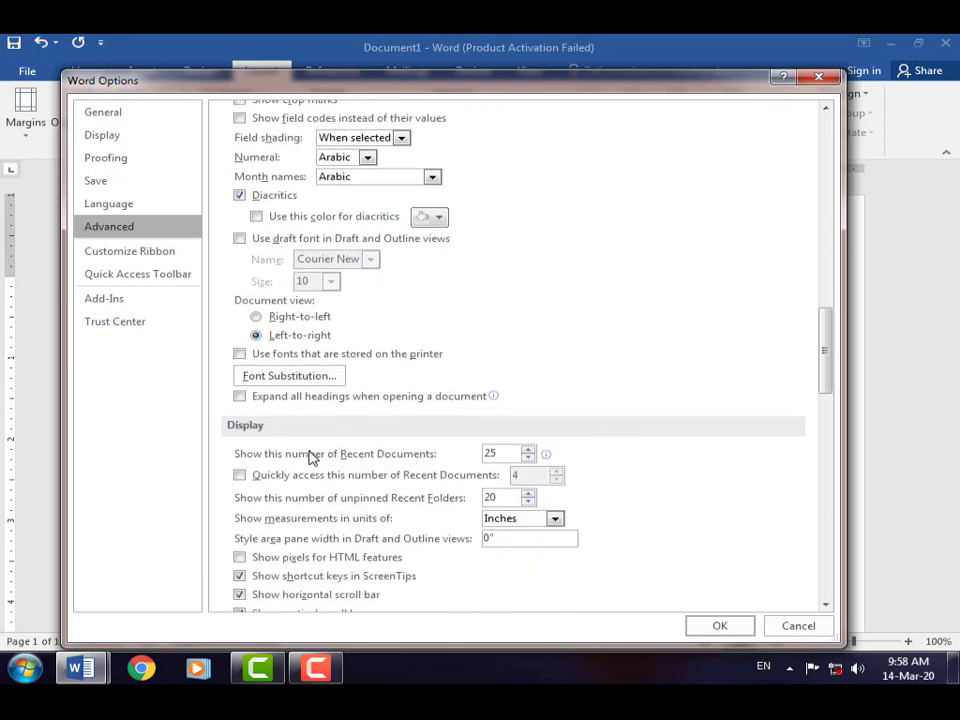
{"action": "scroll", "coordinate": [255, 440], "scroll_direction": "down", "scroll_amount": 1}
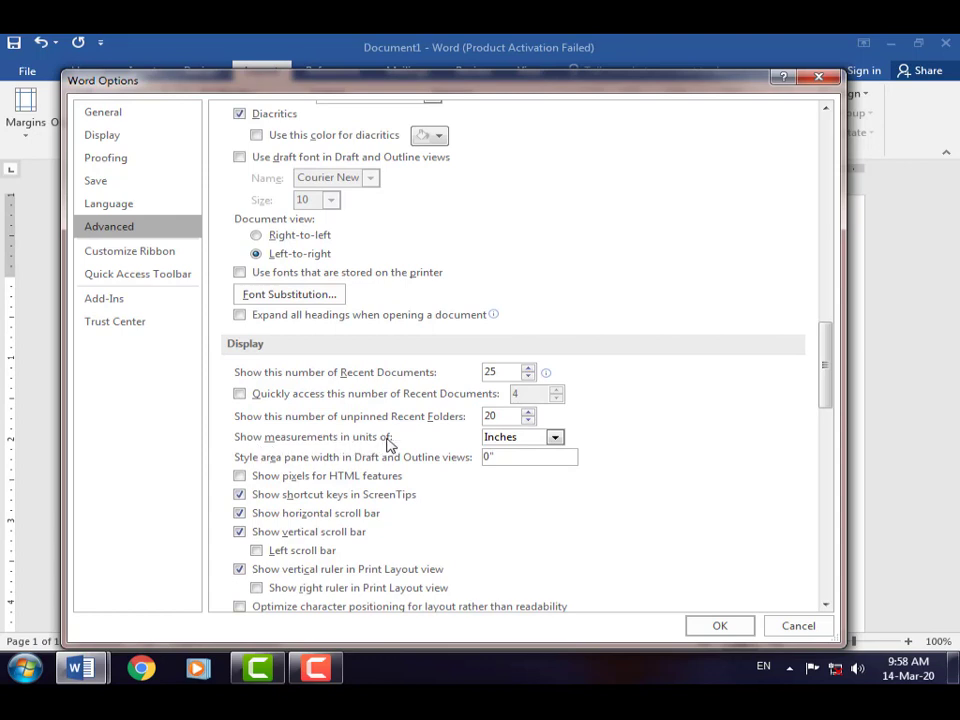
{"action": "left_click", "coordinate": [555, 439]}
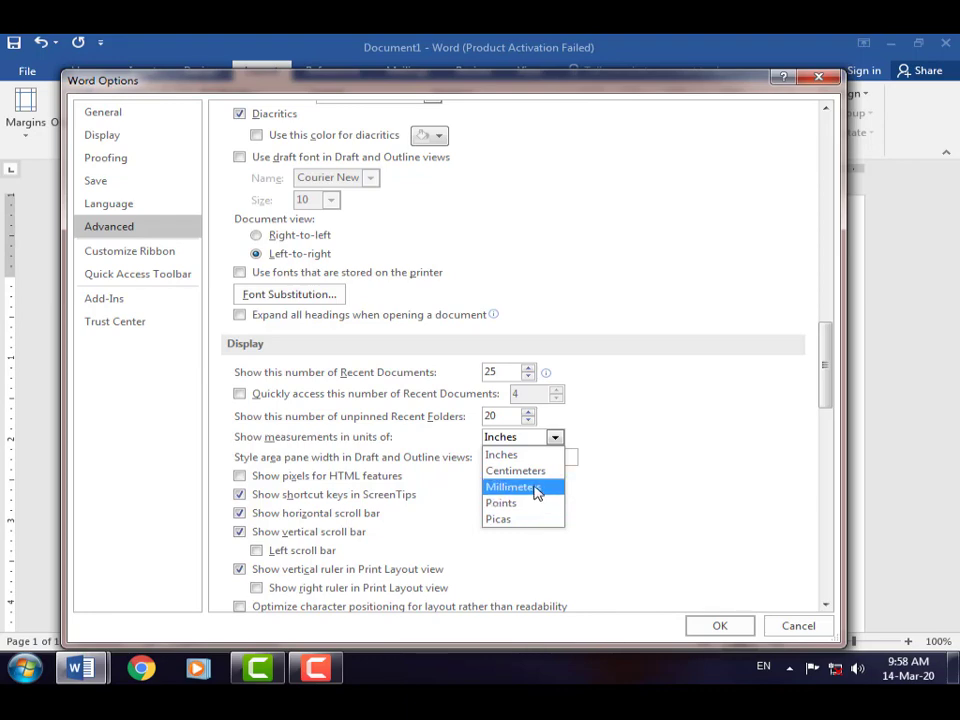
{"action": "left_click", "coordinate": [540, 476]}
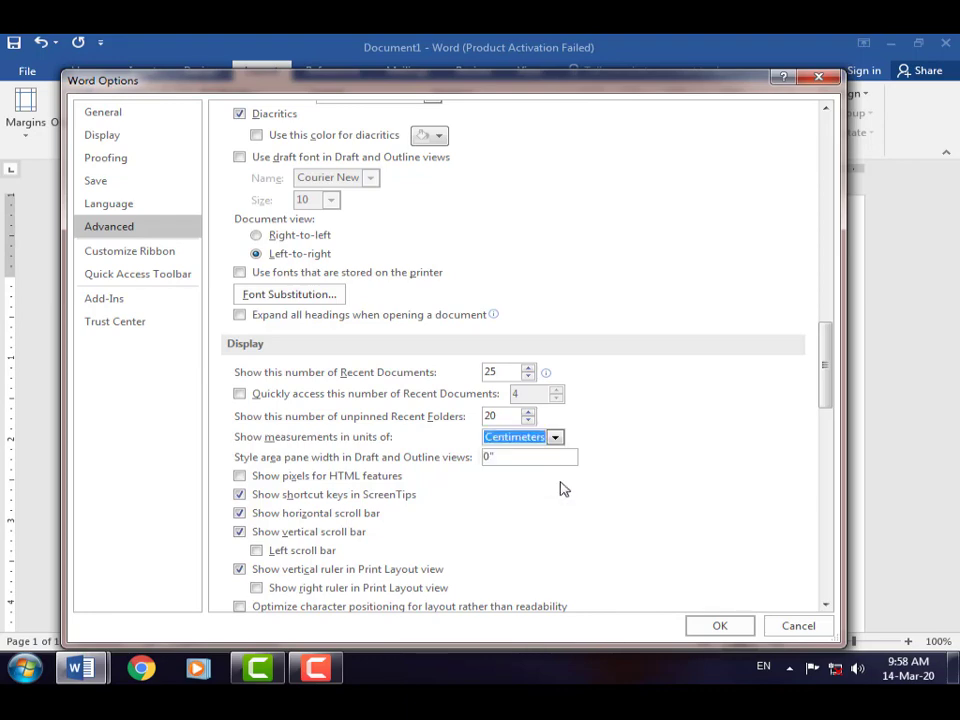
{"action": "left_click", "coordinate": [719, 627]}
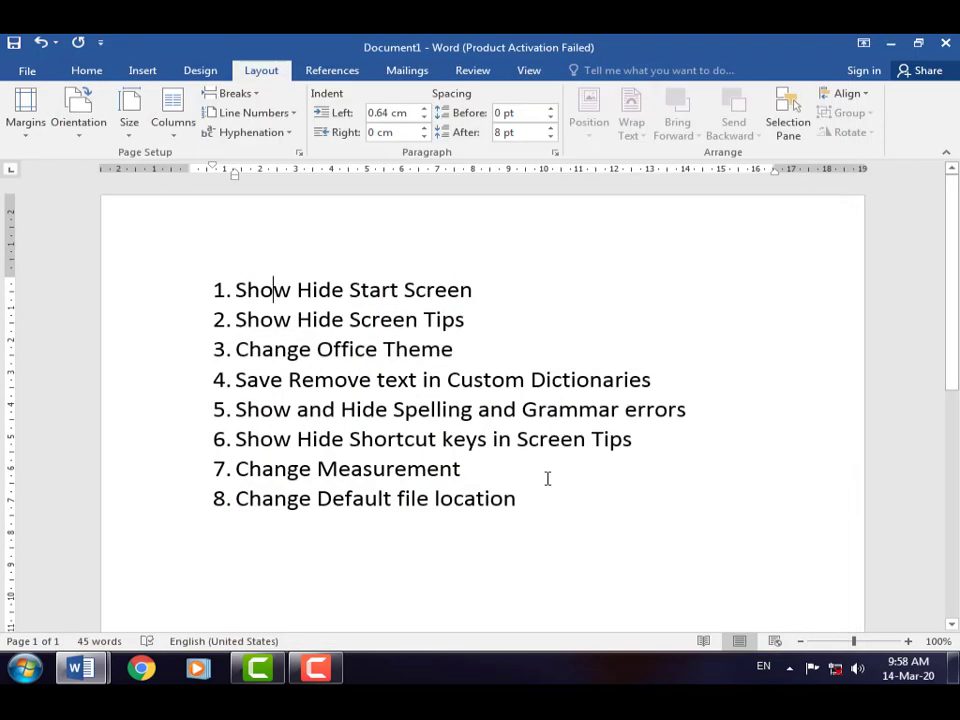
Apply a left indent of 0.64 cm to the first list item
{"action": "left_click", "coordinate": [385, 115]}
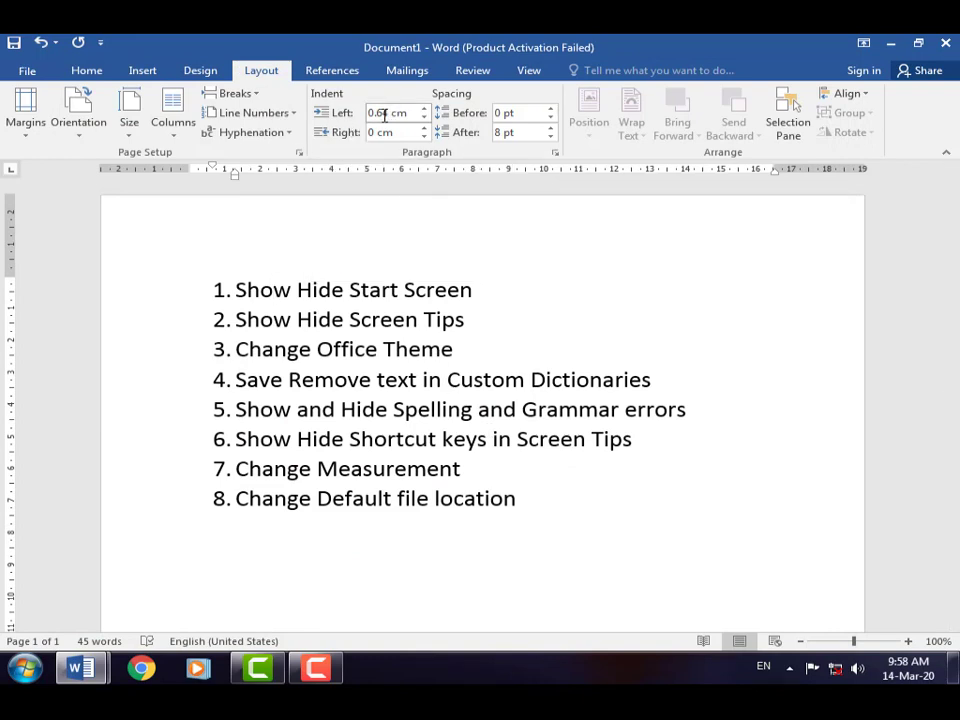
{"action": "key", "text": "Return"}
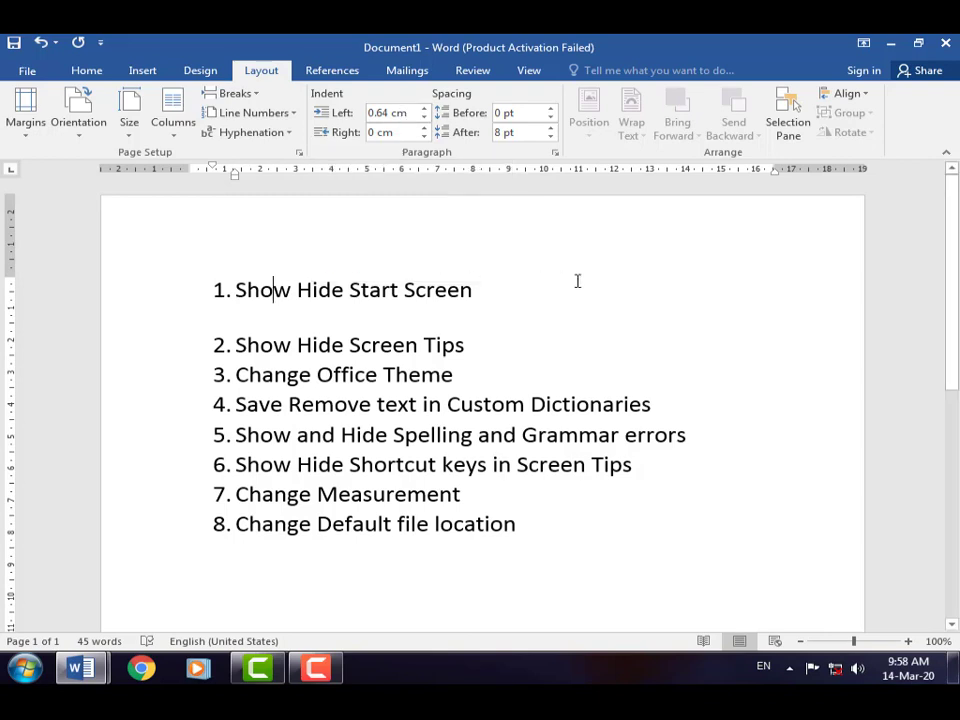
Set the measurement units to Inches in the advanced display options, apply them, and check the first list item's left indent
{"action": "left_click", "coordinate": [27, 70]}
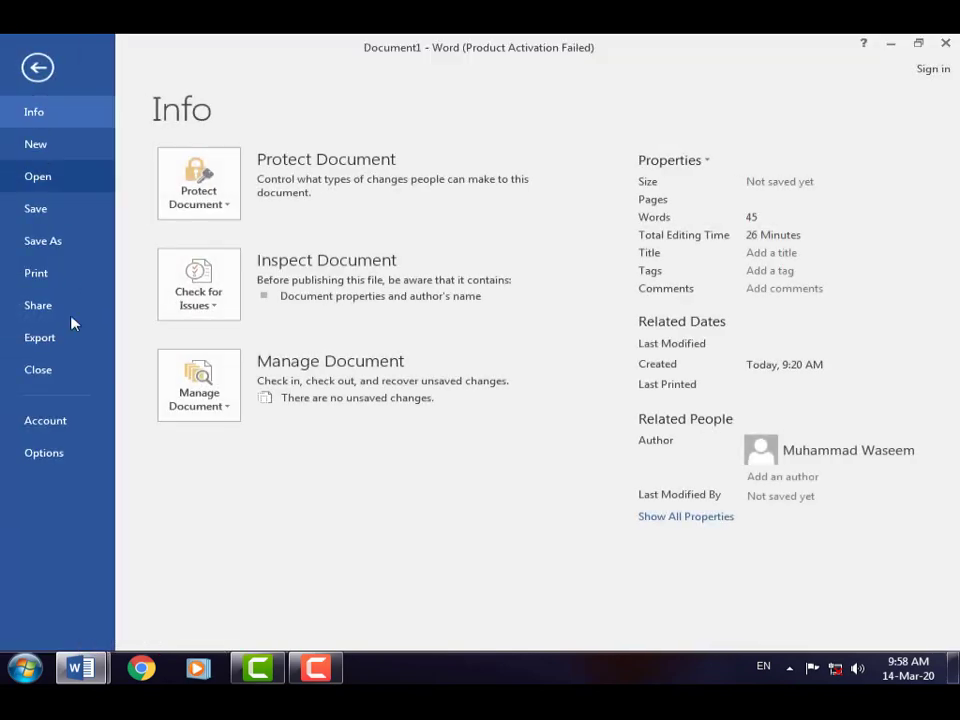
{"action": "left_click", "coordinate": [46, 456]}
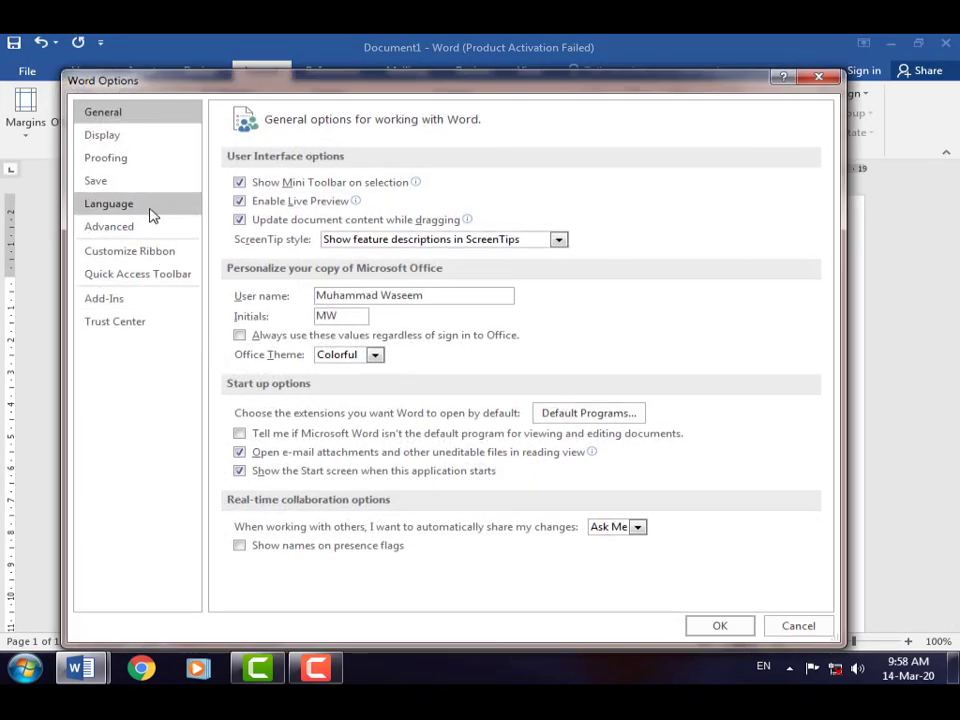
{"action": "left_click", "coordinate": [110, 226]}
{"action": "scroll", "coordinate": [484, 407], "scroll_direction": "down", "scroll_amount": 7}
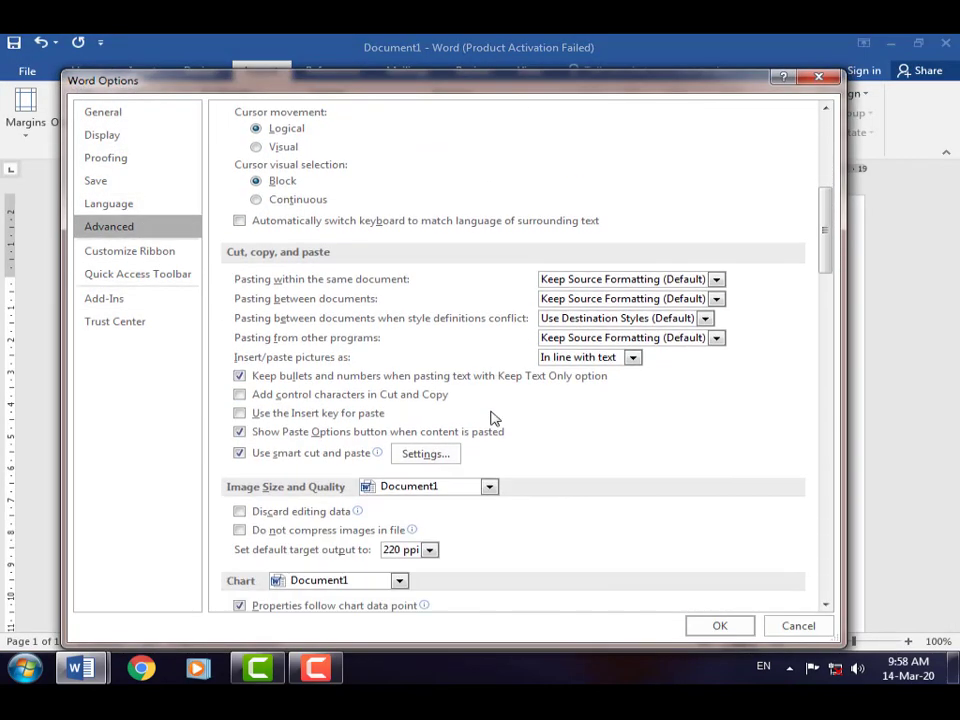
{"action": "scroll", "coordinate": [491, 418], "scroll_direction": "down", "scroll_amount": 9}
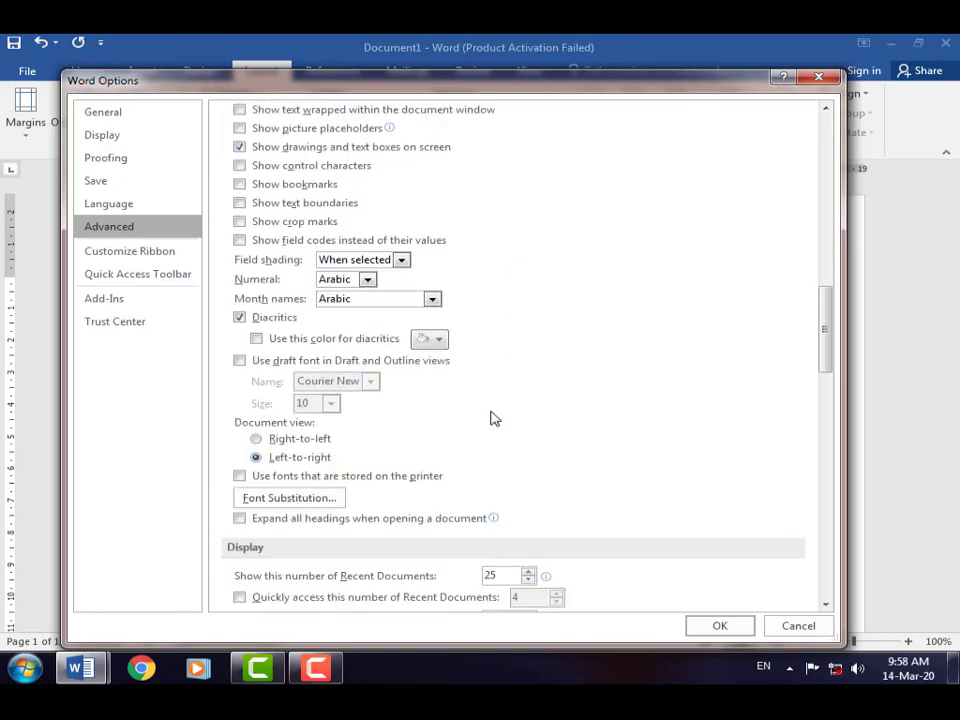
{"action": "scroll", "coordinate": [491, 418], "scroll_direction": "down", "scroll_amount": 1}
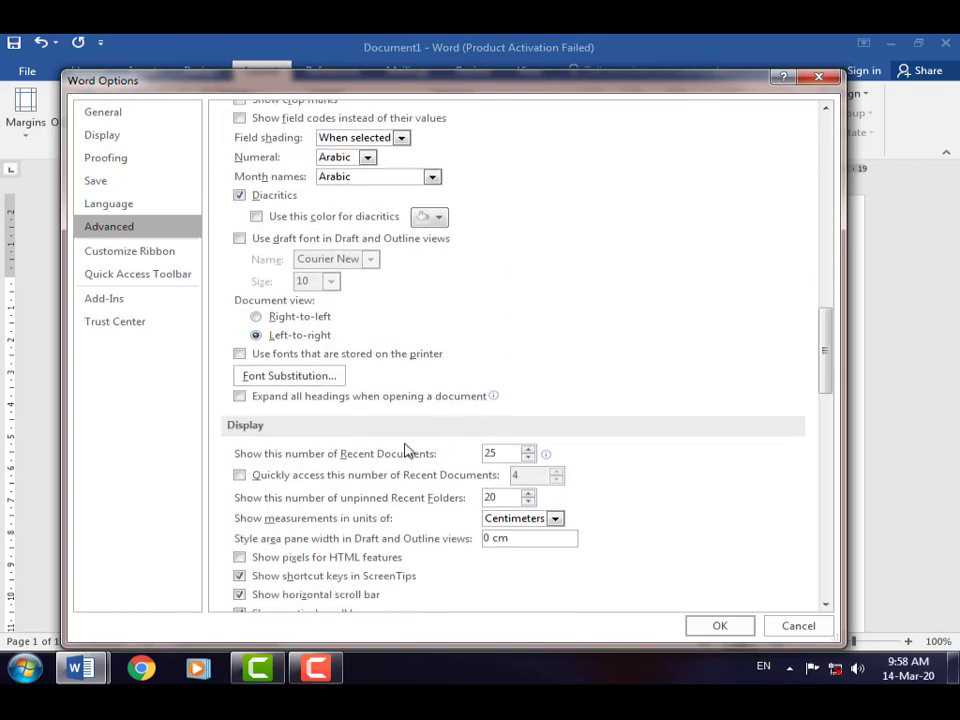
{"action": "left_click", "coordinate": [555, 520]}
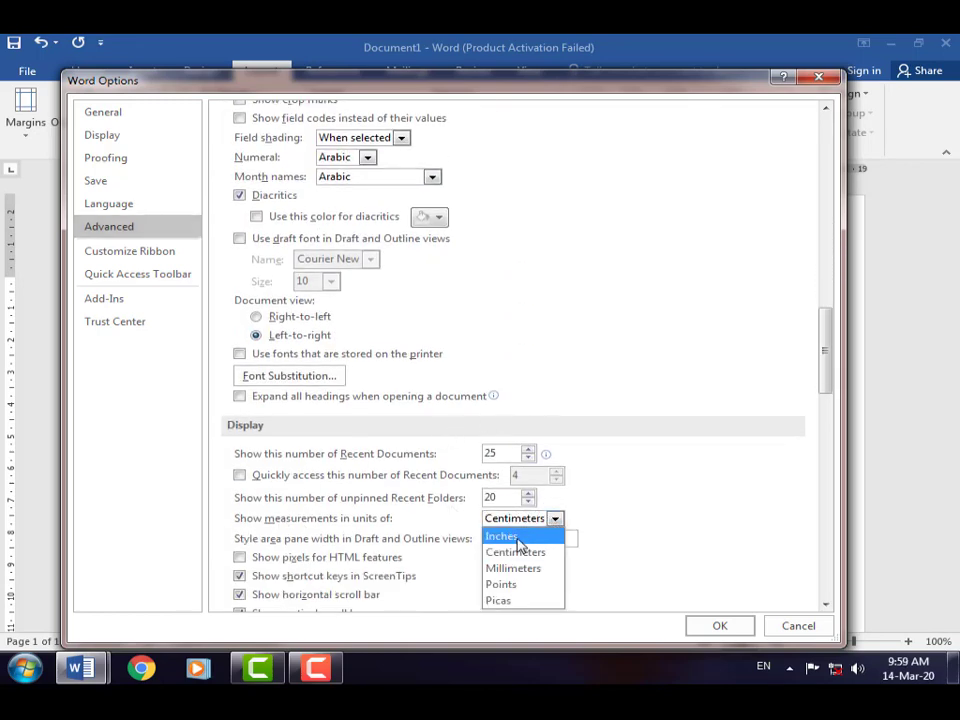
{"action": "left_click", "coordinate": [517, 538]}
{"action": "left_click", "coordinate": [720, 625]}
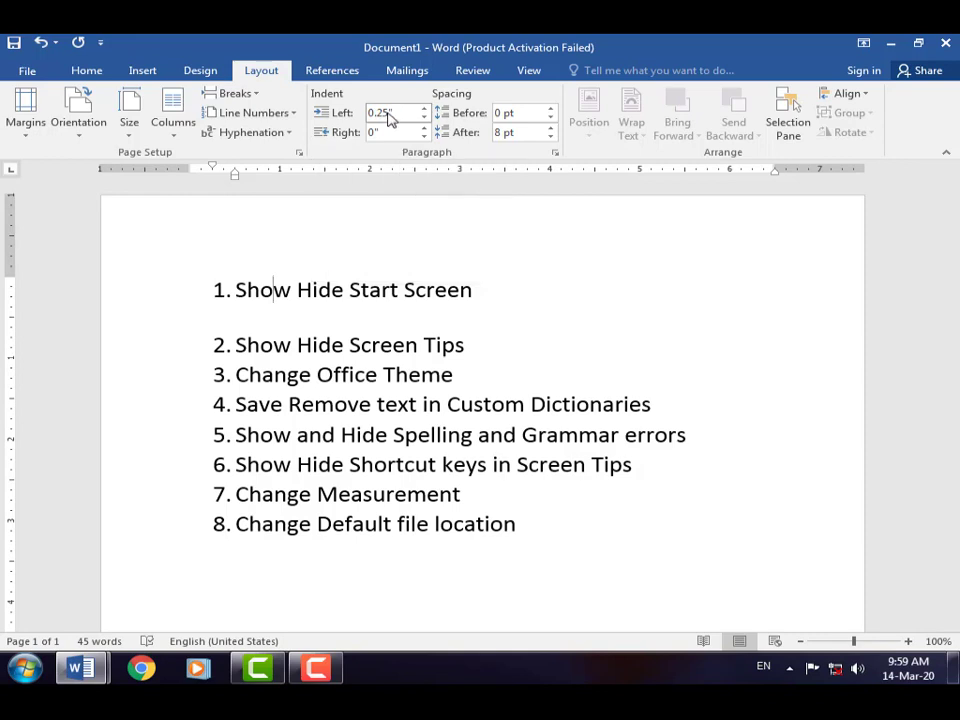
{"action": "double_click", "coordinate": [390, 116]}
{"action": "left_click", "coordinate": [547, 252]}
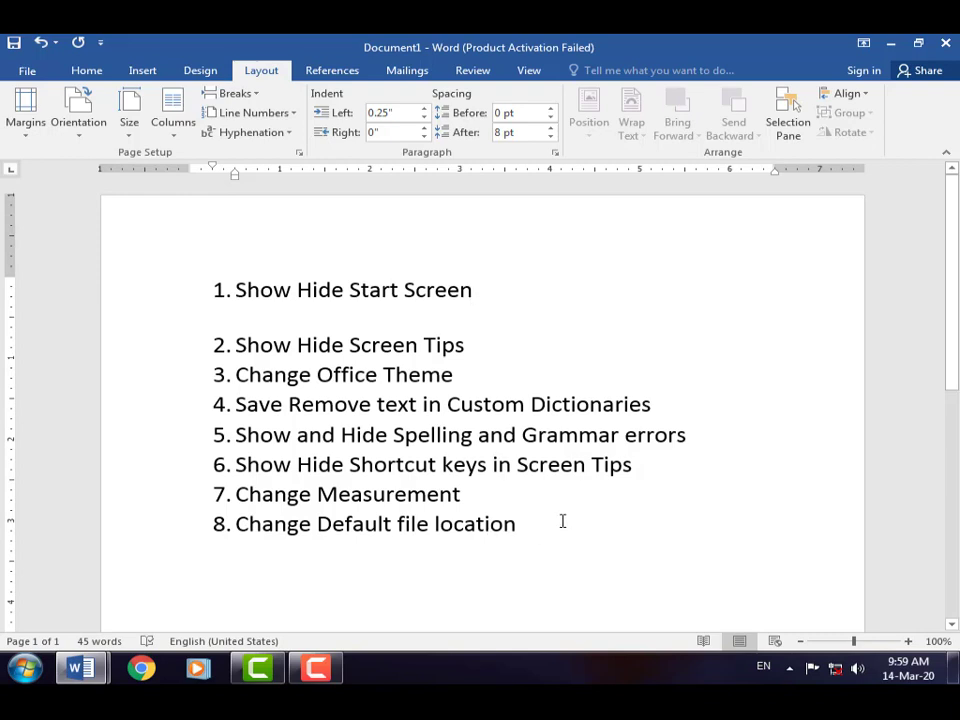
Check which folder is offered by default when saving the document, without saving it
{"action": "key", "text": "ctrl+s"}
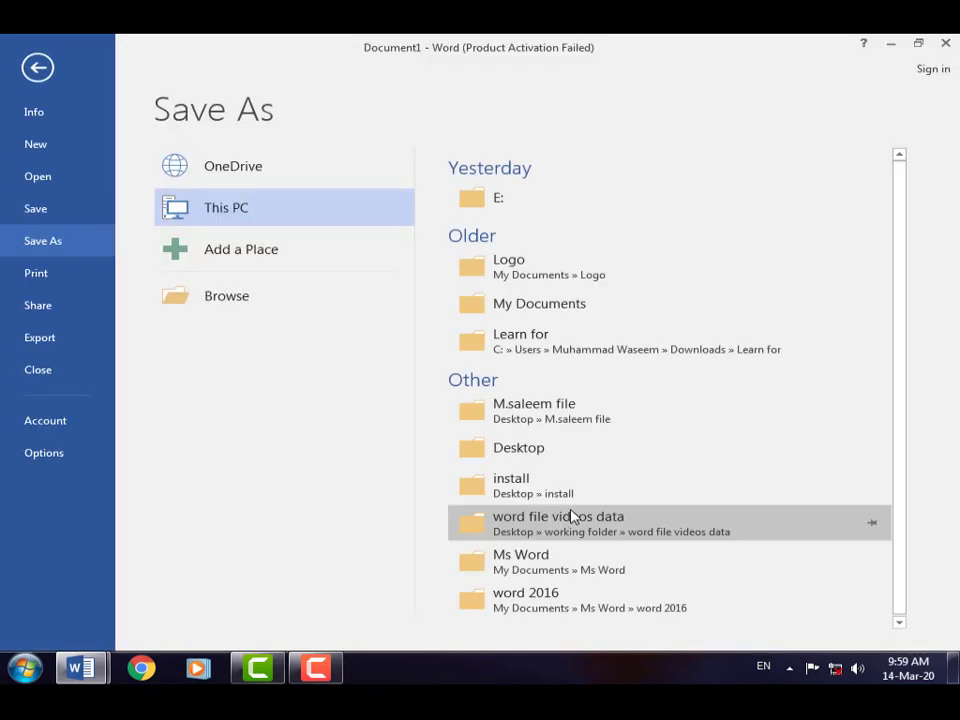
{"action": "left_click", "coordinate": [285, 306]}
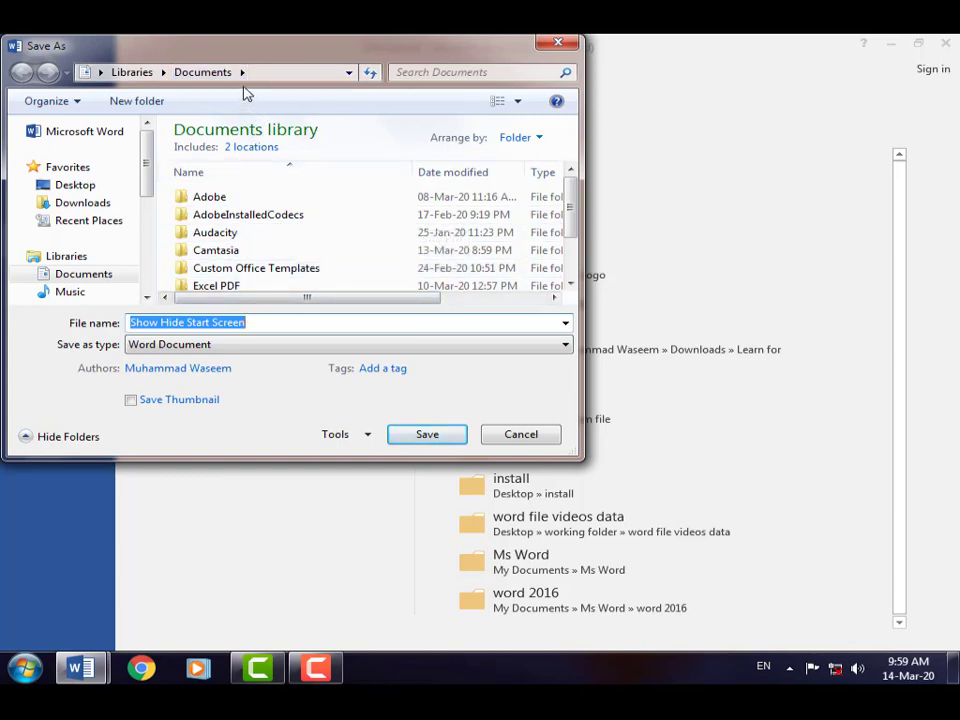
{"action": "left_click", "coordinate": [516, 435]}
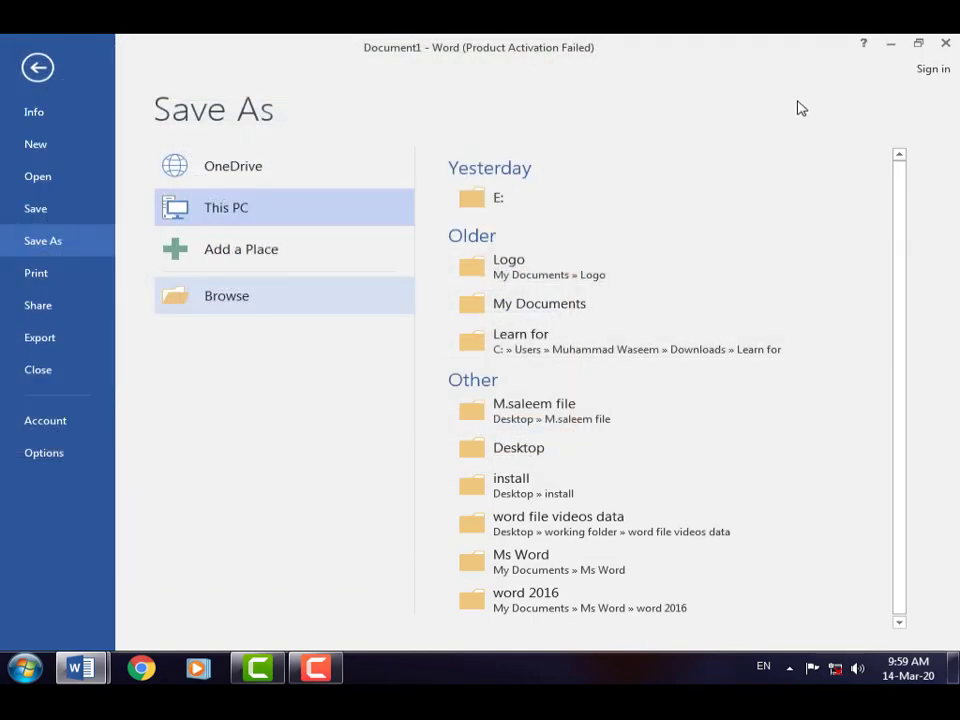
{"action": "left_click", "coordinate": [34, 72]}
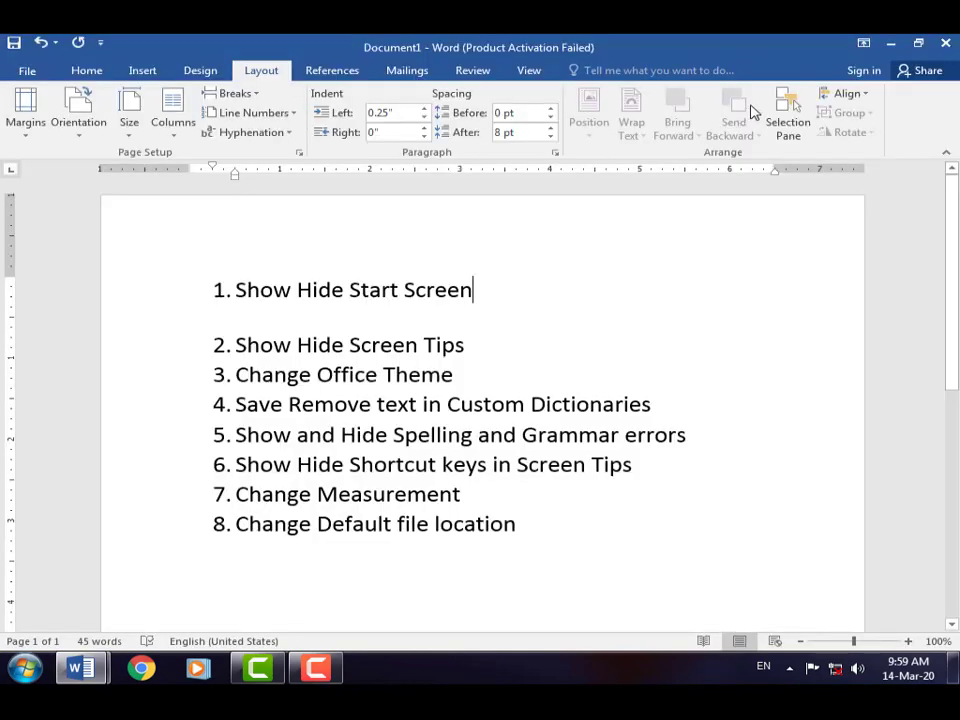
Minimize both Word documents and create a new folder on New Volume (D:) in Windows Explorer
{"action": "left_click", "coordinate": [893, 45]}
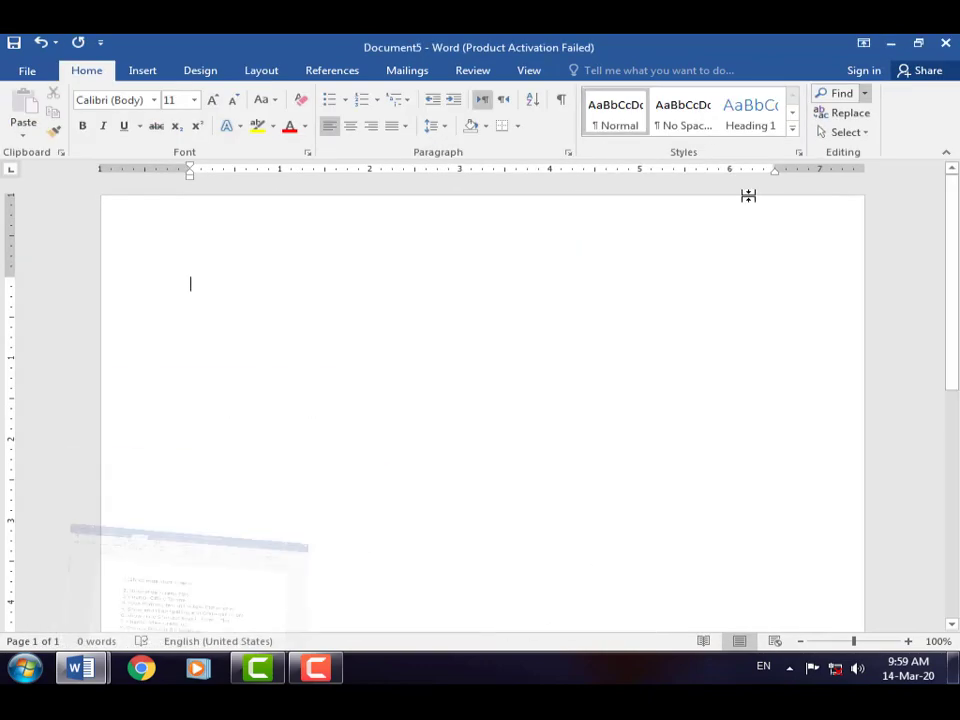
{"action": "left_click", "coordinate": [890, 43]}
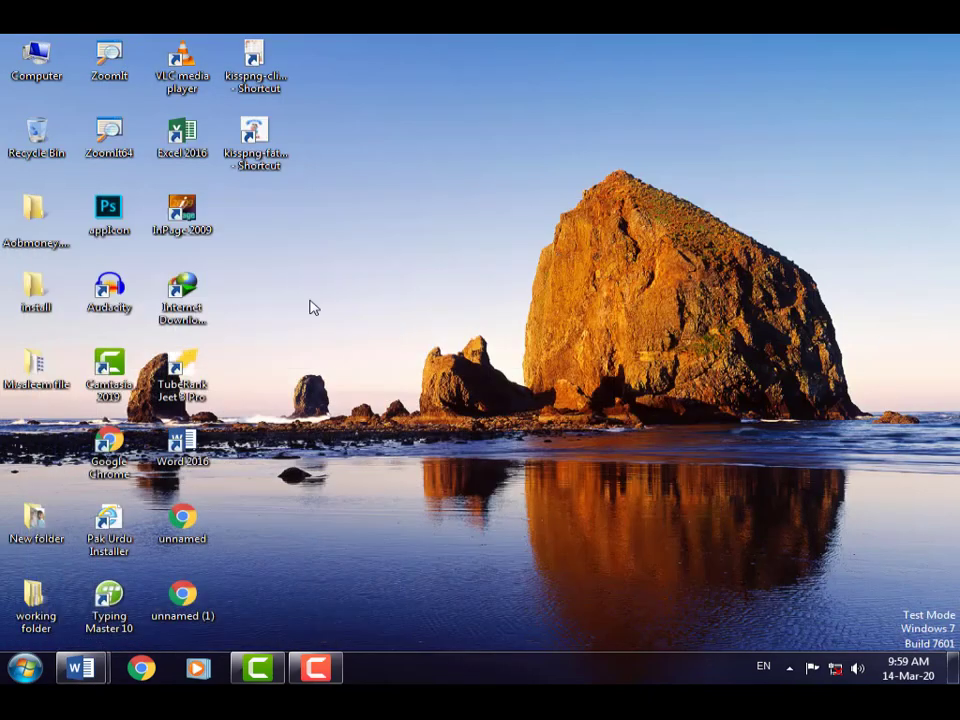
{"action": "double_click", "coordinate": [55, 70]}
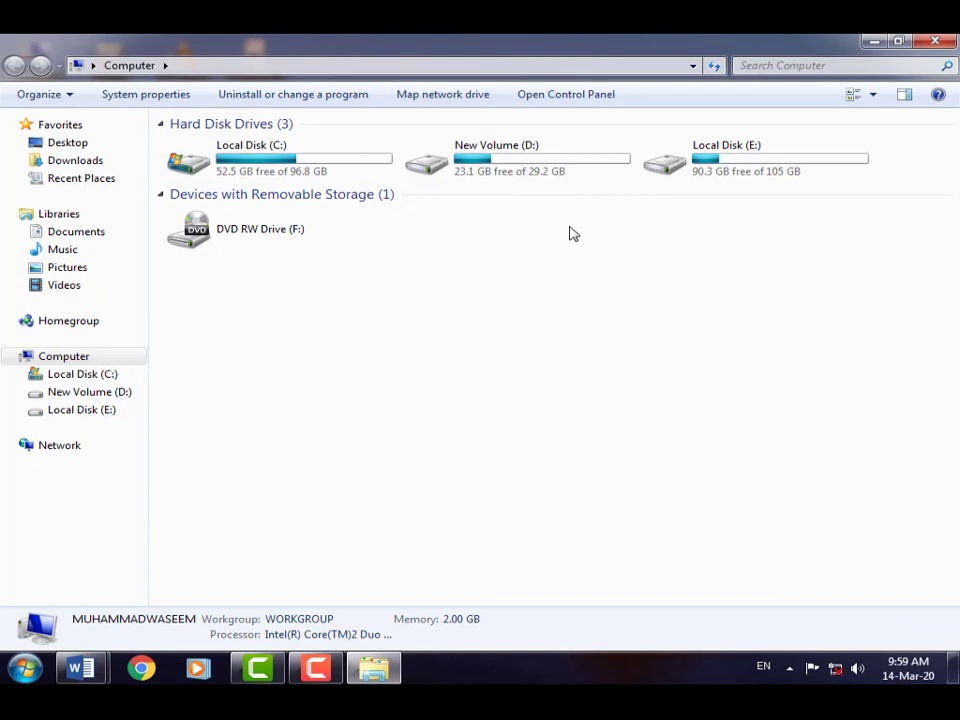
{"action": "double_click", "coordinate": [548, 182]}
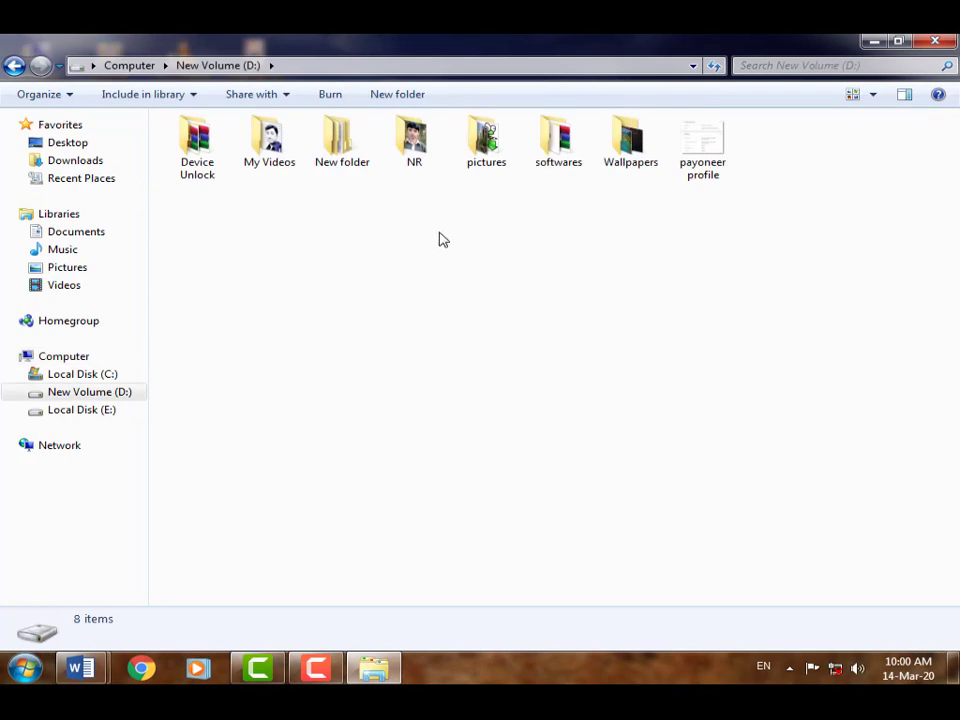
{"action": "left_click", "coordinate": [405, 100]}
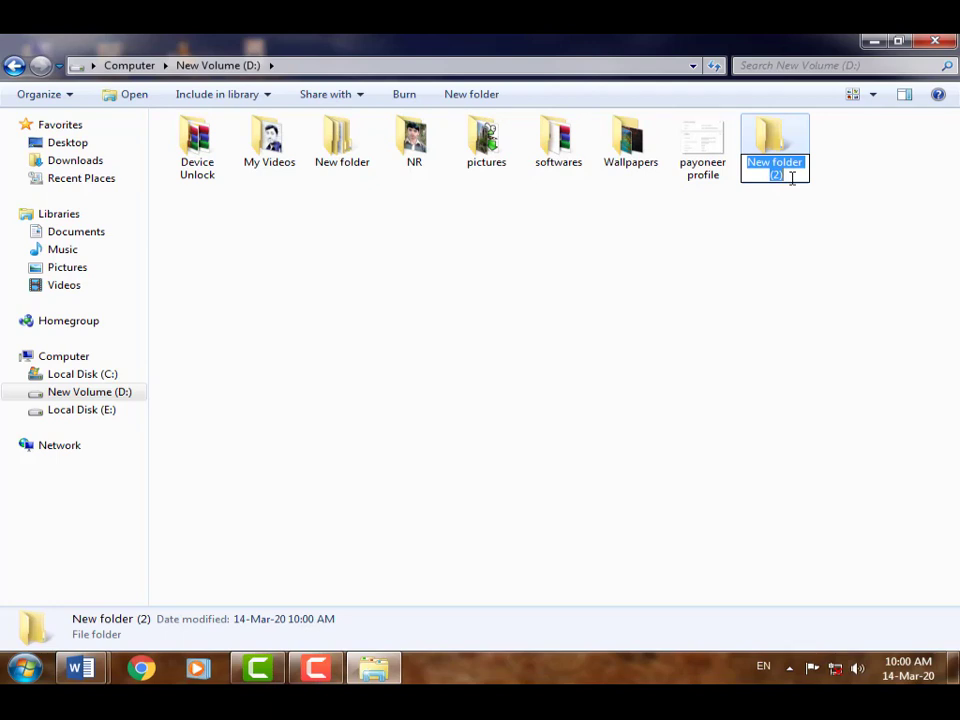
{"action": "left_click", "coordinate": [318, 670]}
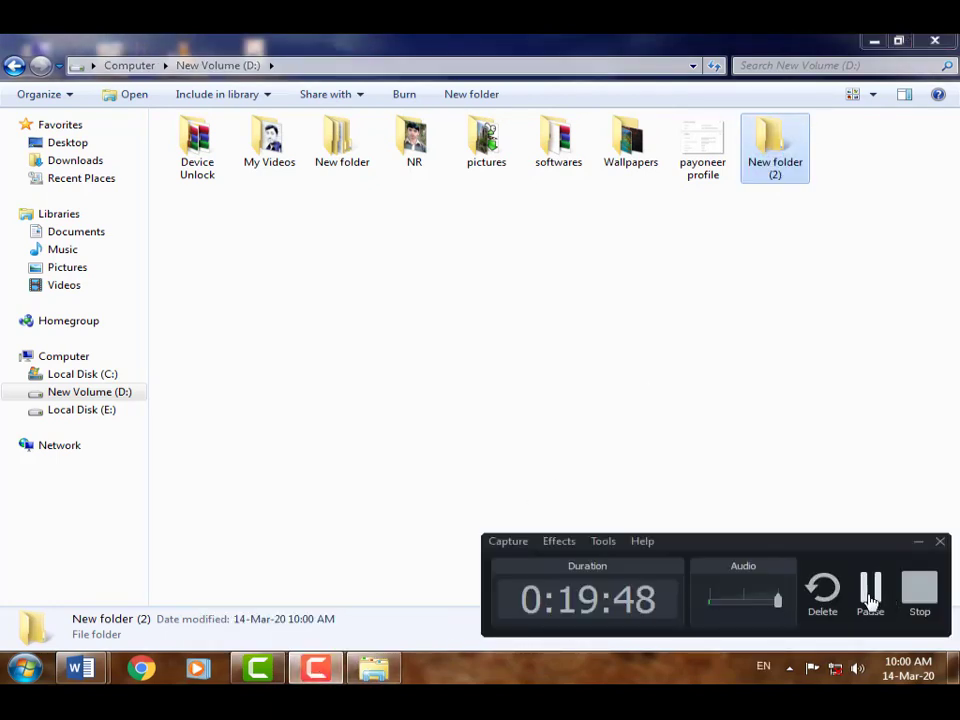
{"action": "left_click", "coordinate": [871, 600]}
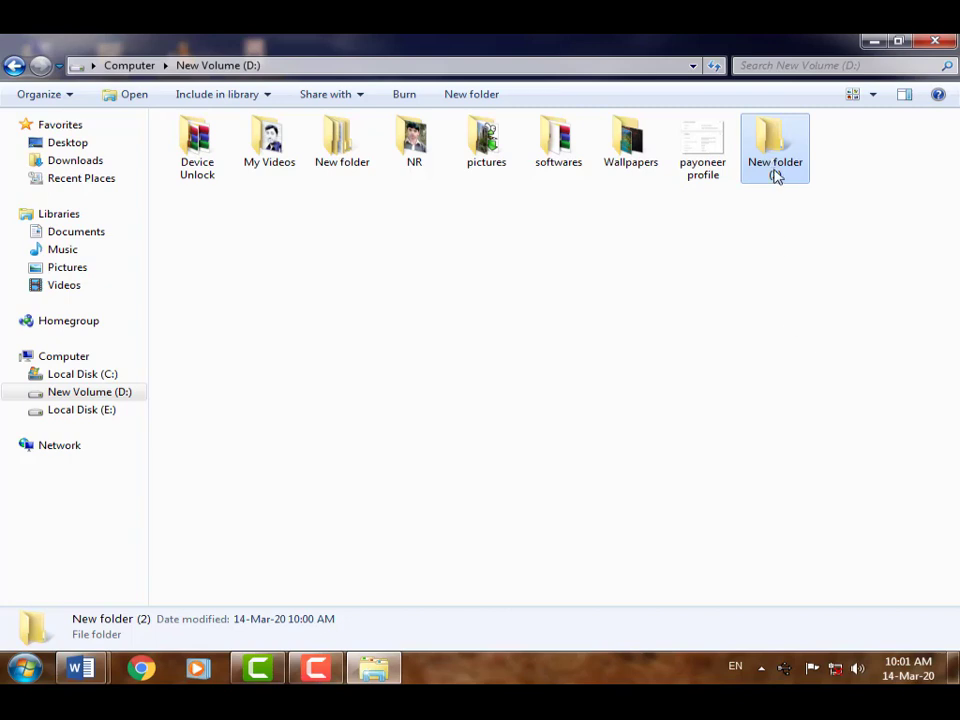
Rename the new folder on the D: drive as "Ms word 2016"
{"action": "right_click", "coordinate": [777, 176]}
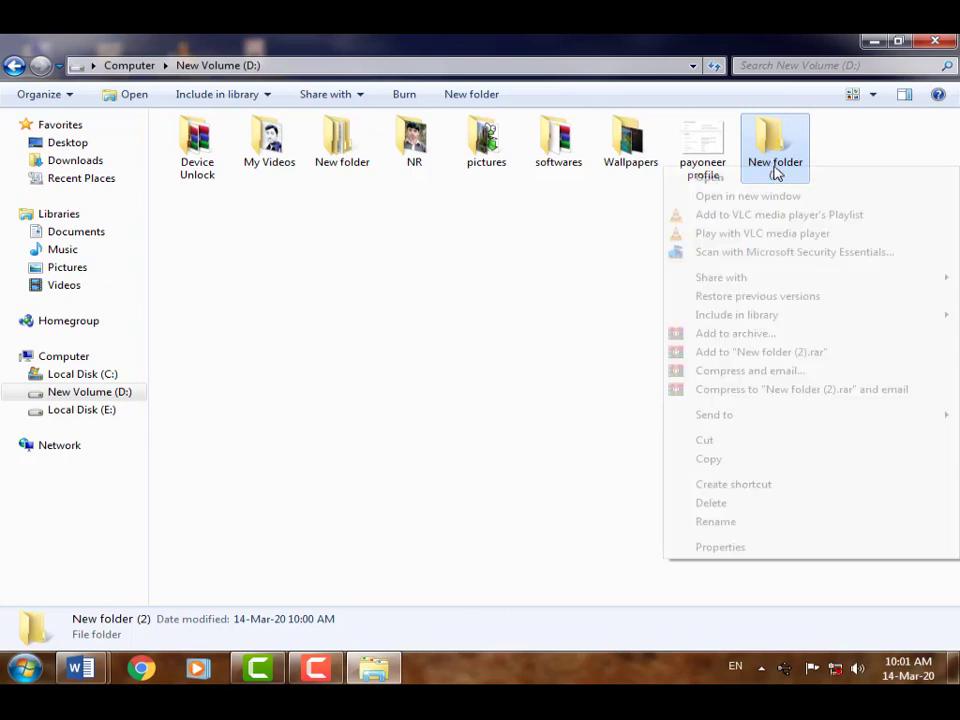
{"action": "left_click", "coordinate": [744, 521]}
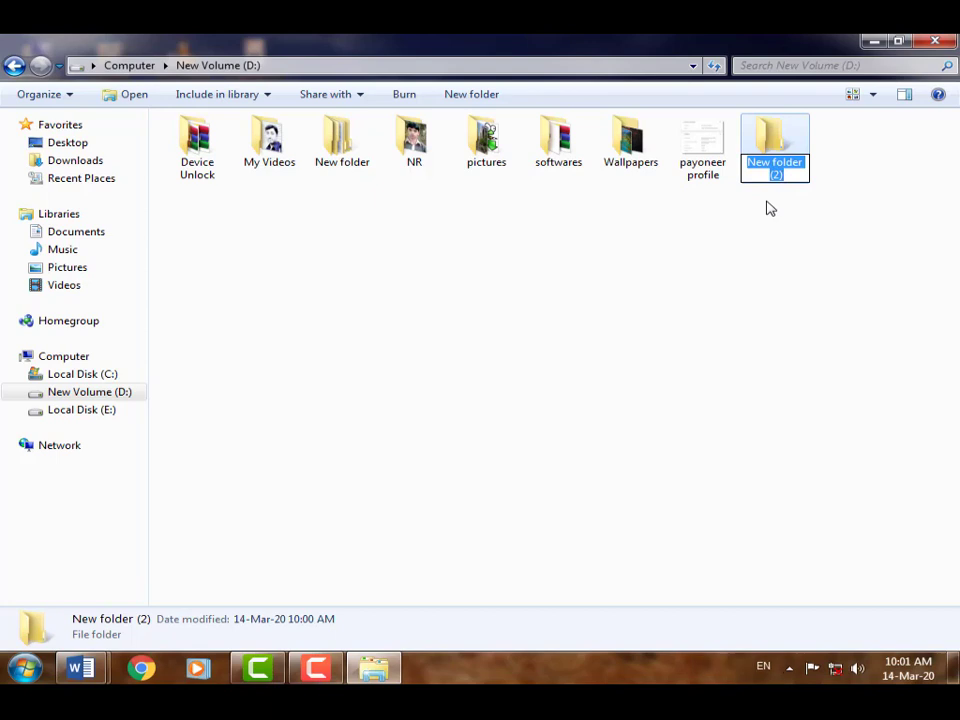
{"action": "type", "text": "Ms word "}
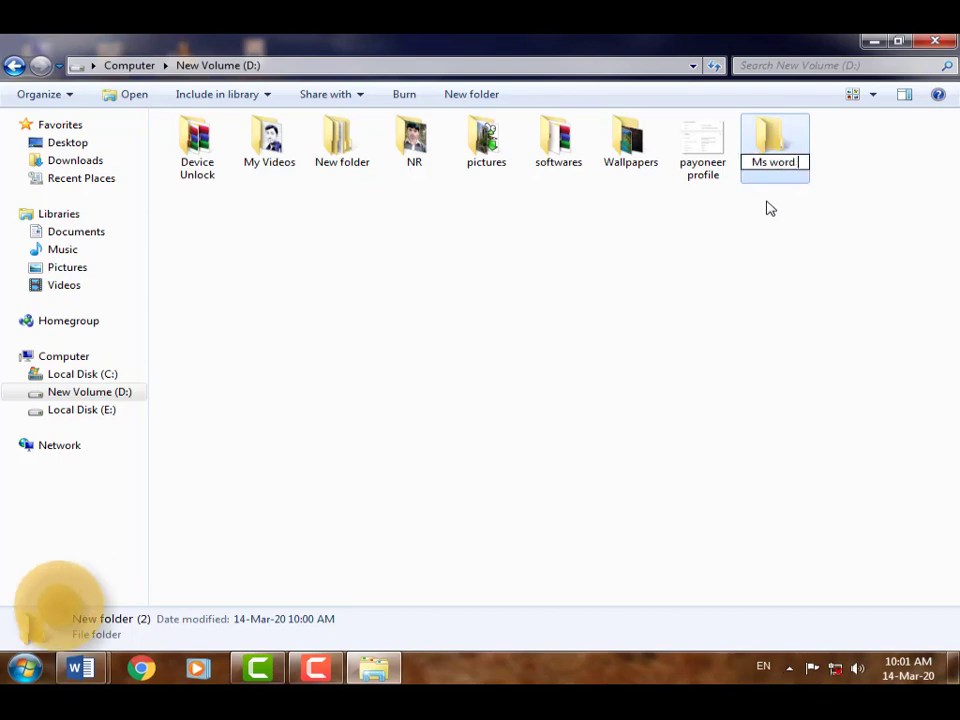
{"action": "type", "text": "2016"}
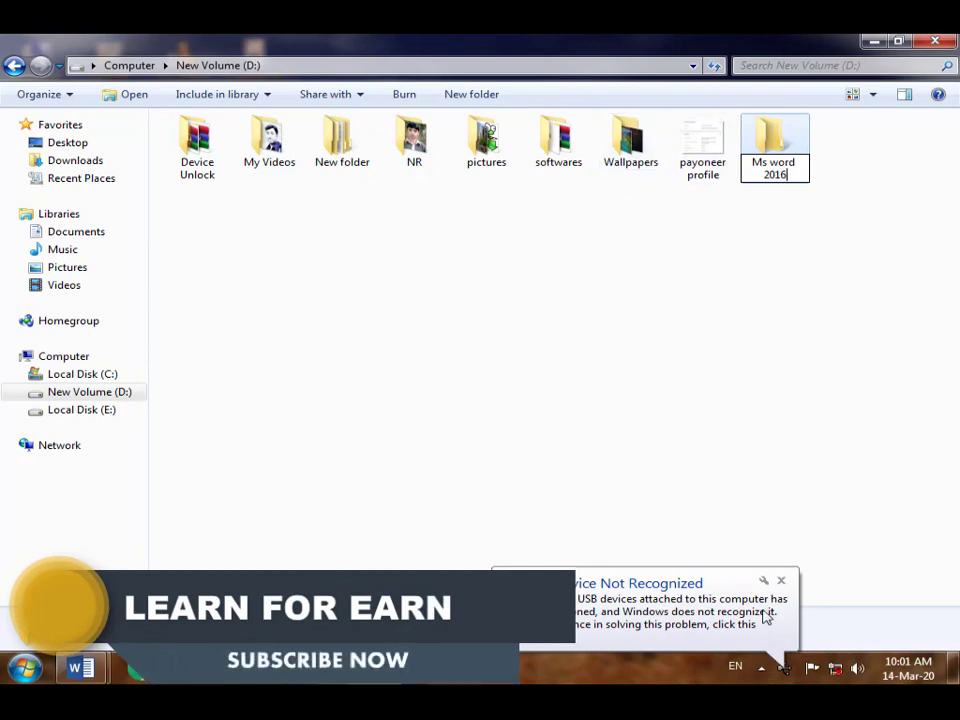
{"action": "left_click", "coordinate": [781, 581]}
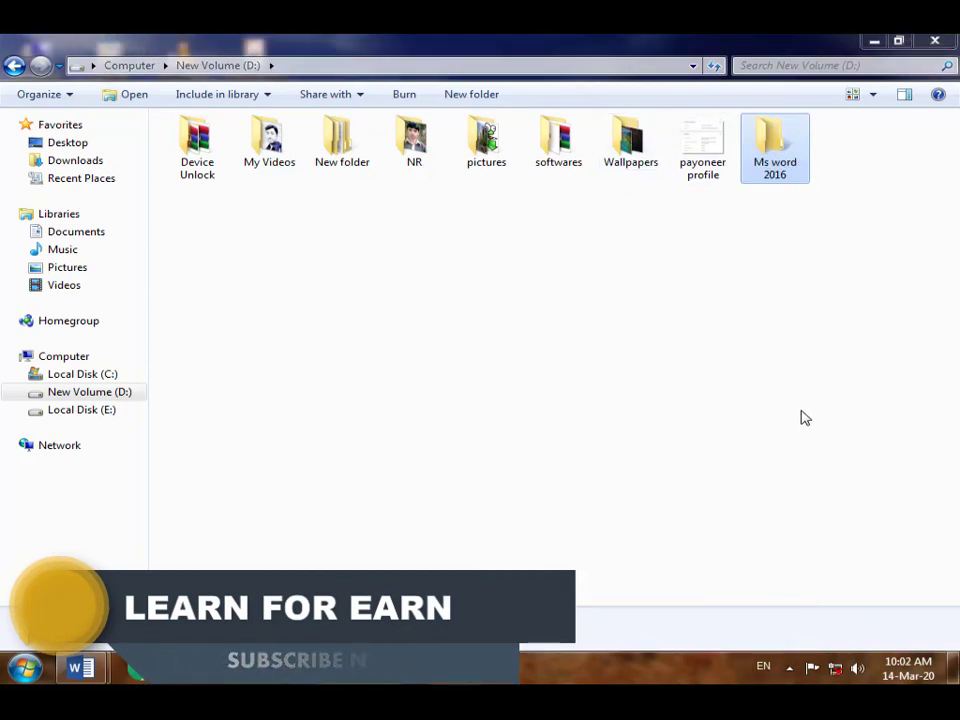
{"action": "left_click", "coordinate": [789, 285]}
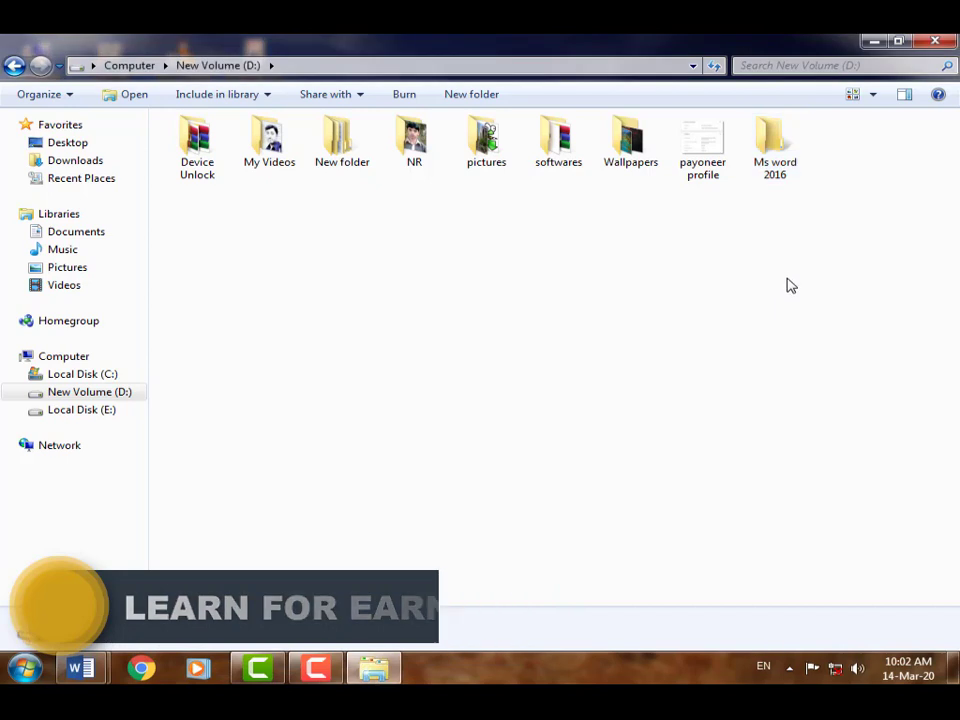
{"action": "left_click", "coordinate": [776, 170]}
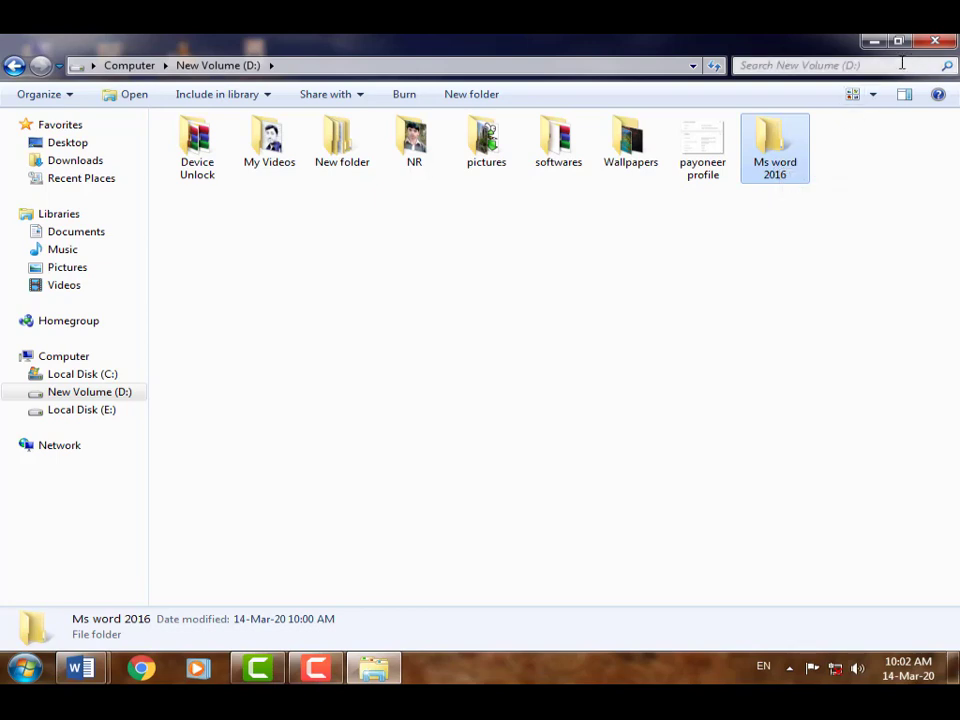
Switch back to Document1 in Word and set the default local file location to D:\Ms word 2016\ in the save options
{"action": "mouse_move", "coordinate": [82, 668]}
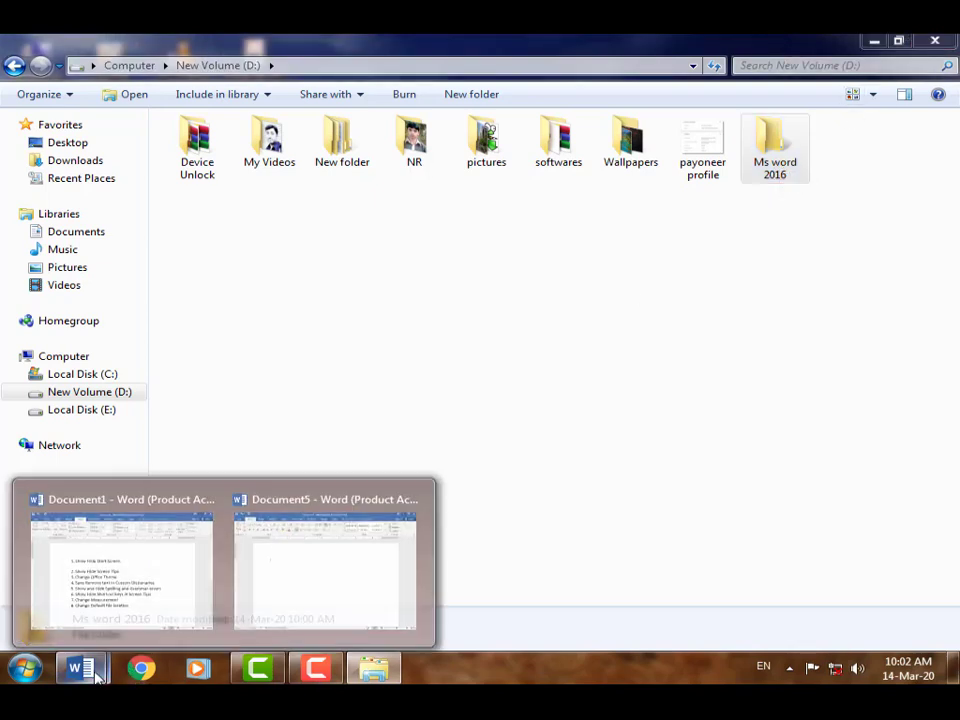
{"action": "left_click", "coordinate": [174, 583]}
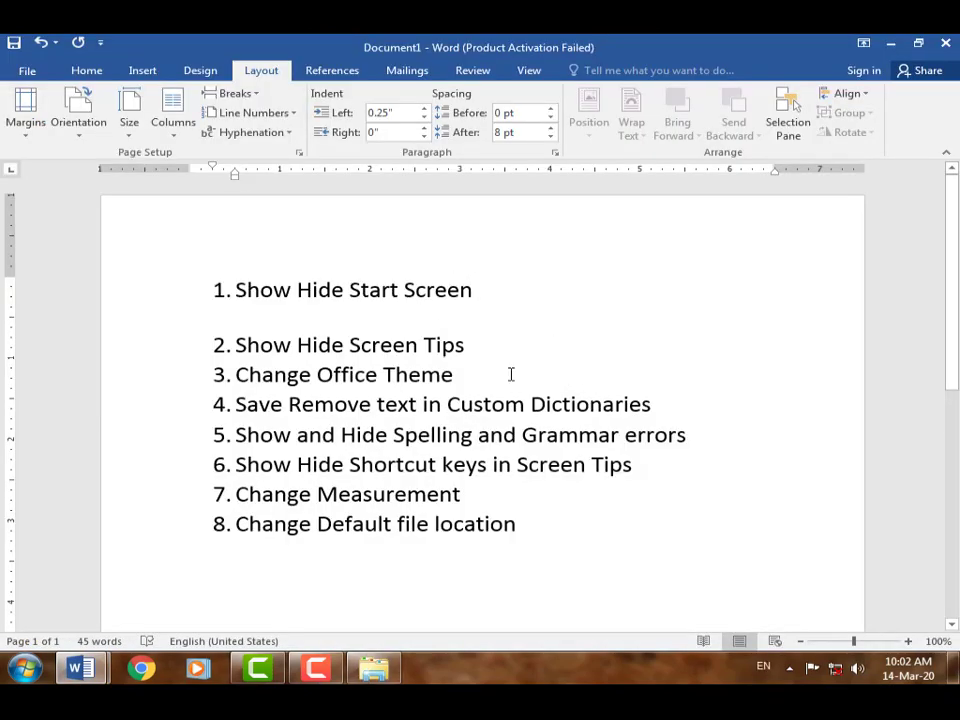
{"action": "left_click", "coordinate": [27, 69]}
{"action": "left_click", "coordinate": [33, 458]}
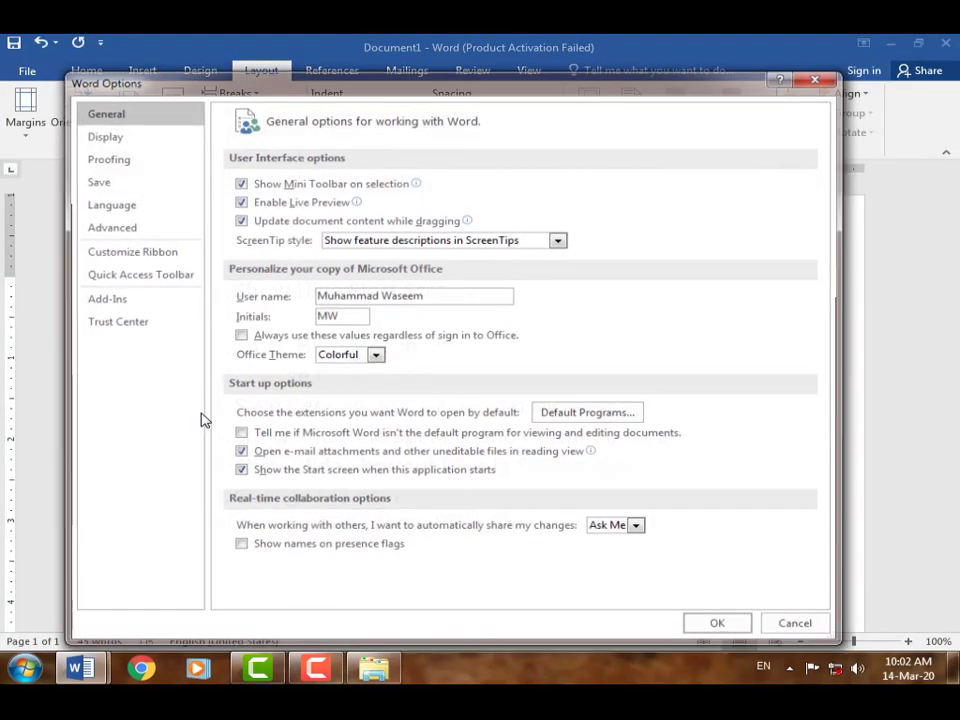
{"action": "left_click", "coordinate": [126, 190]}
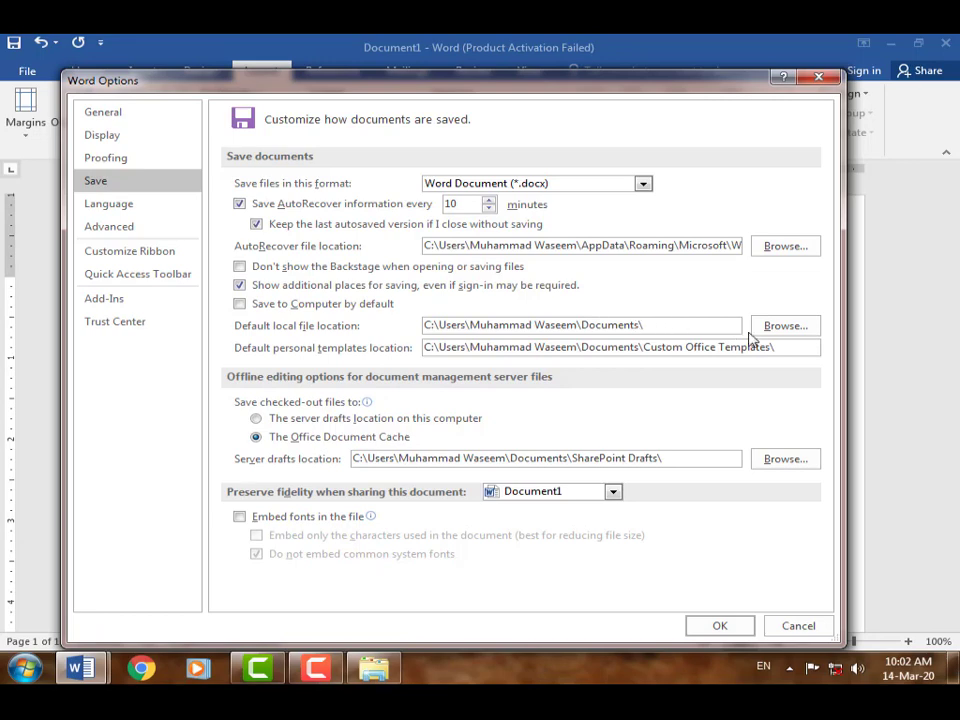
{"action": "left_click", "coordinate": [782, 327]}
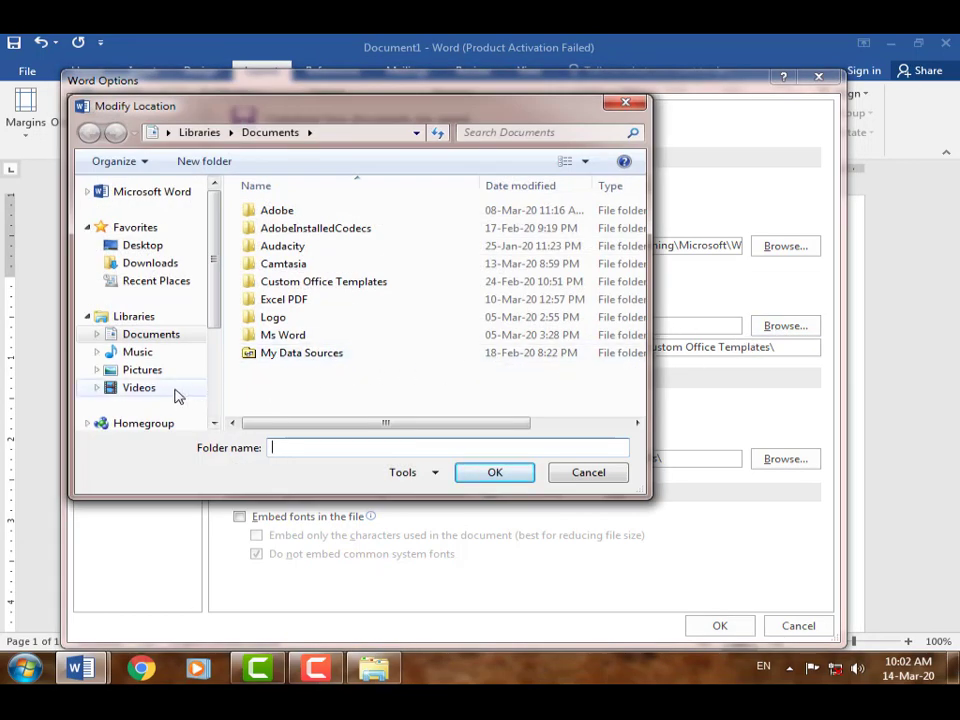
{"action": "left_click_drag", "start_coordinate": [213, 268], "coordinate": [214, 319]}
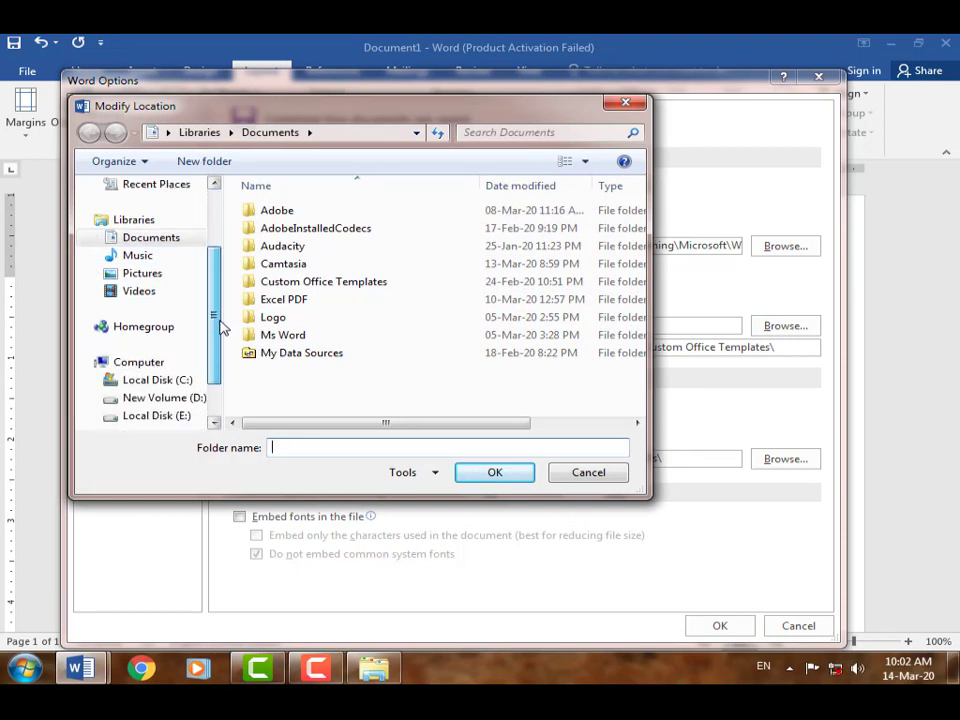
{"action": "left_click", "coordinate": [185, 400]}
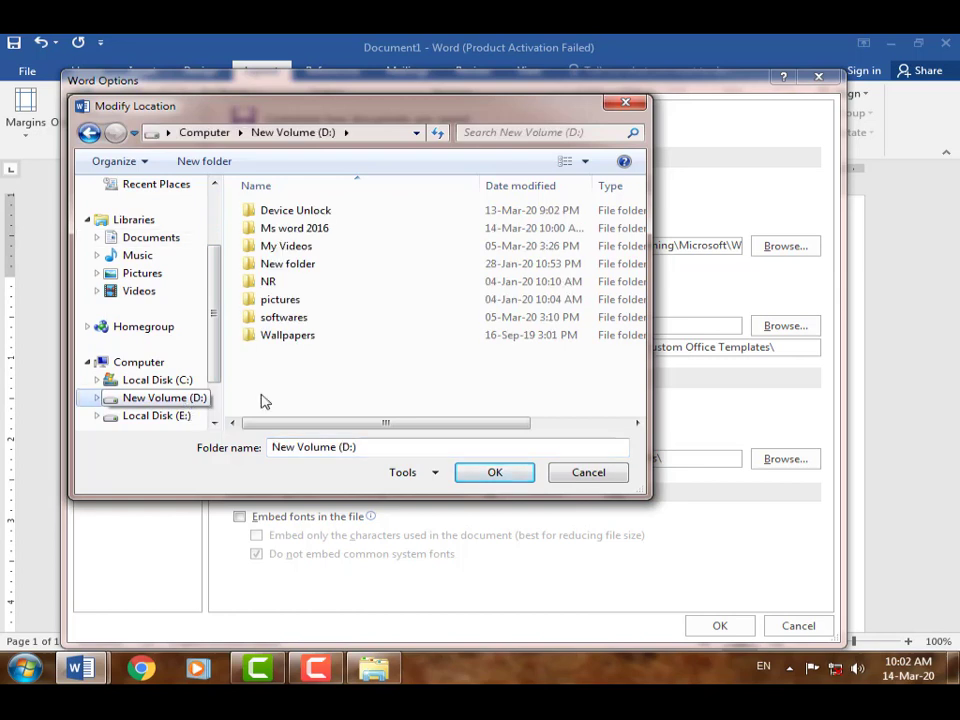
{"action": "left_click", "coordinate": [303, 232]}
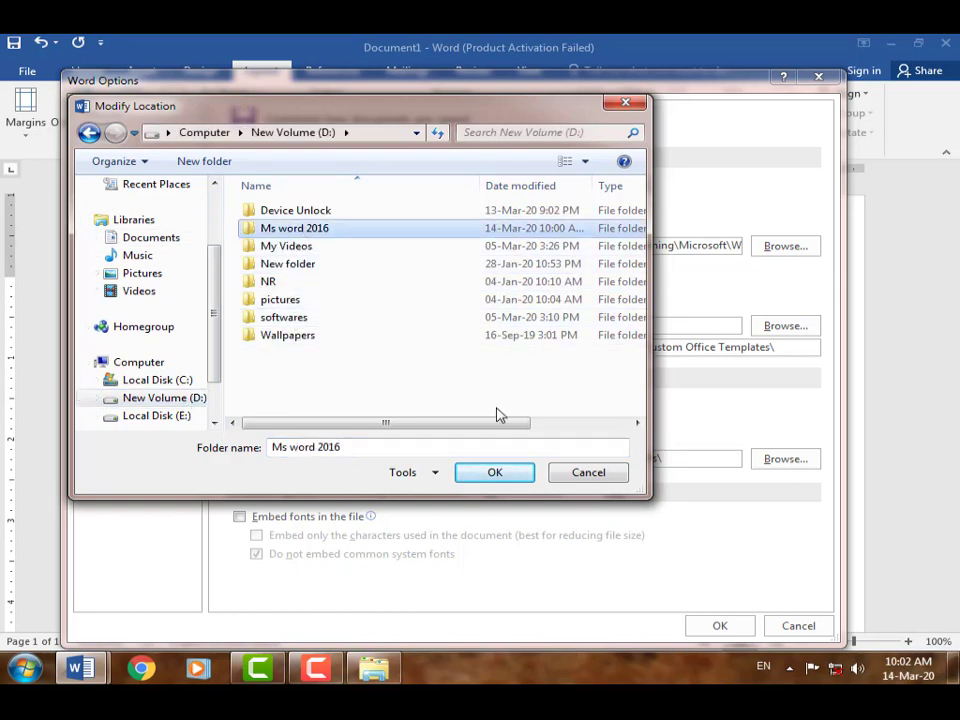
{"action": "left_click", "coordinate": [497, 474]}
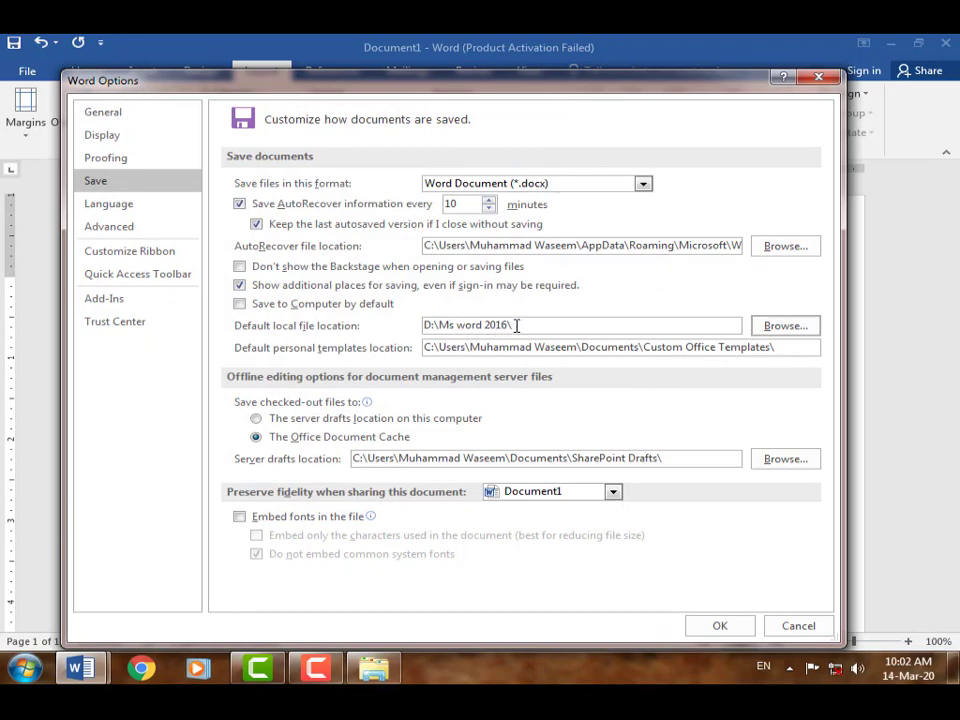
{"action": "left_click", "coordinate": [720, 628]}
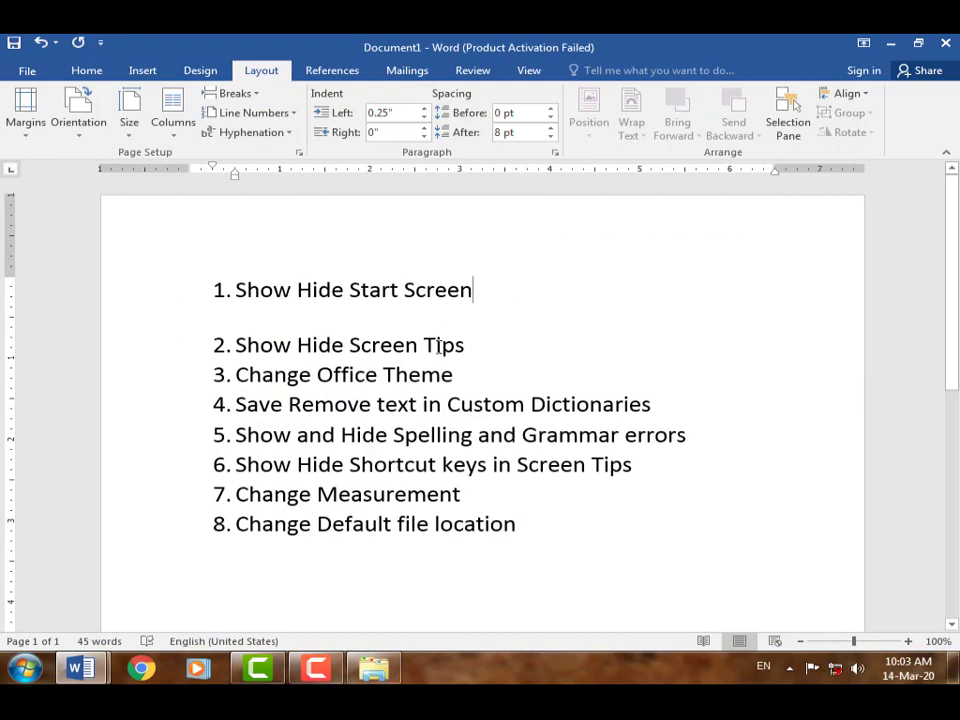
Check which folder is offered by default for saving Document1, cancel the save, and close the document without saving changes
{"action": "key", "text": "ctrl+s"}
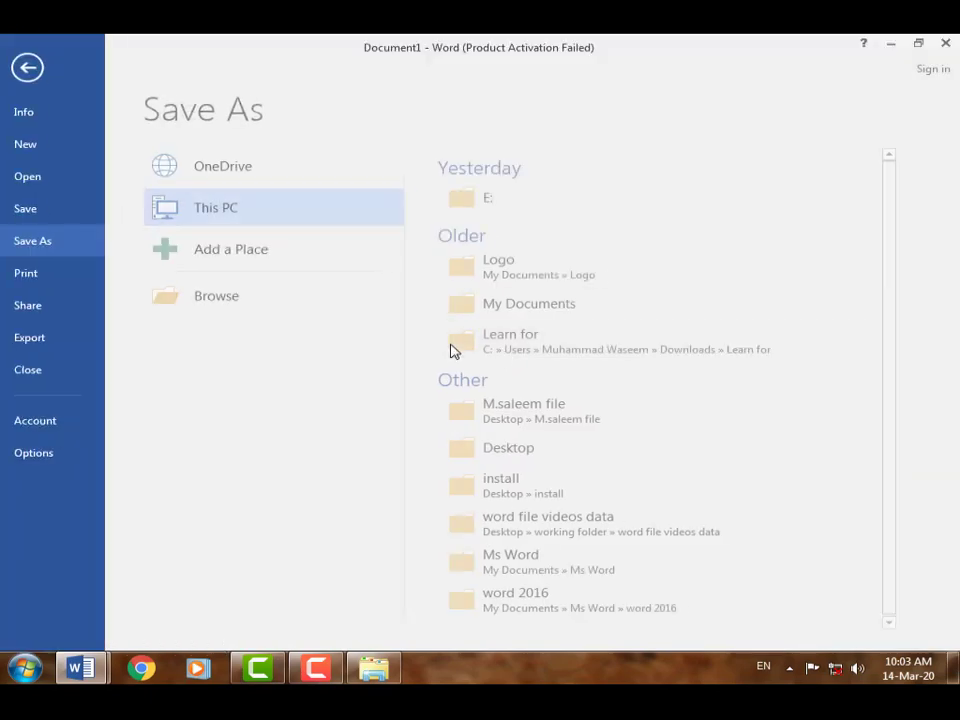
{"action": "left_click", "coordinate": [252, 305]}
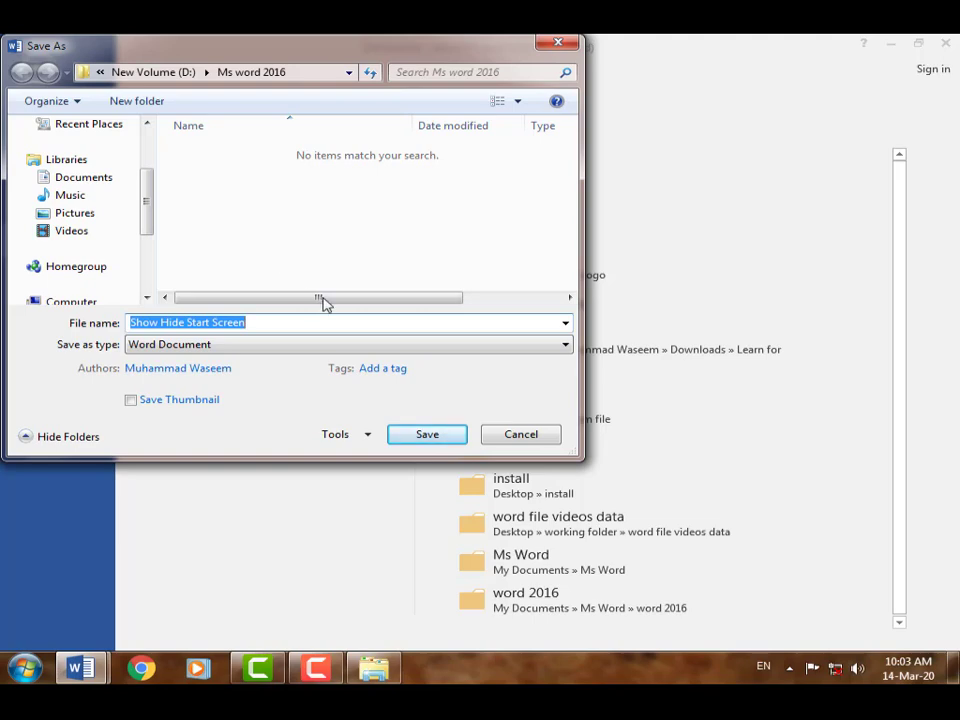
{"action": "left_click", "coordinate": [515, 440]}
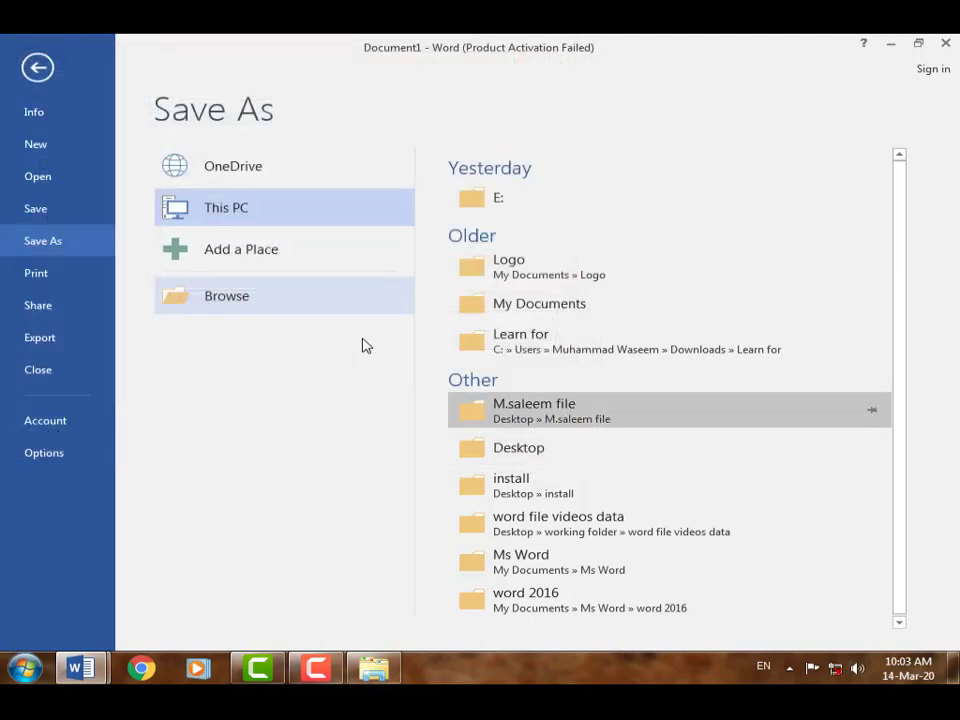
{"action": "left_click", "coordinate": [35, 64]}
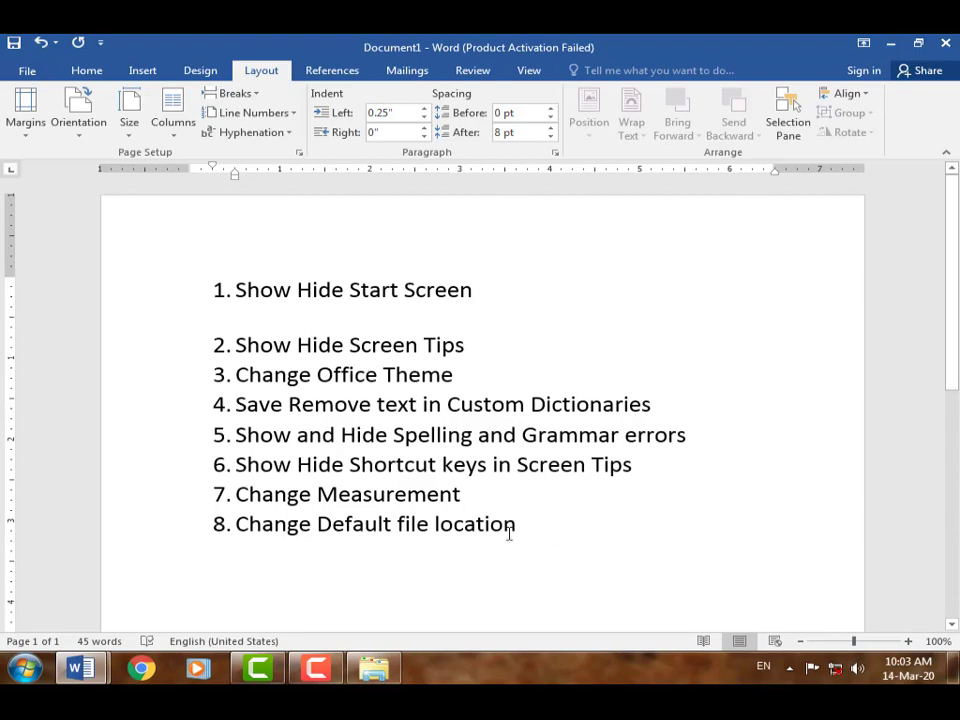
{"action": "left_click", "coordinate": [946, 44]}
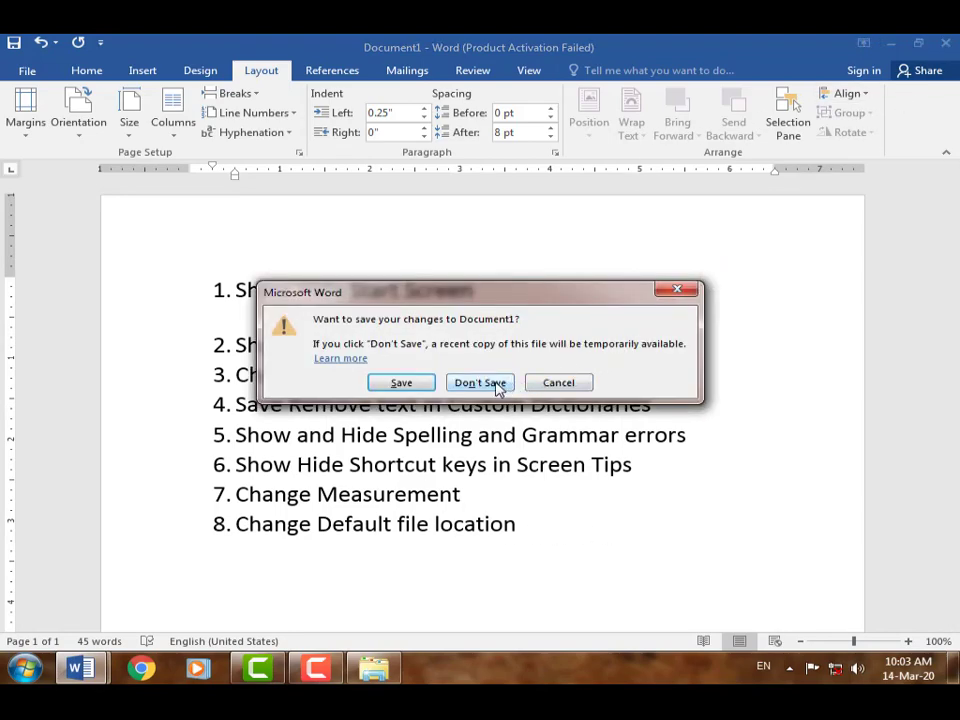
{"action": "left_click", "coordinate": [480, 383]}
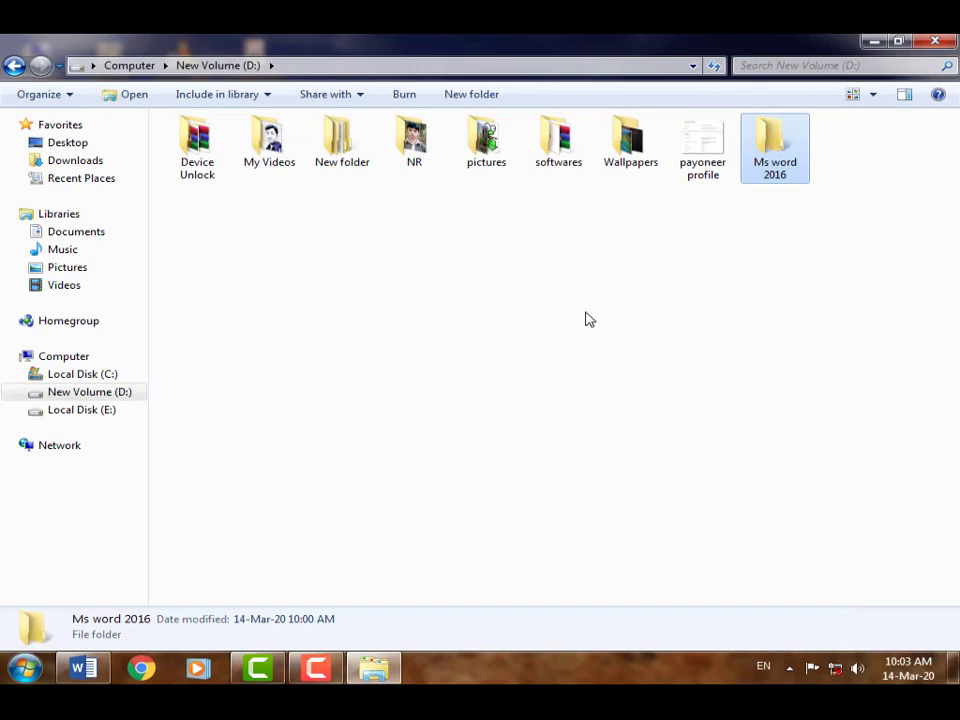